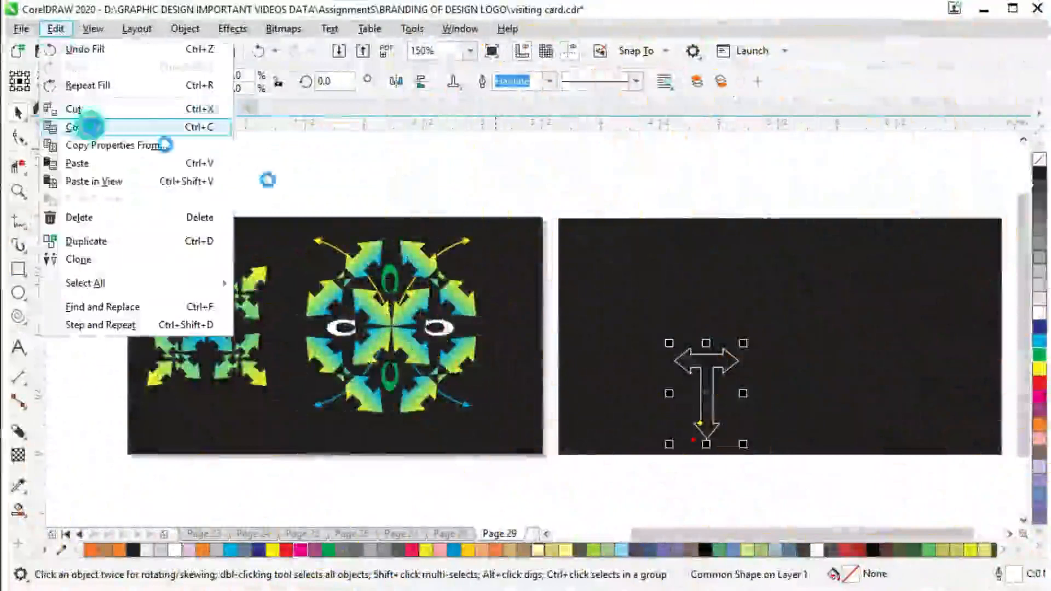
Step: Paste a copy of the three-headed arrow outline in place and mirror the copy vertically
left_click(56, 29)
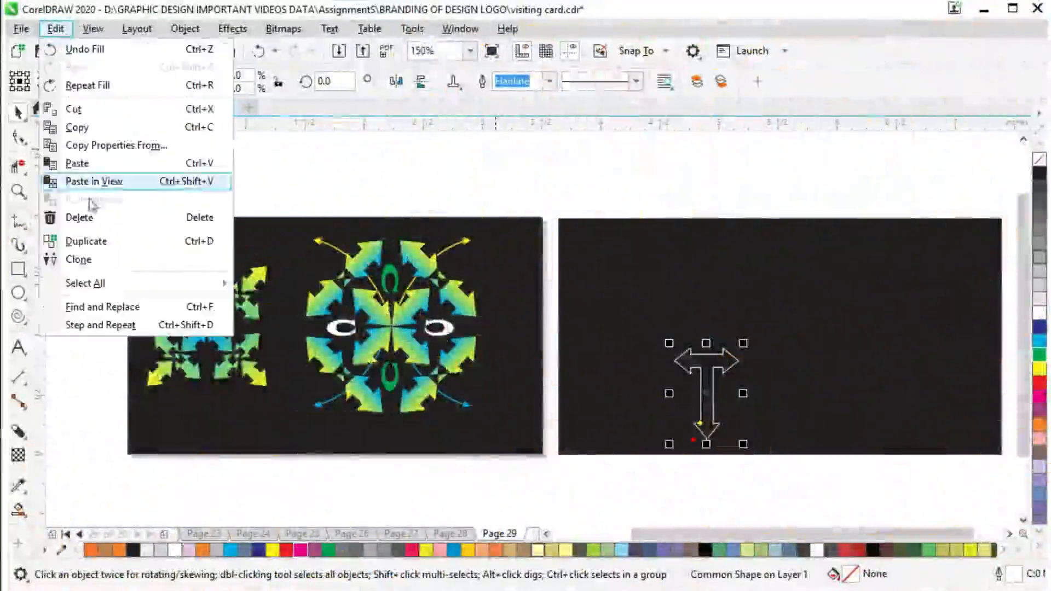
left_click(77, 163)
left_click(421, 82)
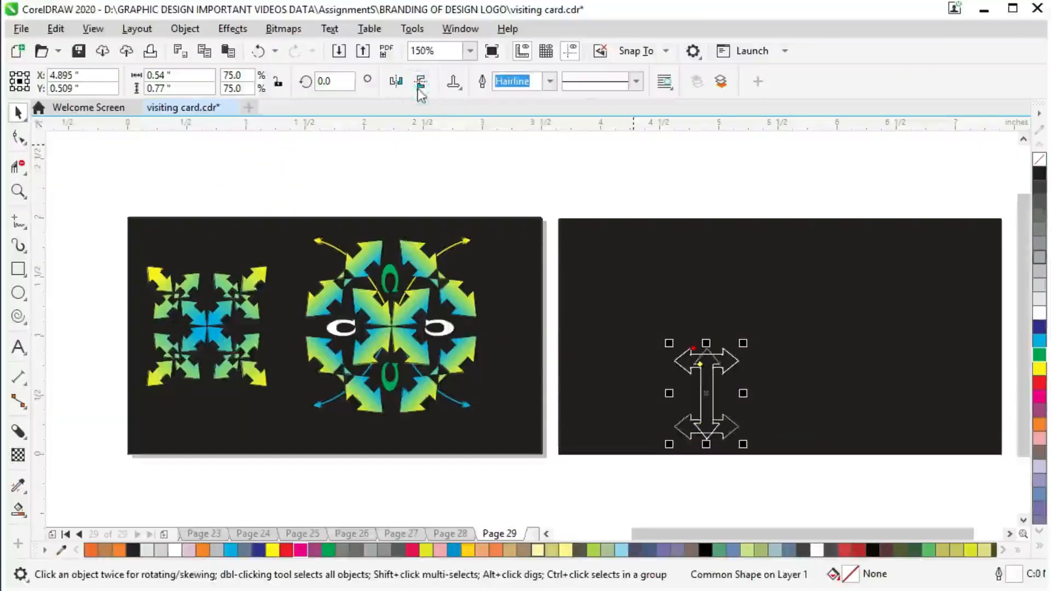
Step: Nudge the mirrored arrow copy up about 0.33 inches so its side arrowheads sit just below the original's
key("Up")
key("Up")
key("Up")
key("Up")
key("Up")
key("Up")
key("Up")
key("Up")
key("Up")
key("Up")
key("Up")
key("Up")
key("Up")
key("Up")
key("Up")
key("Up")
key("Up")
key("Up")
key("Up")
key("Up")
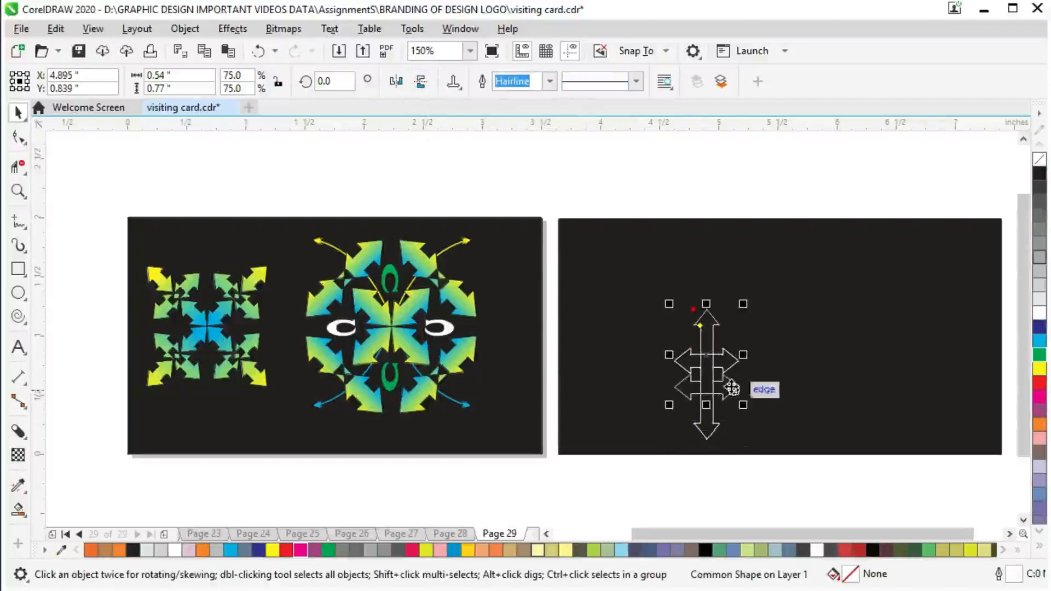
scroll(728, 387, "up", 4)
key("Up")
key("Down")
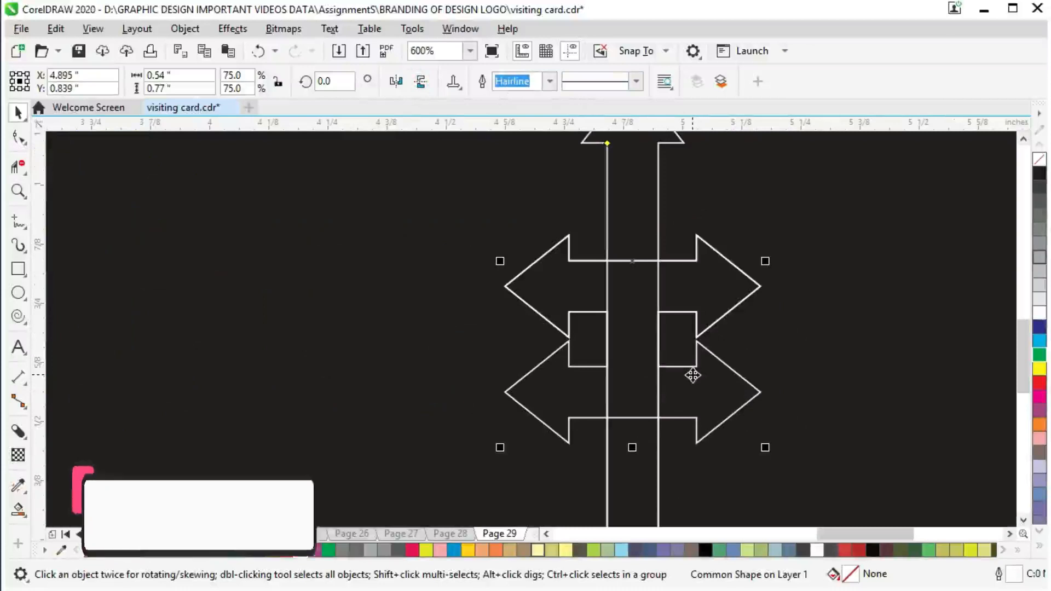
Step: Select both arrow outlines and weld them into a single curve
scroll(693, 375, "down", 4)
left_click_drag(584, 168, 714, 460)
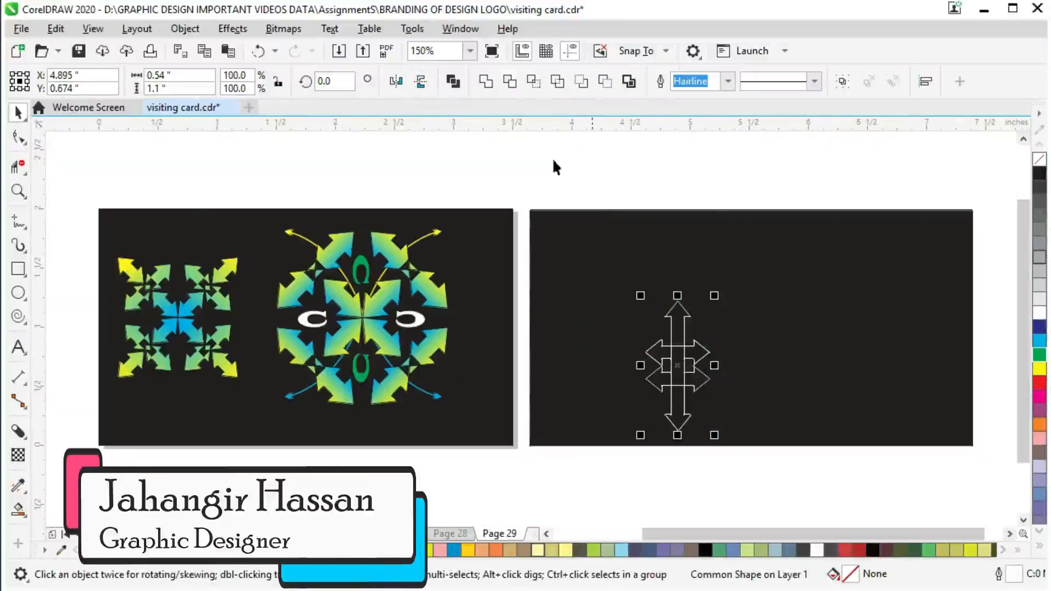
left_click(727, 460)
left_click(670, 362)
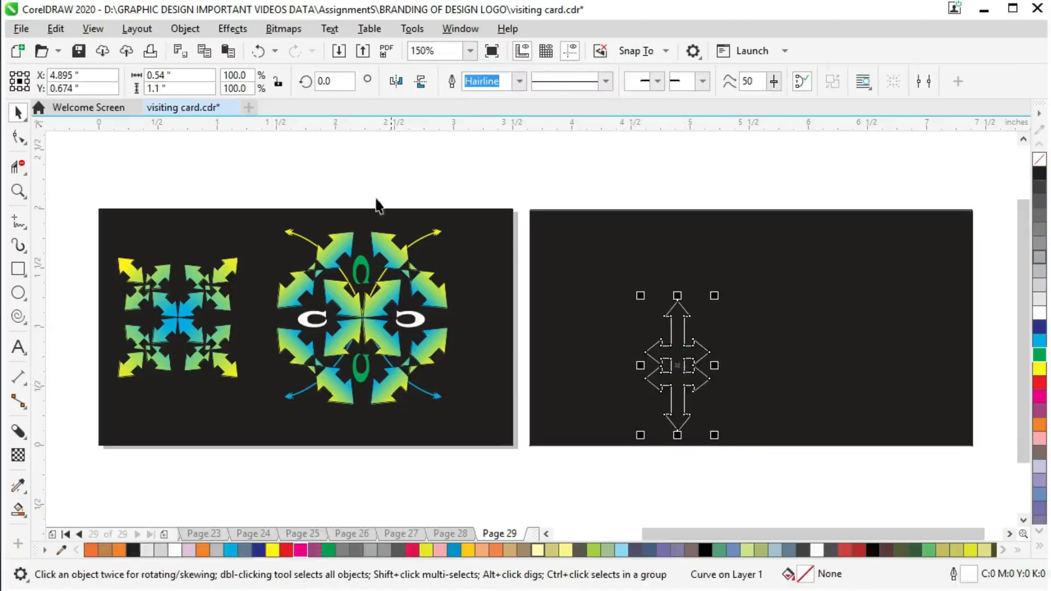
Step: Create a horizontally mirrored copy of the welded outline and overlap it with the original, centred at X 5.08 inches
left_click_drag(641, 365, 739, 363)
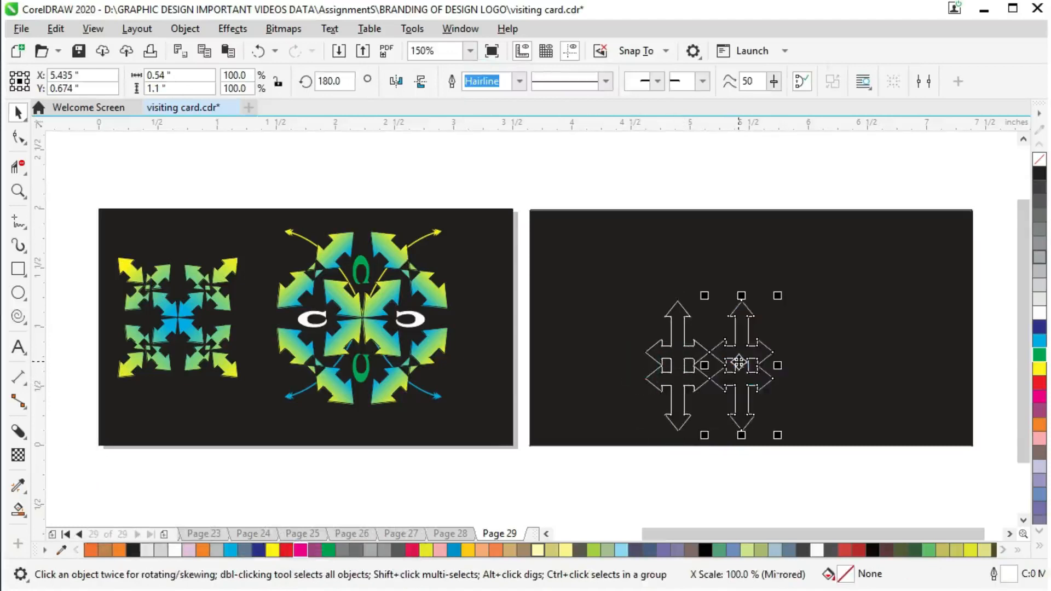
scroll(747, 347, "up", 2)
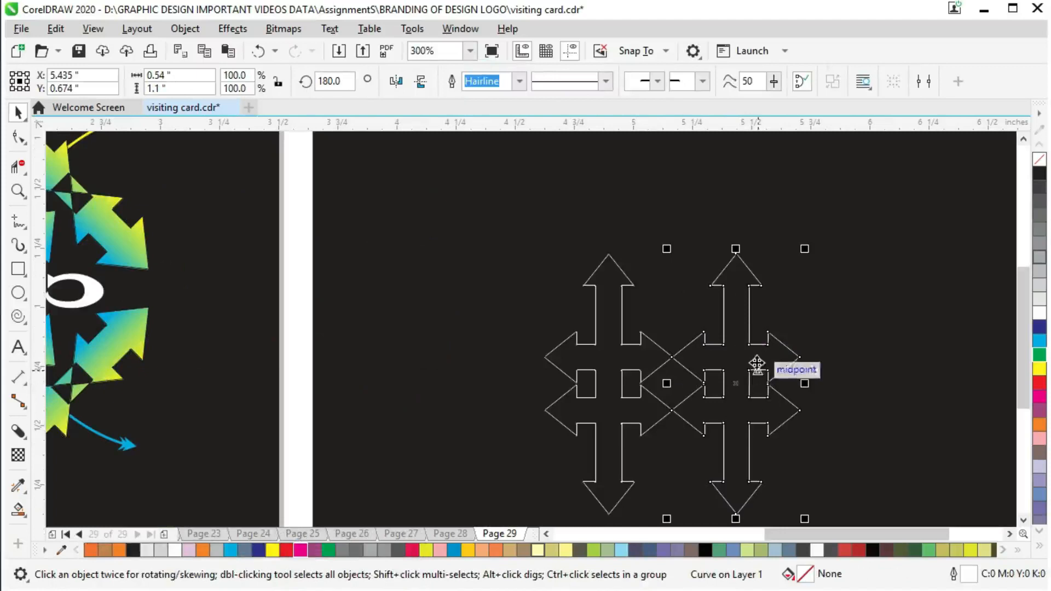
left_click_drag(758, 356, 702, 353)
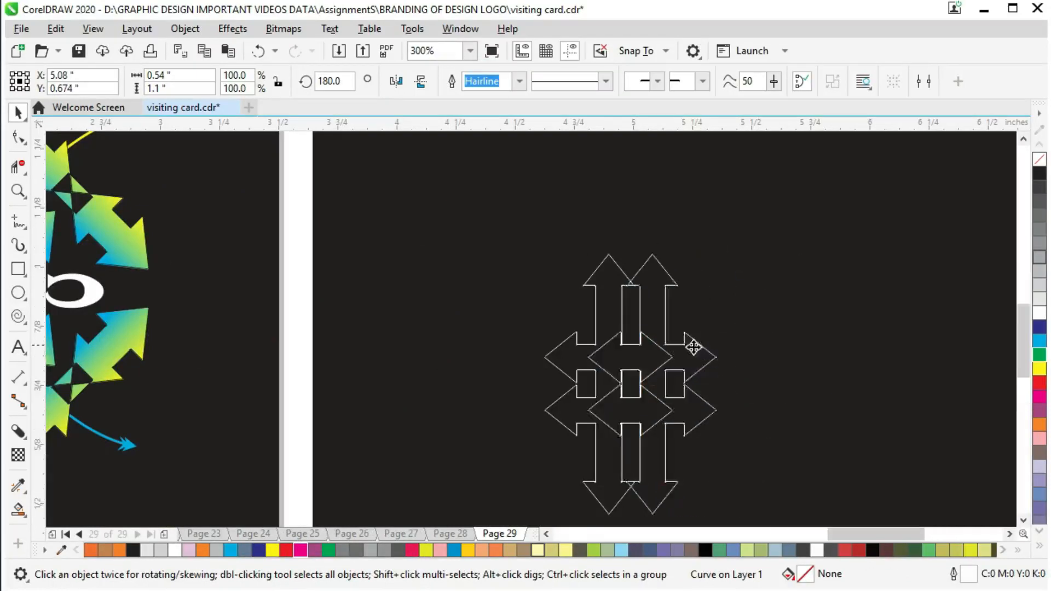
Step: Narrow the mirrored outline to 0.532 inches wide (98.5%) while keeping its centre in place
scroll(693, 346, "up", 2)
left_click(739, 372)
left_click(827, 499)
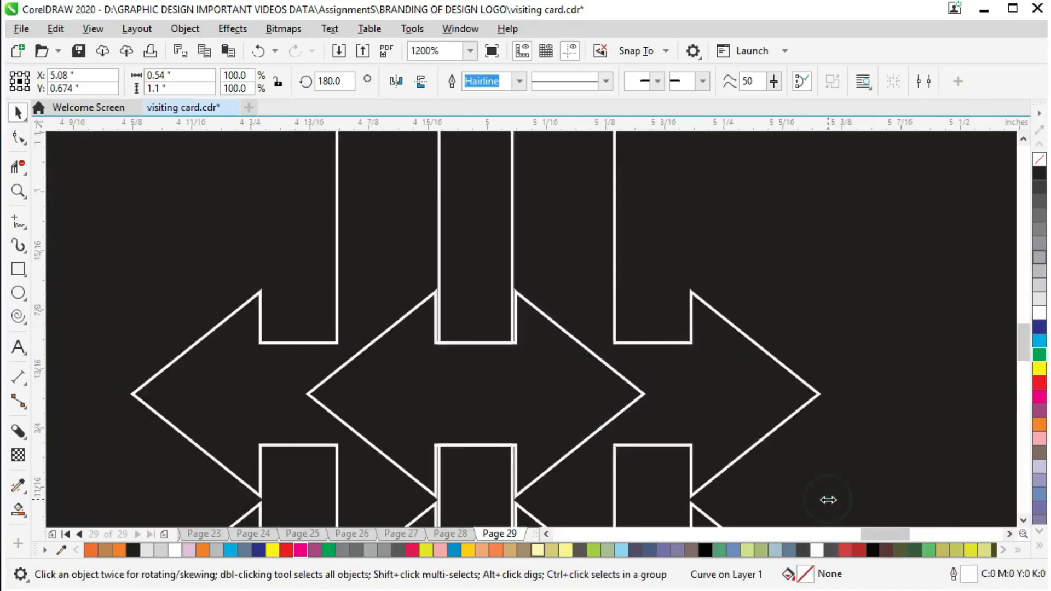
left_click_drag(824, 500, 822, 497)
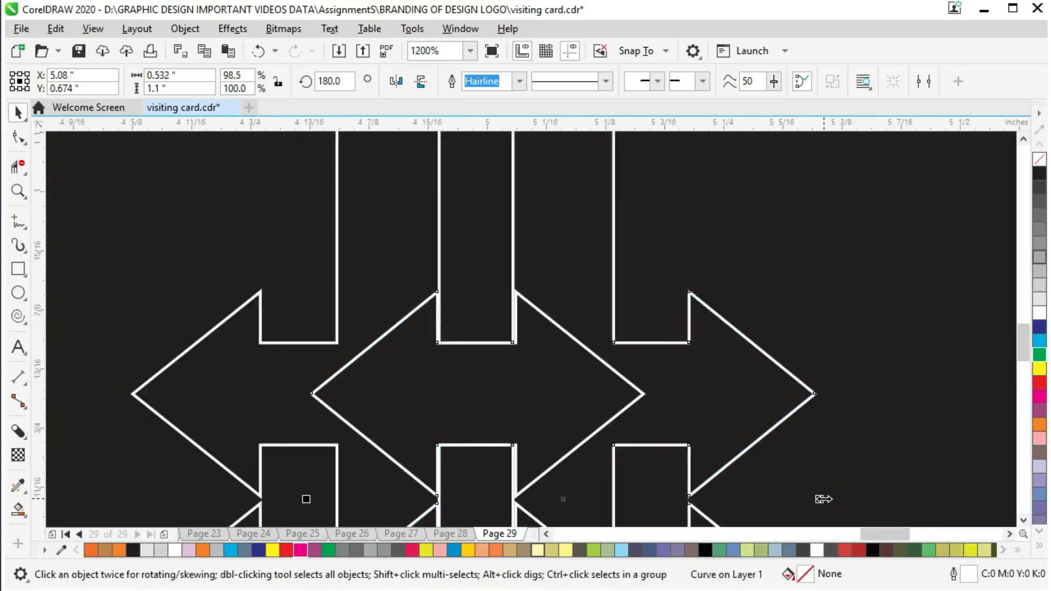
scroll(720, 385, "down", 5)
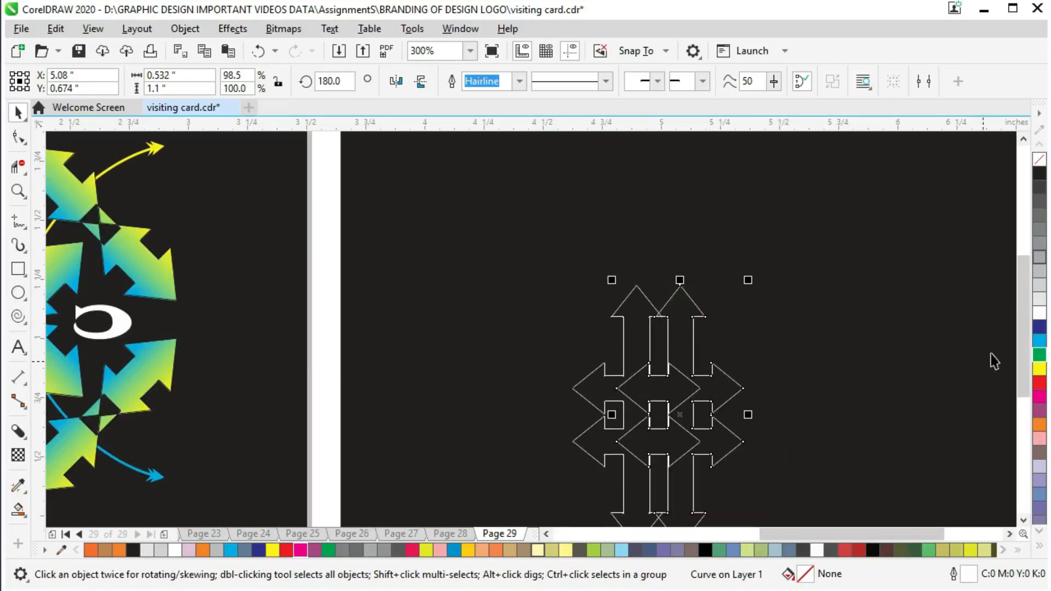
left_click_drag(1021, 324, 1026, 348)
left_click_drag(681, 394, 682, 377)
key("ctrl+z")
left_click(604, 317, "shift")
left_click_drag(671, 320, 596, 304)
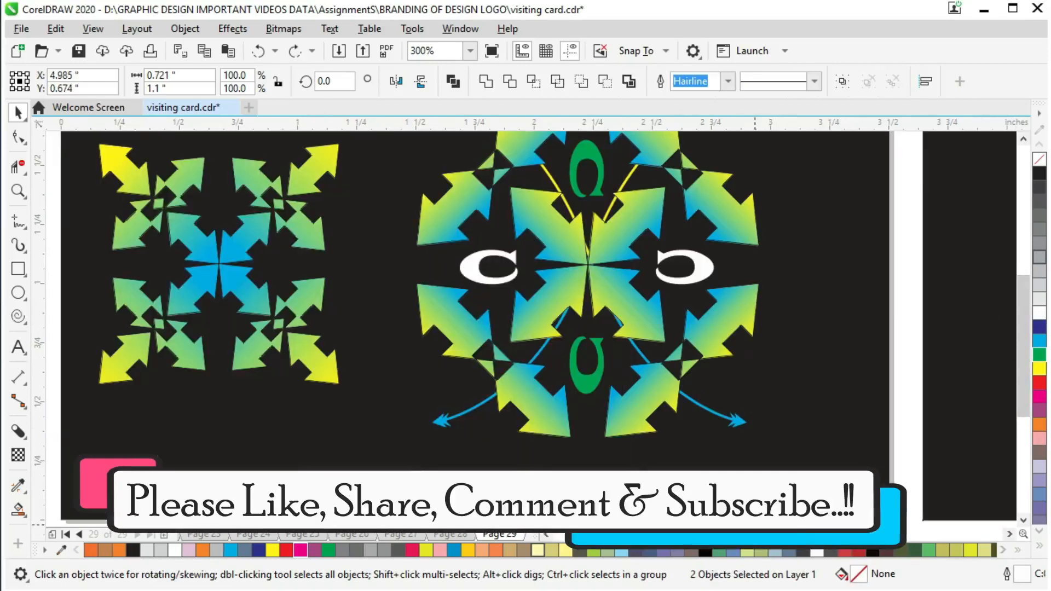
Step: Use Smart Fill to create blue-grey shapes from the upper and lower overlap regions and the small central rectangle
scroll(760, 371, "right", 8)
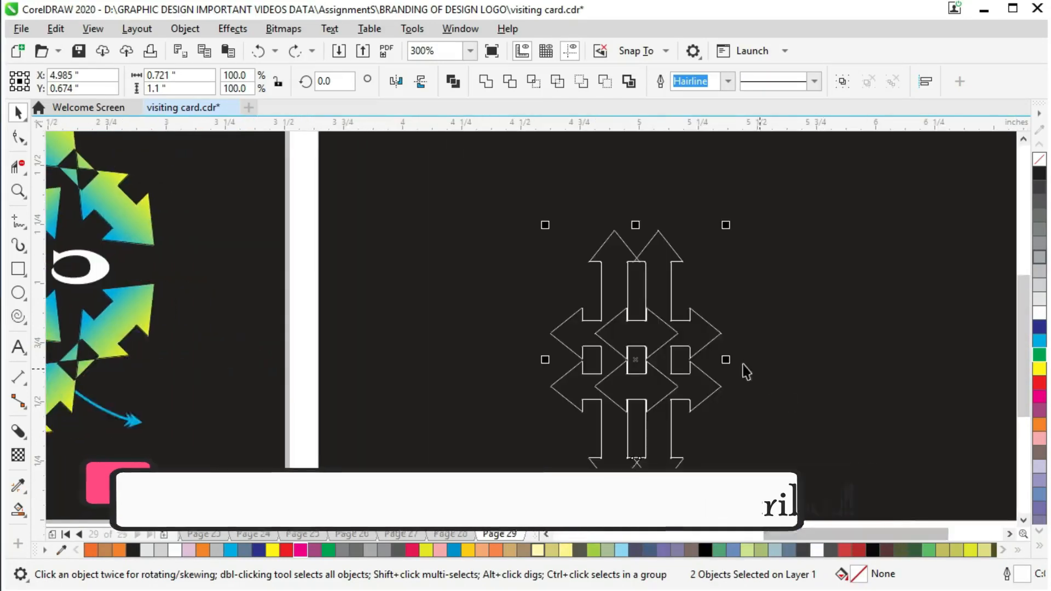
left_click(301, 273)
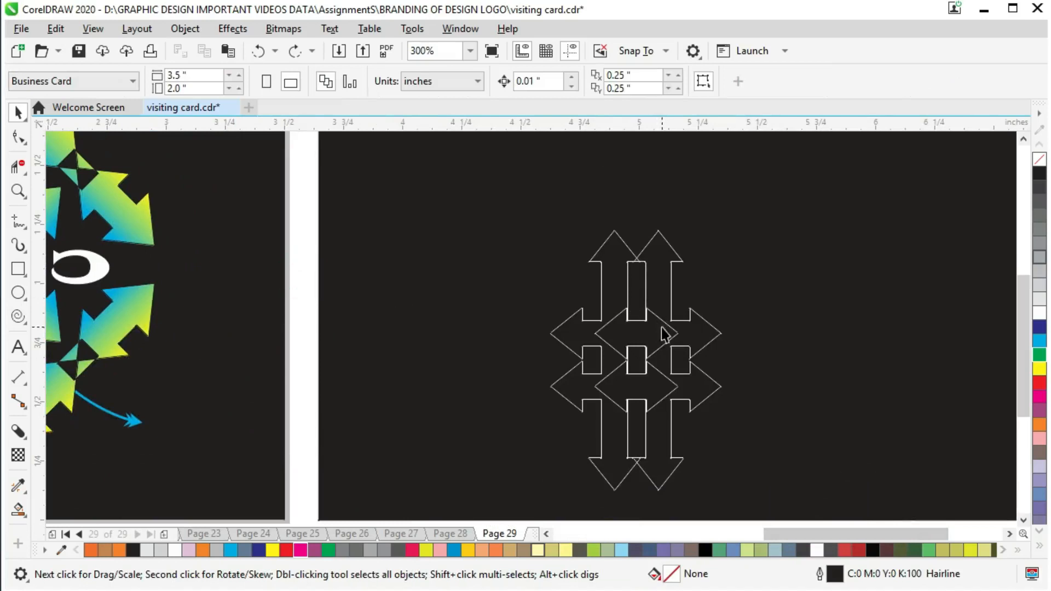
left_click(18, 509)
left_click(638, 333)
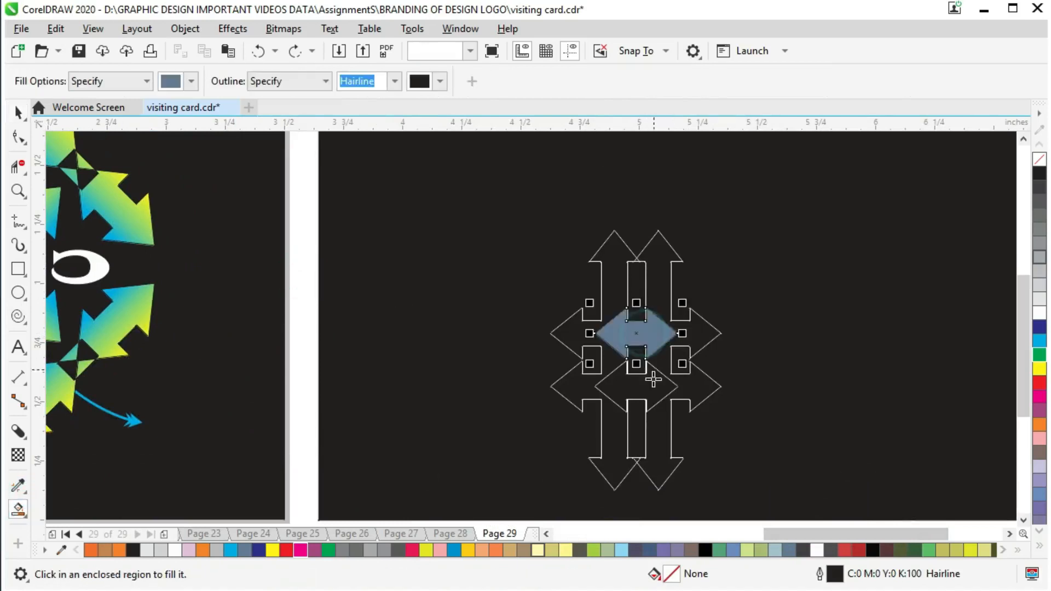
left_click(646, 387)
left_click(638, 365)
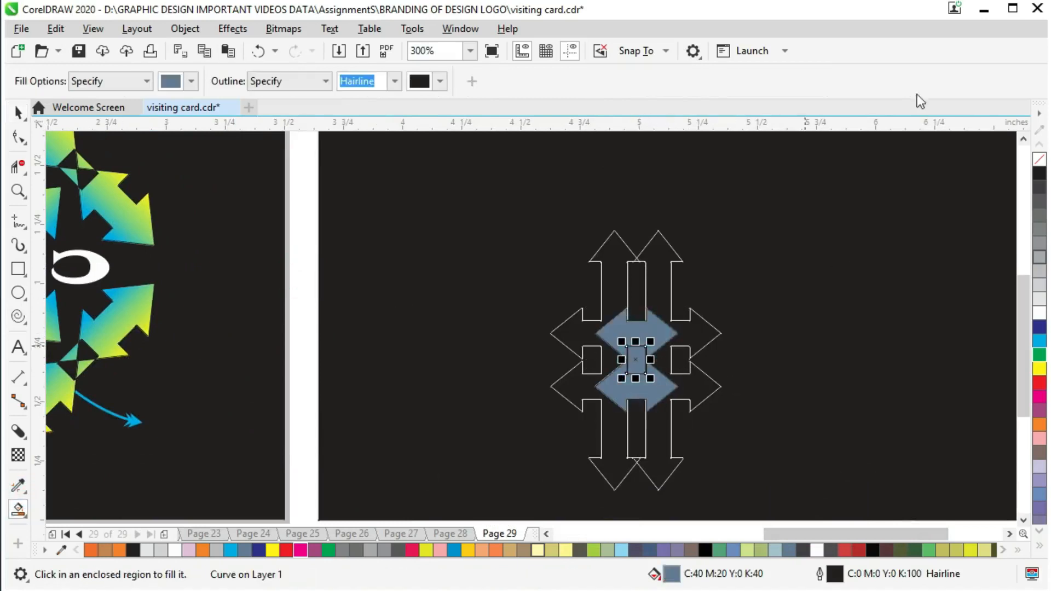
Step: Move both white arrow outlines off the filled shapes and delete them
left_click(18, 112)
left_click_drag(672, 250, 426, 235)
left_click_drag(609, 264, 535, 252)
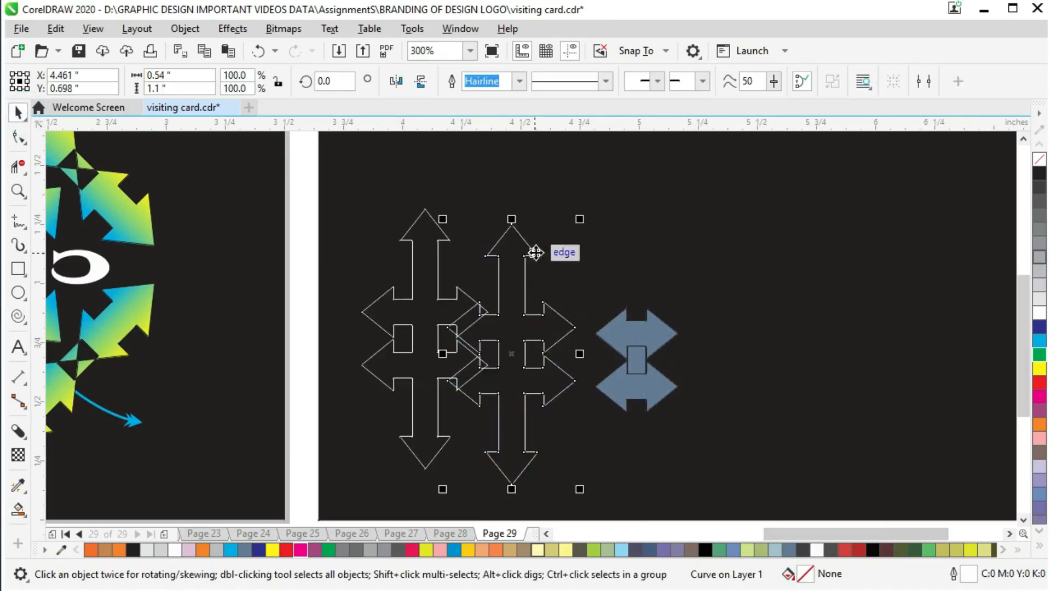
key("Delete")
left_click(423, 253)
key("Delete")
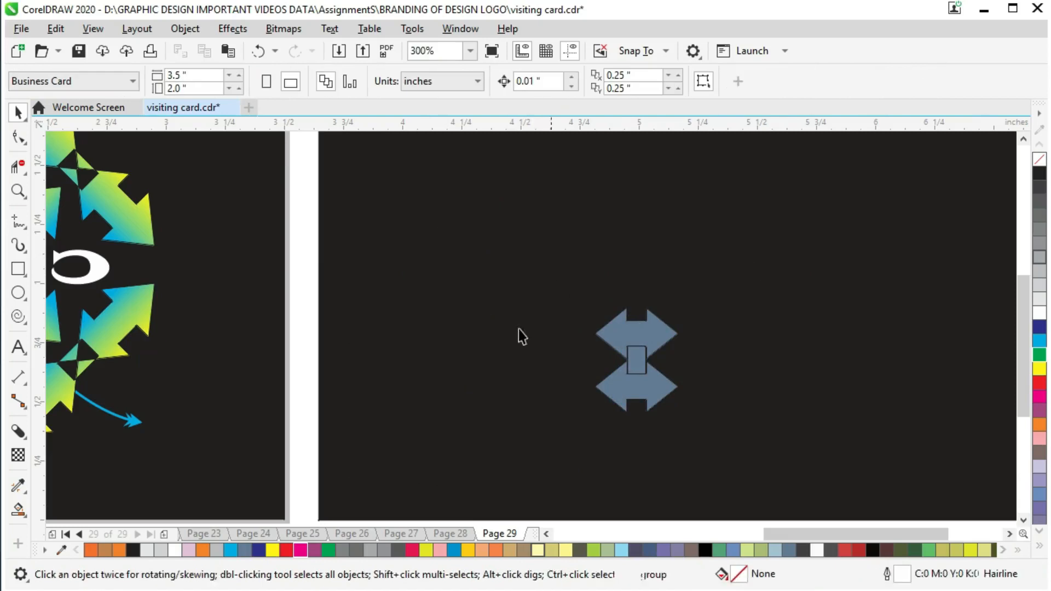
Step: Select the three filled shapes and rotate them together by 90 degrees
left_click_drag(301, 262, 773, 422)
scroll(747, 375, "down", 2)
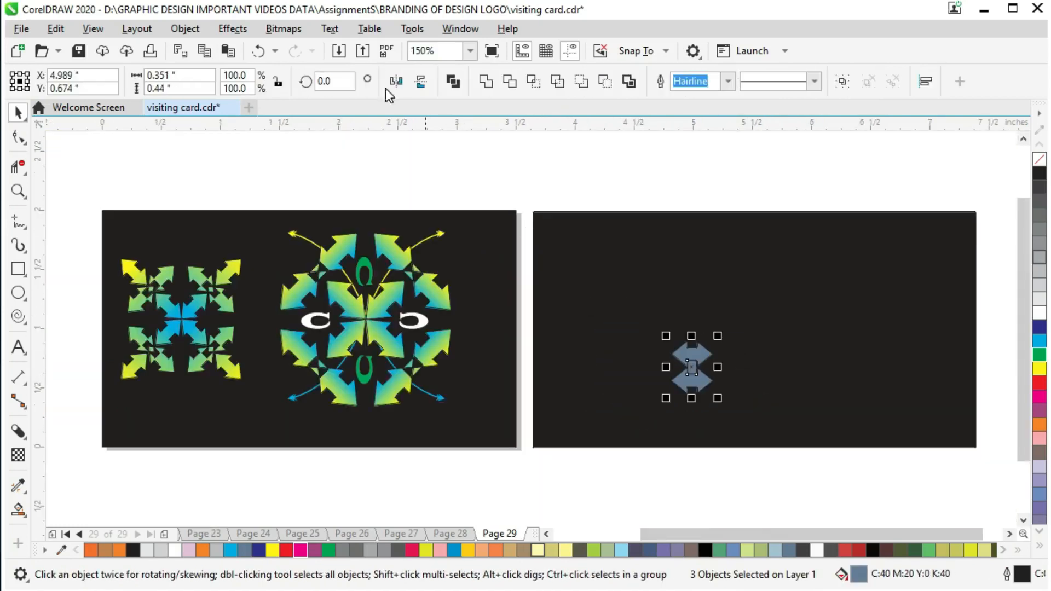
type("90")
key("Return")
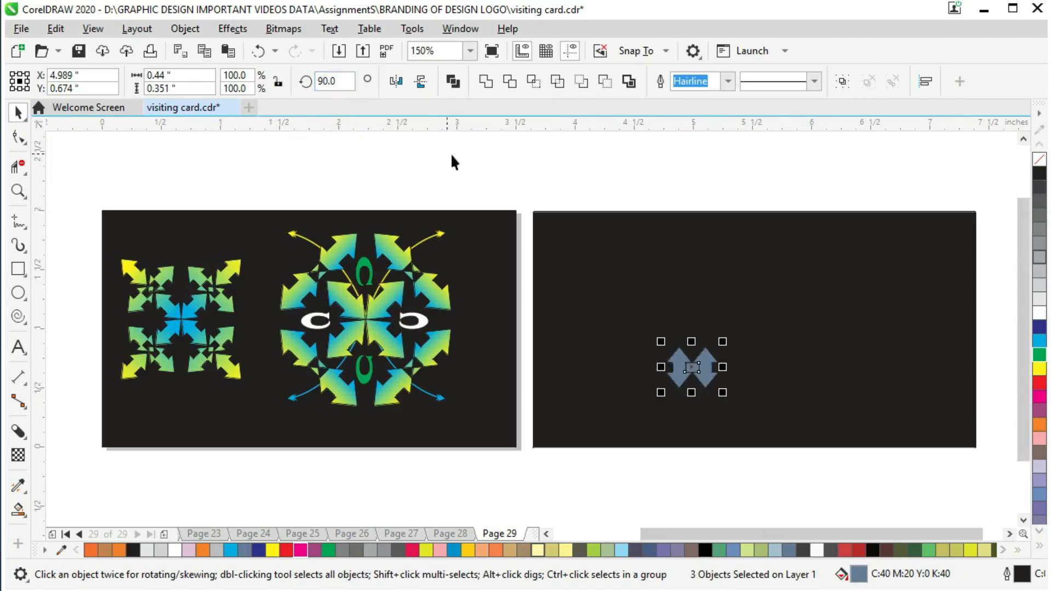
Step: Place copies of the vertical double-headed arrow centred above and below the existing pair
scroll(743, 347, "up", 2)
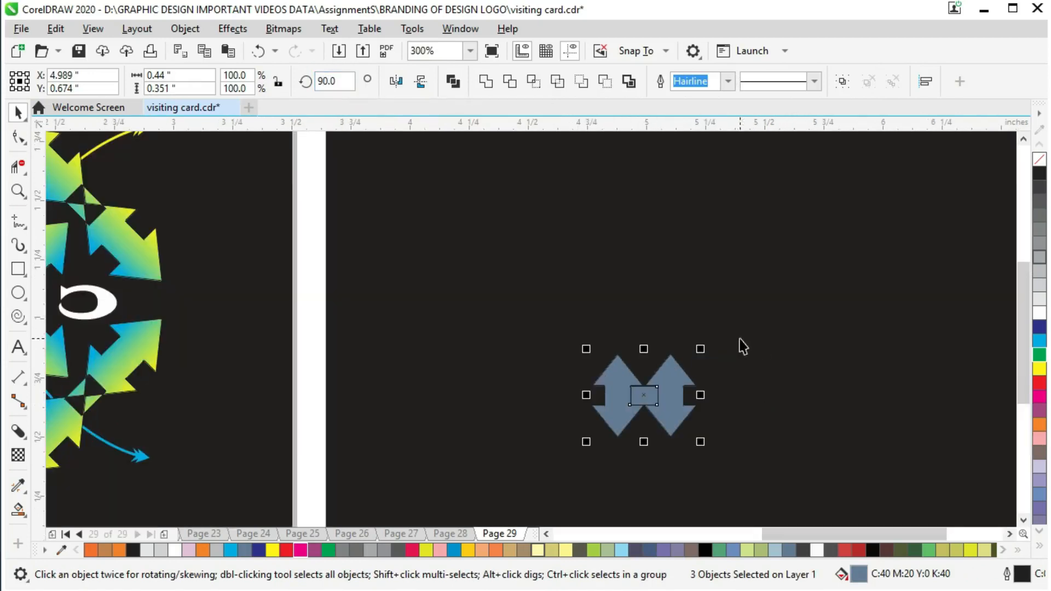
left_click(682, 381)
left_click(685, 307)
left_click(668, 382)
left_click(668, 381)
left_click_drag(668, 381, 644, 326)
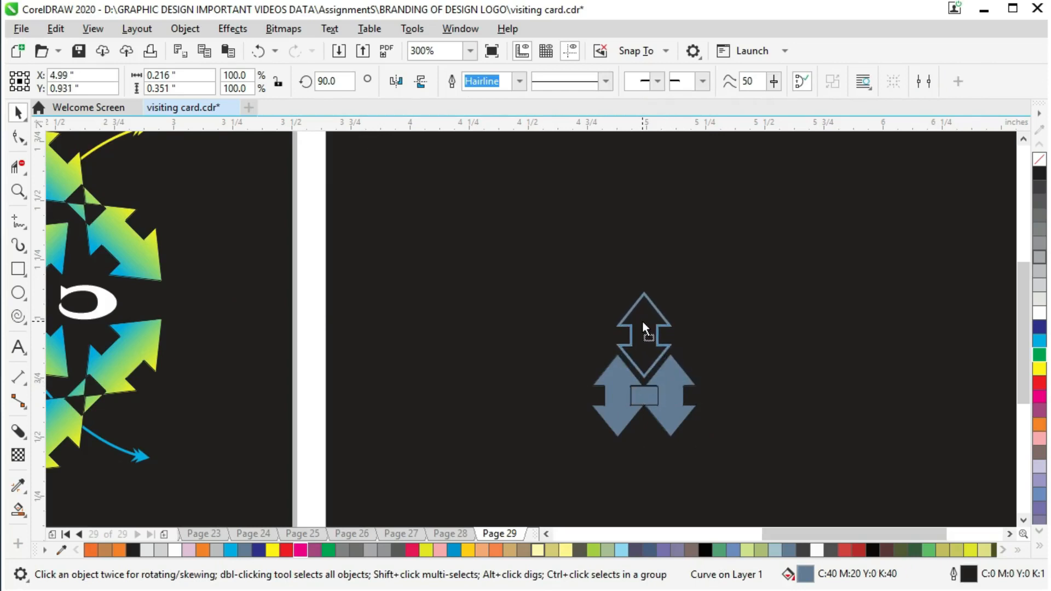
left_click_drag(643, 324, 660, 443)
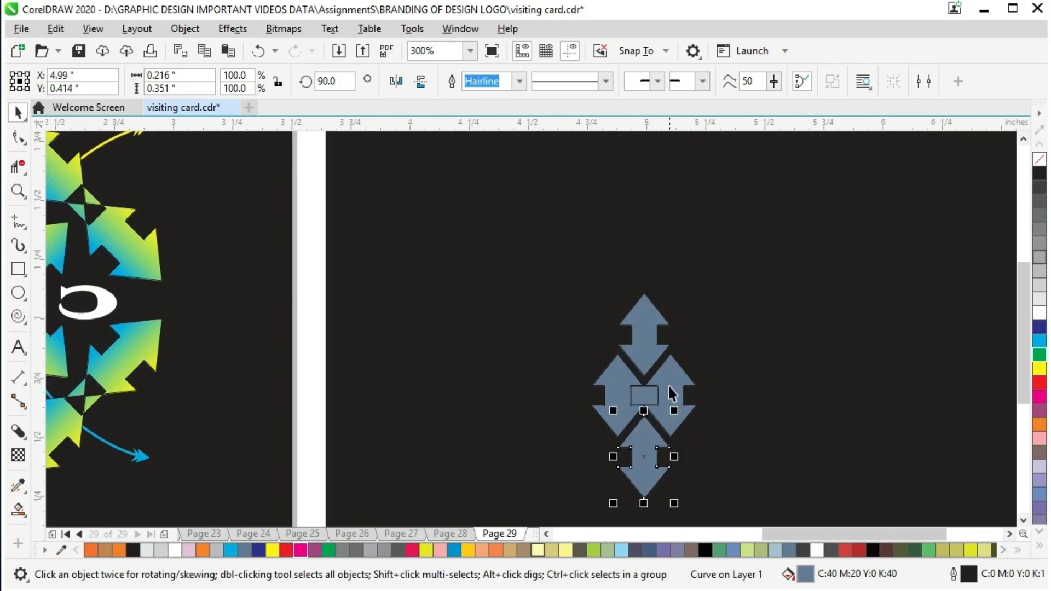
Step: Nudge the bottom arrow up and the top arrow down by 0.01 inches towards the centre
left_click(759, 393)
left_click(659, 452)
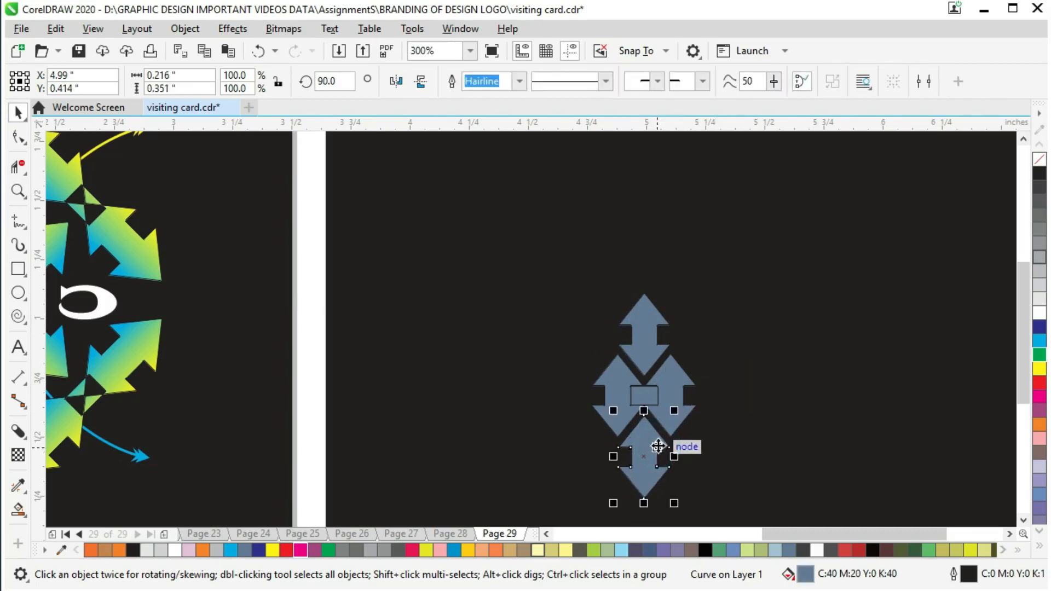
left_click(649, 332)
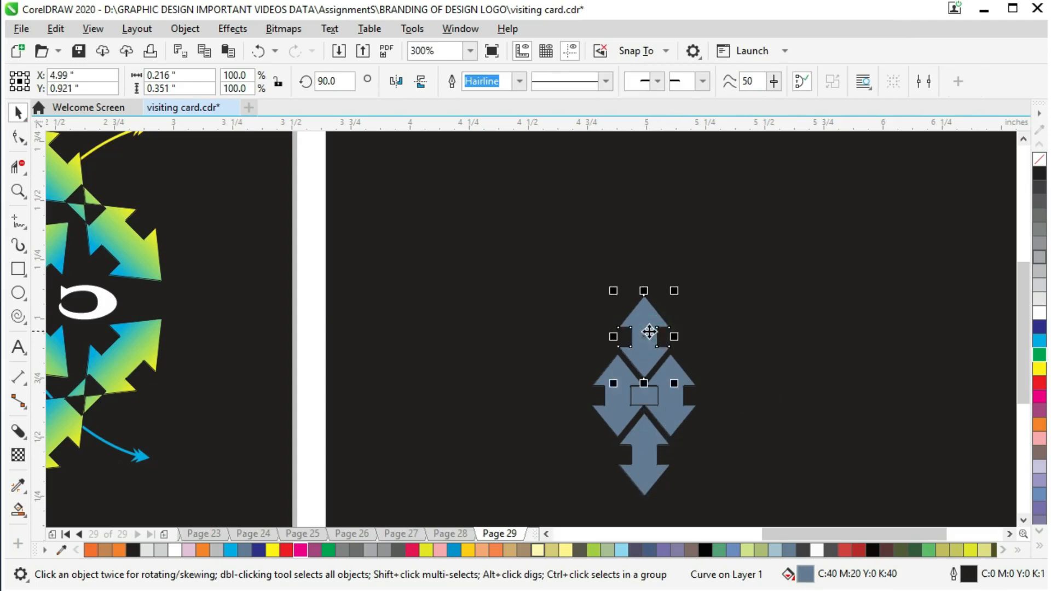
left_click(739, 385)
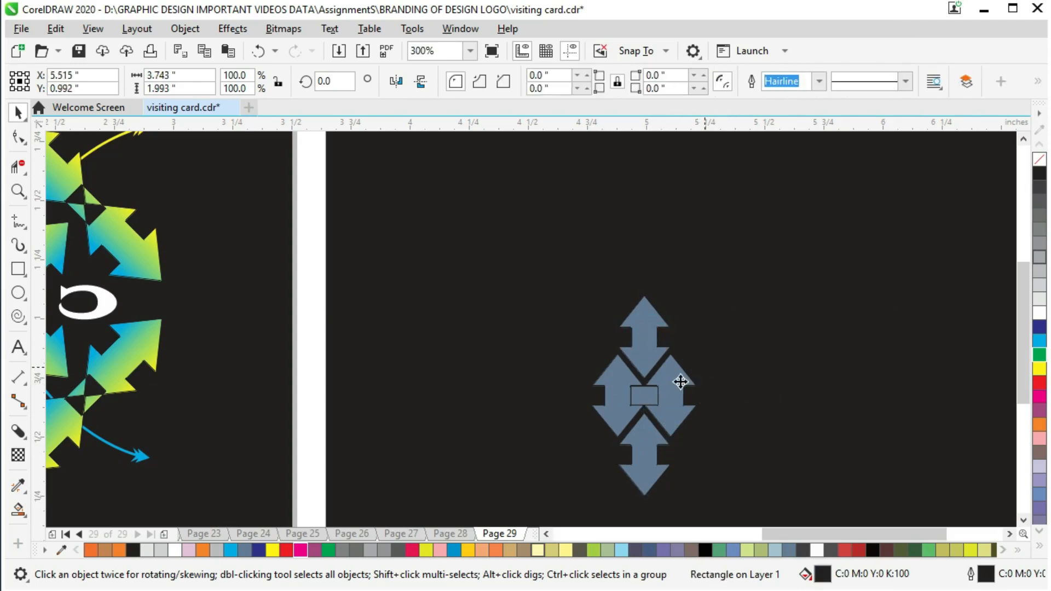
Step: Set the rotation of both middle arrows to 0 degrees so they lie horizontally, and save the file
left_click(665, 383)
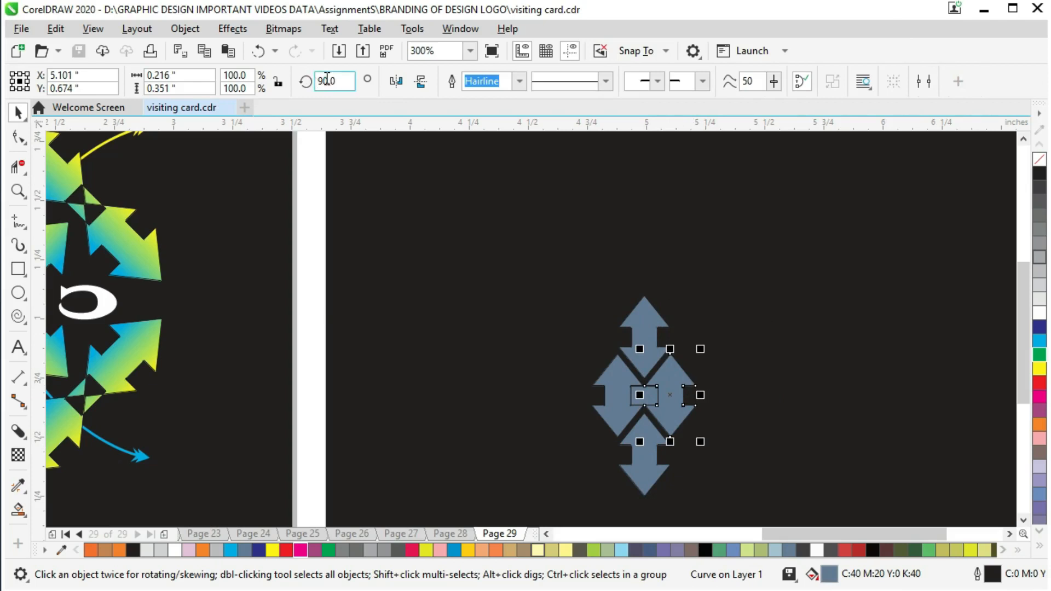
type("0")
key("Return")
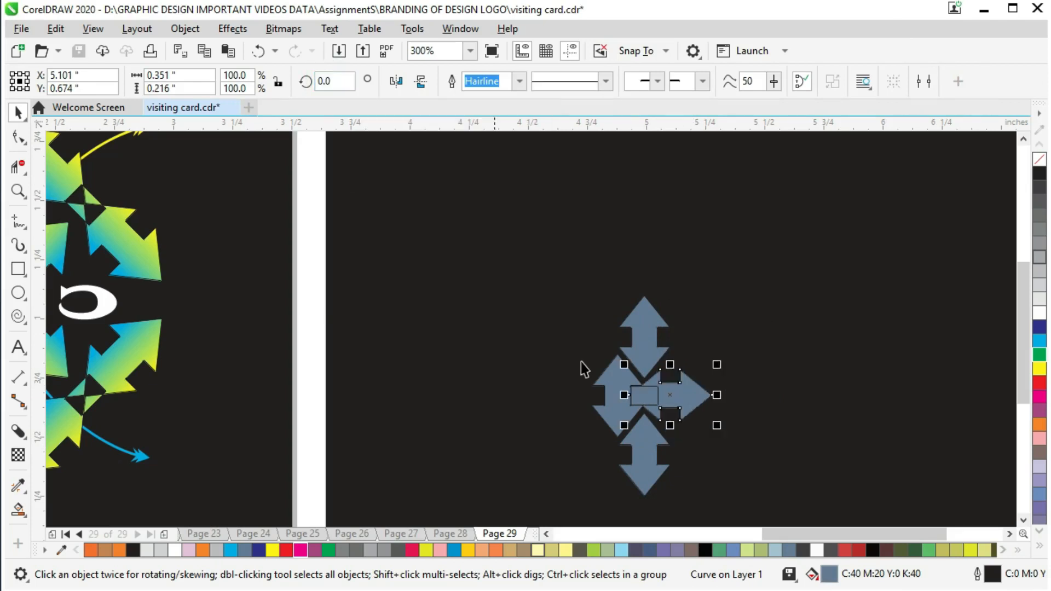
left_click(612, 389)
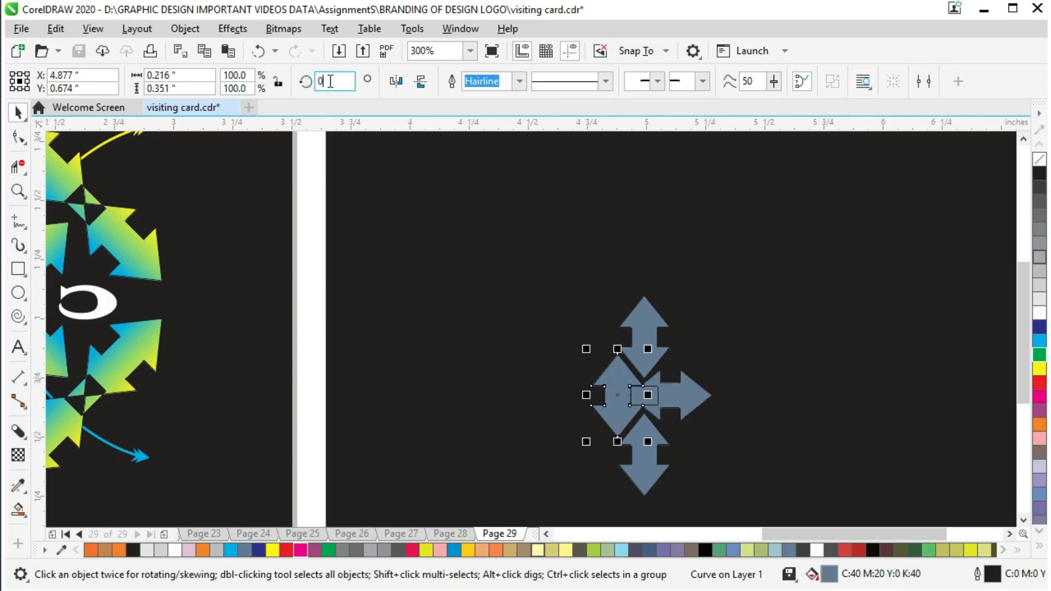
key("Return")
left_click(793, 229)
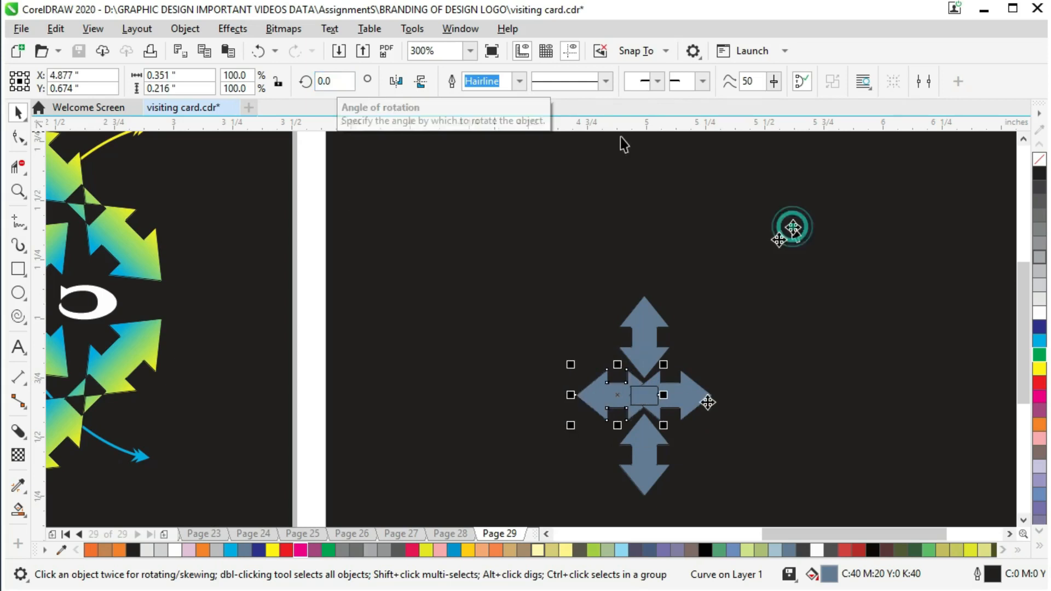
scroll(691, 386, "up", 2)
scroll(678, 375, "up", 2)
key("ctrl+s")
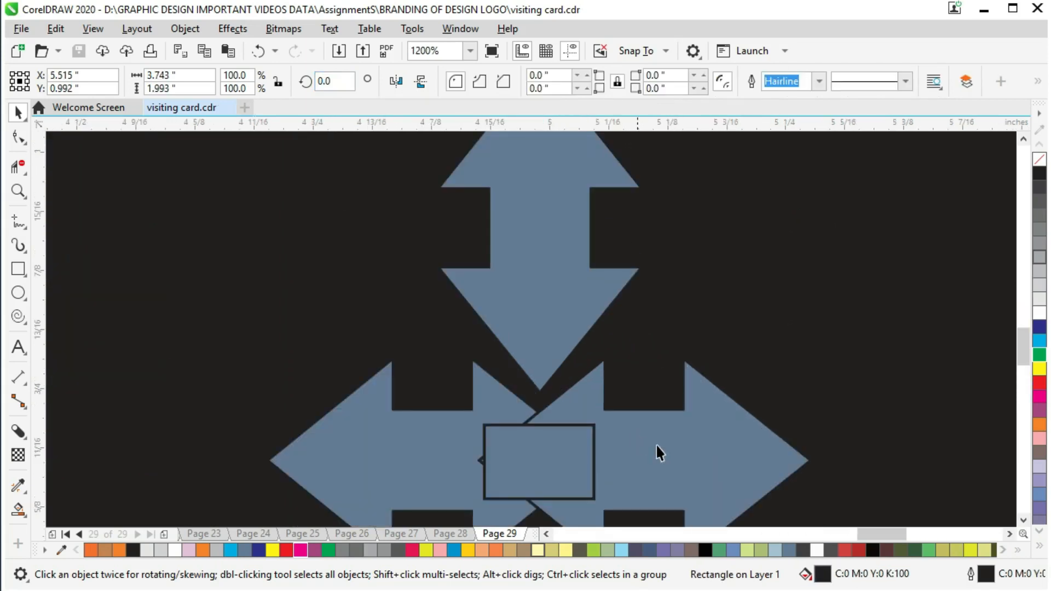
Step: Nudge the right horizontal arrow slightly to the right, away from the central rectangle
scroll(659, 425, "down", 2)
left_click(661, 437)
left_click(537, 437, "shift")
left_click(537, 436)
left_click(539, 438)
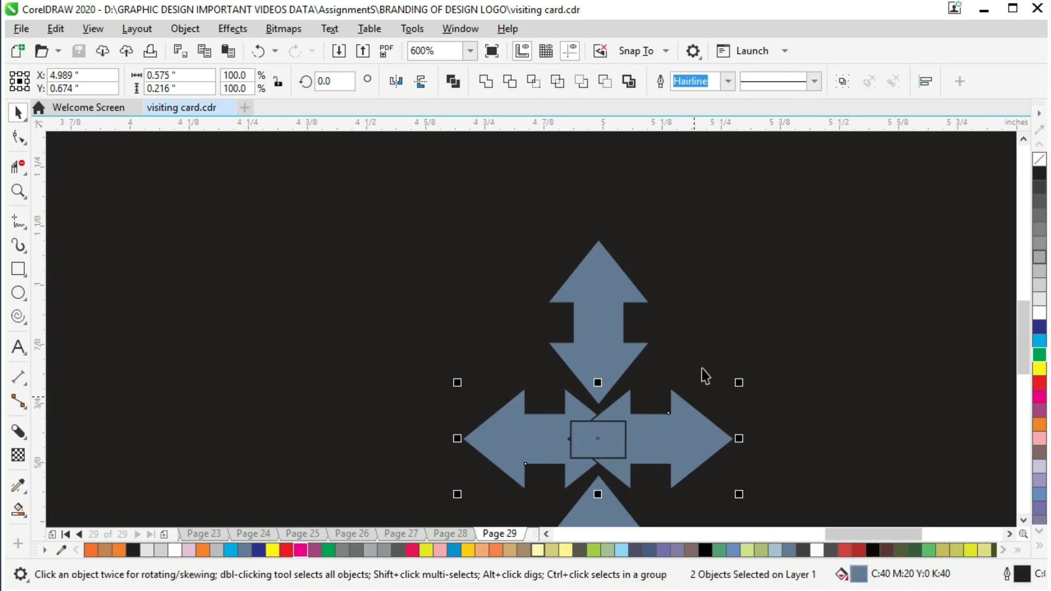
left_click(661, 436)
left_click_drag(662, 436, 660, 436)
key("Right")
key("Right")
key("Right")
key("Right")
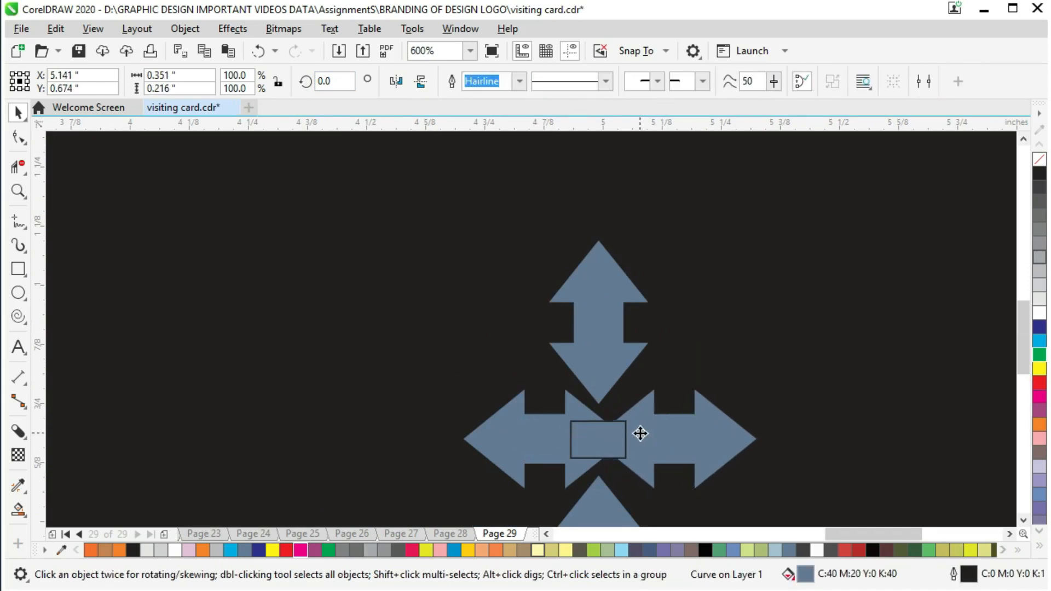
Step: Nudge the left horizontal arrow 0.04 inches to the left, away from the central rectangle
left_click(541, 431)
key("Left")
key("Left")
key("Left")
key("Left")
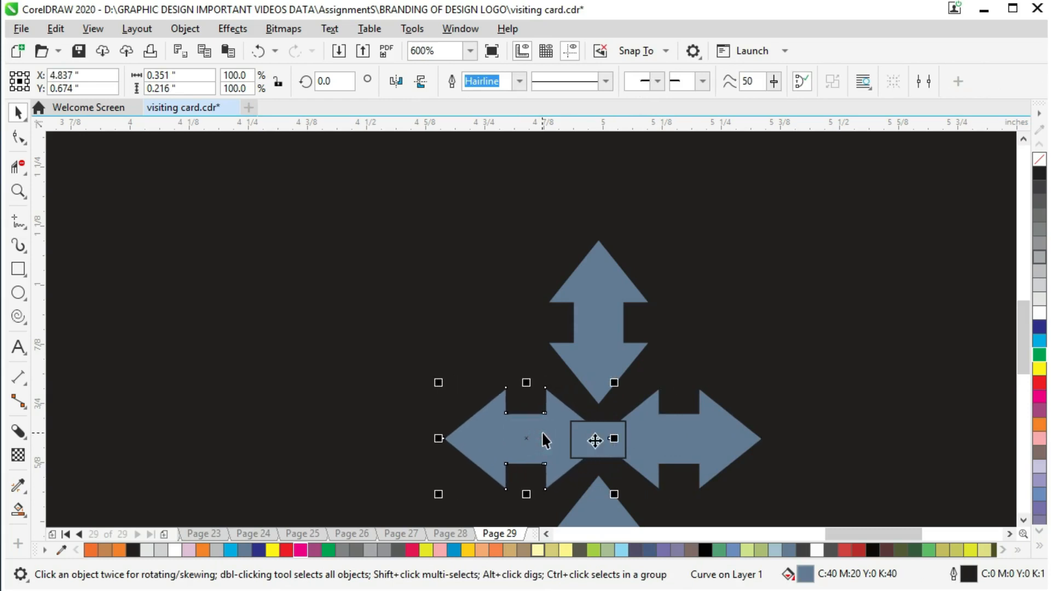
Step: Send the small central rectangle behind the horizontal arrows and nudge the left arrow 0.01 inches to the left
left_click(723, 347)
left_click(615, 443)
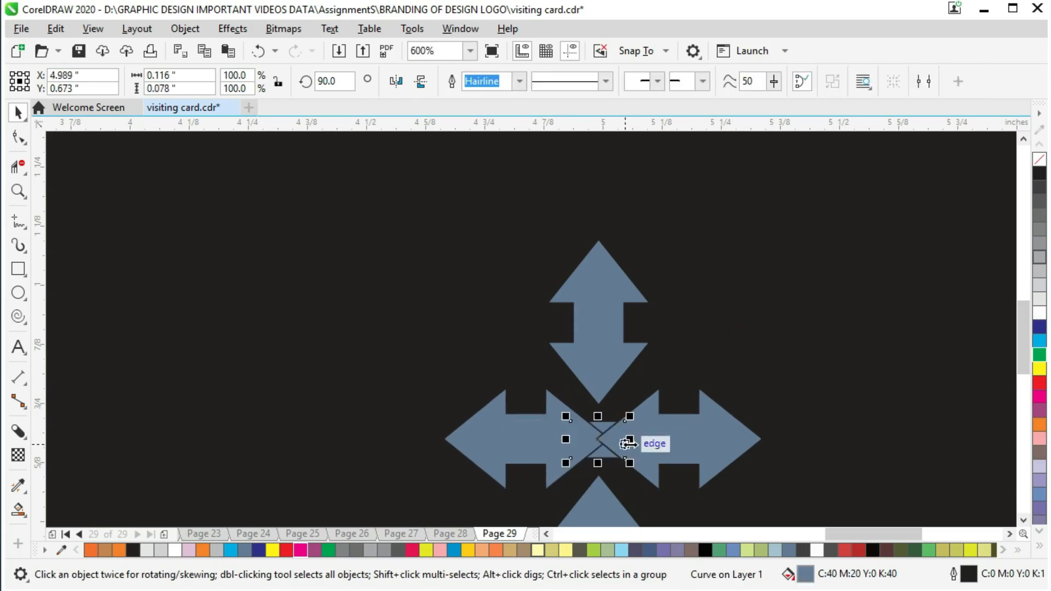
left_click(542, 439)
key("Left")
key("Left")
key("Left")
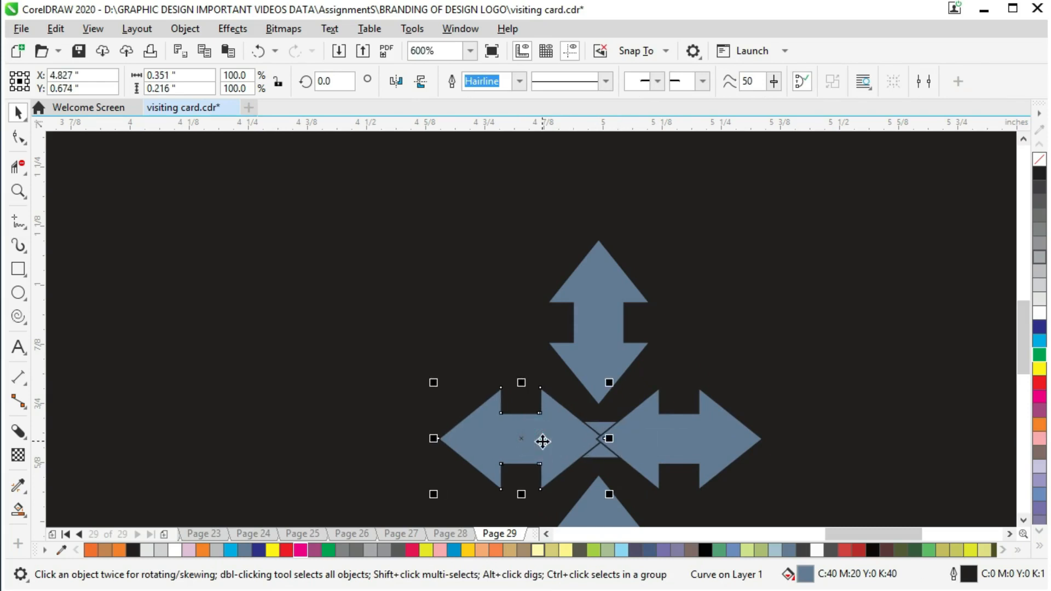
Step: Fine-tune the spacing of the two horizontal arrows so their inner tips meet at the centre of the small rectangle
left_click(696, 438)
key("Right")
left_click(697, 333)
left_click(564, 440)
key("Right")
left_click(674, 441)
key("Left")
left_click(684, 335)
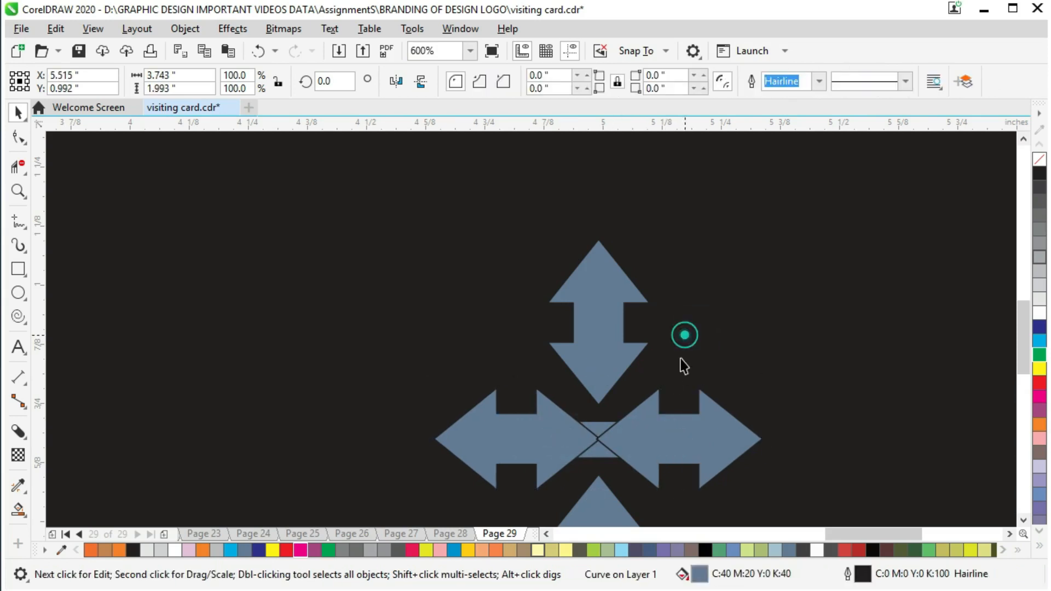
Step: Bring the small central rectangle to the front, above the tips of the two horizontal arrows
left_click(626, 436)
scroll(610, 448, "up", 2)
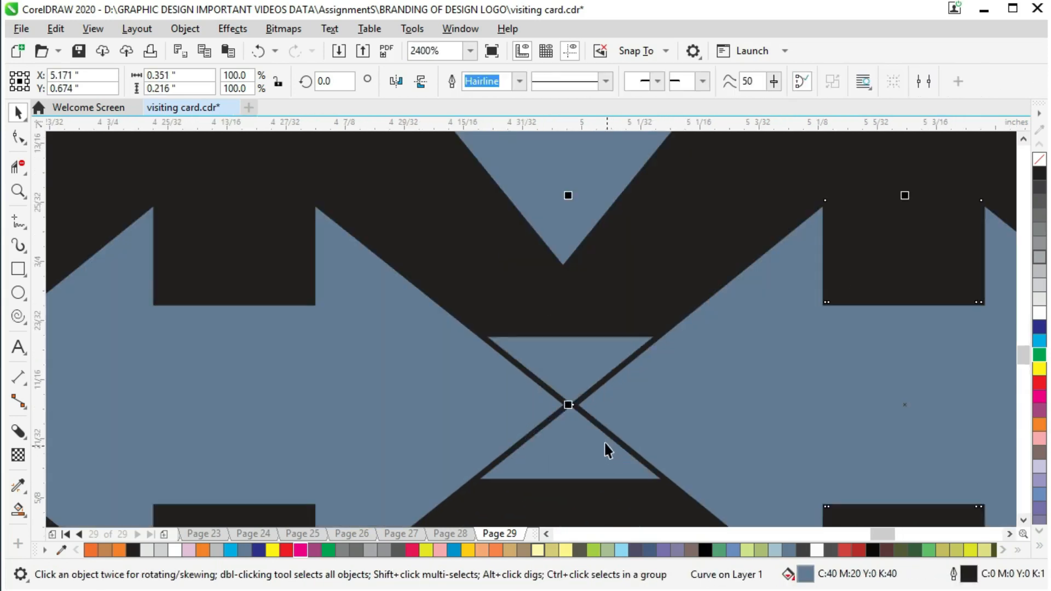
left_click(586, 364)
left_click(702, 403)
left_click(581, 362)
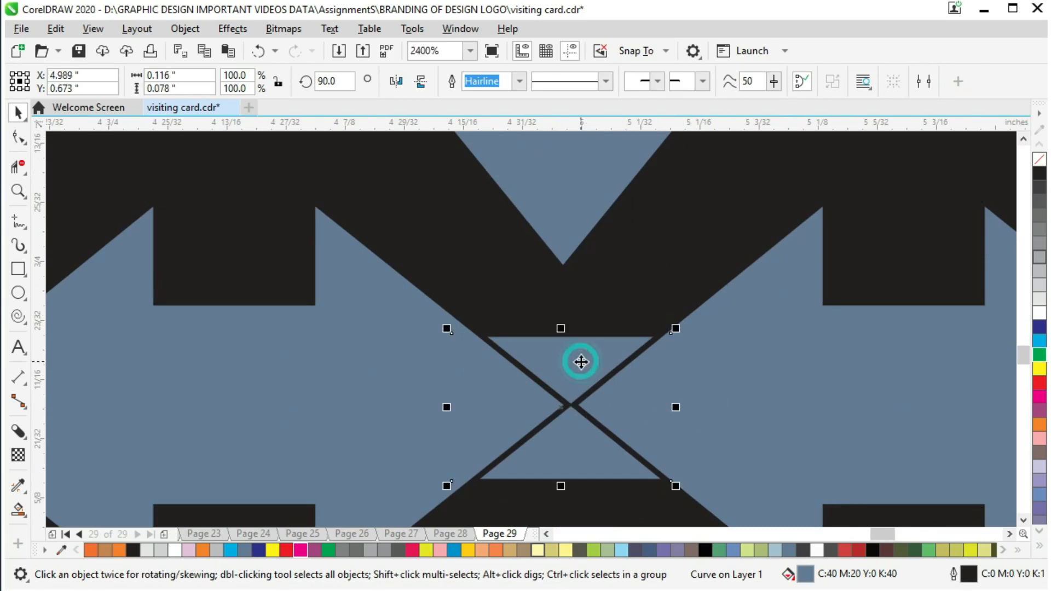
key("shift+Page_Up")
scroll(581, 347, "down", 2)
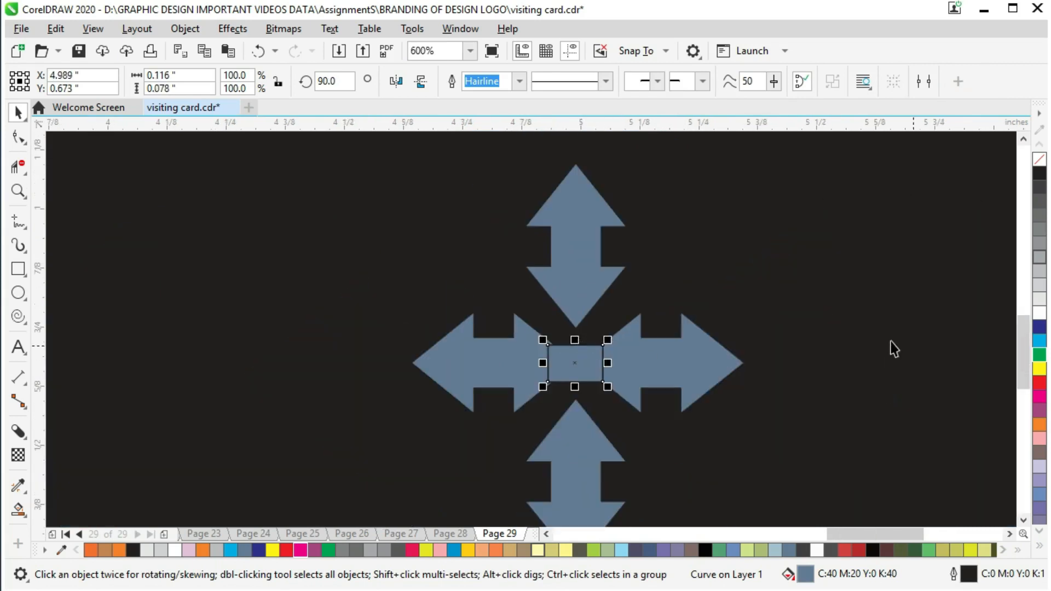
left_click(861, 332)
Step: Combine the two horizontal arrows and the central rectangle into one shape with their overlaps cut out, and save the file
left_click(567, 450)
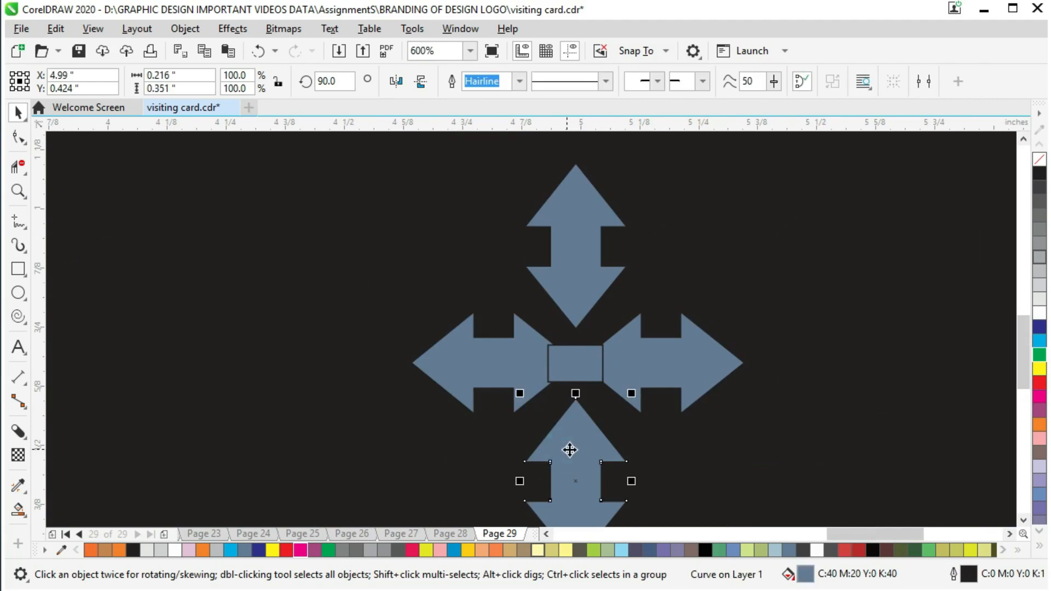
scroll(801, 294, "down", 1)
left_click_drag(354, 280, 829, 375)
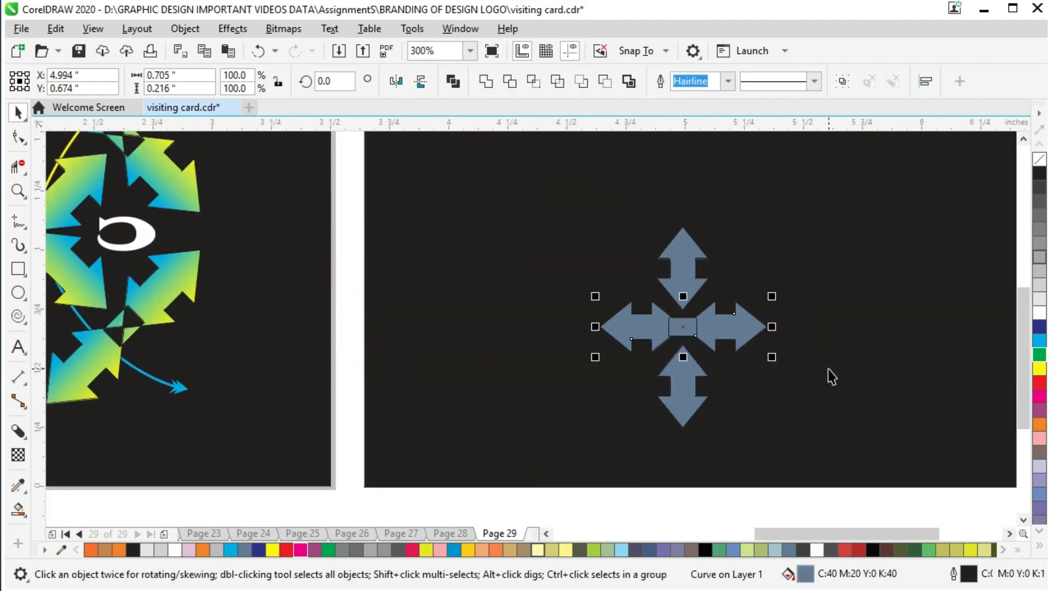
left_click(486, 81)
left_click(835, 270)
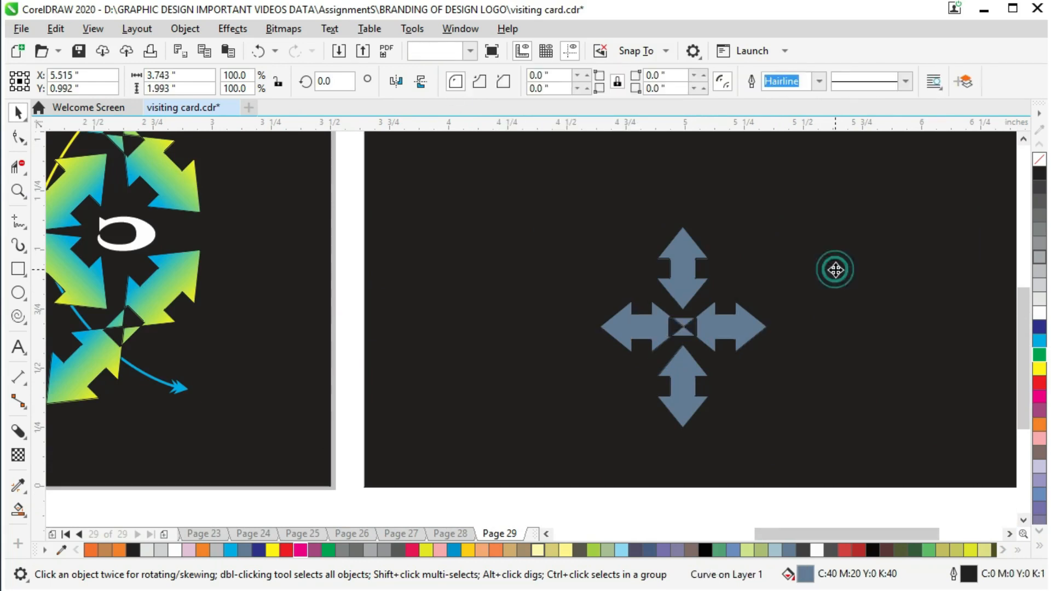
scroll(794, 318, "down", 2)
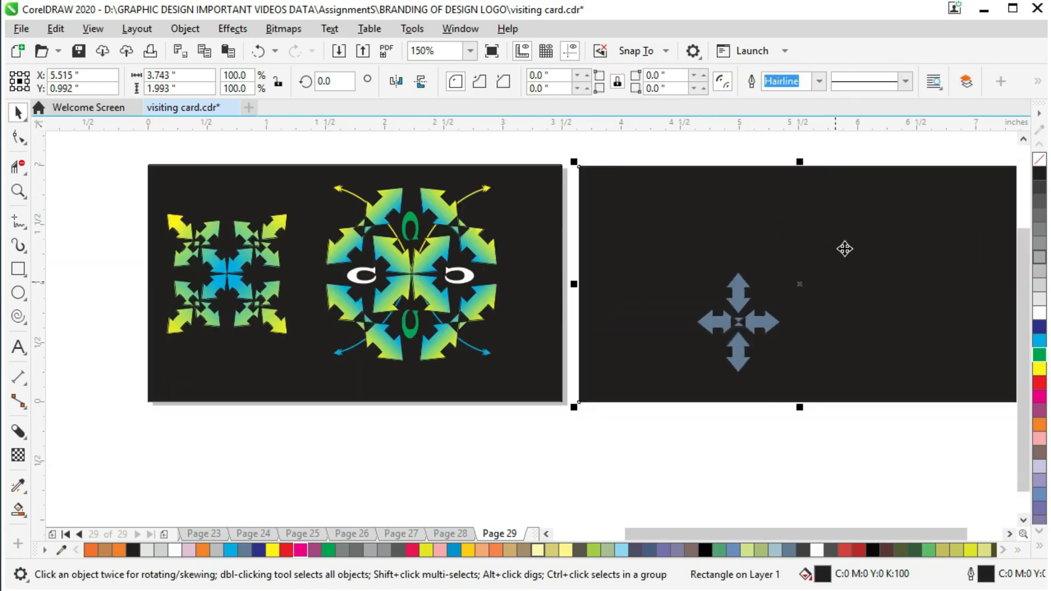
key("ctrl+s")
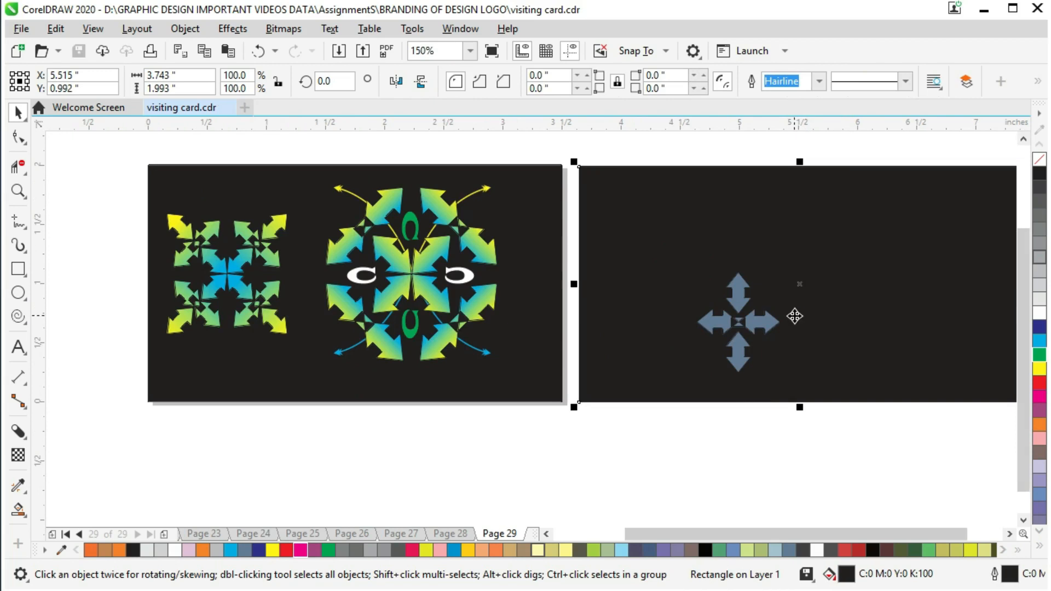
Step: Try to place a horizontally mirrored copy of the whole cross motif directly beside the original on its right
scroll(804, 280, "up", 2)
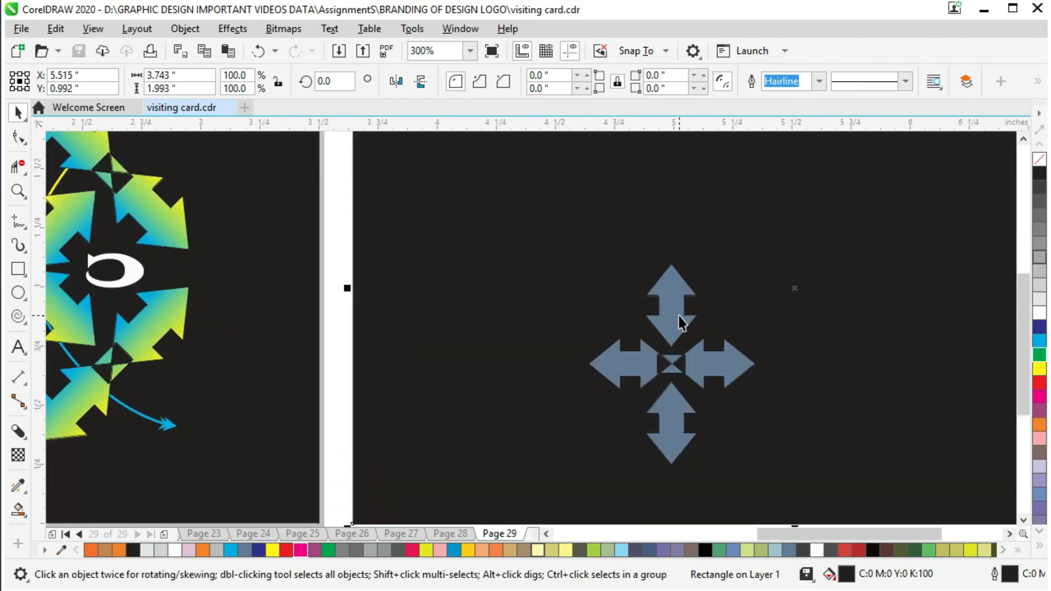
left_click(657, 376)
scroll(672, 317, "down", 2)
left_click_drag(581, 161, 752, 405)
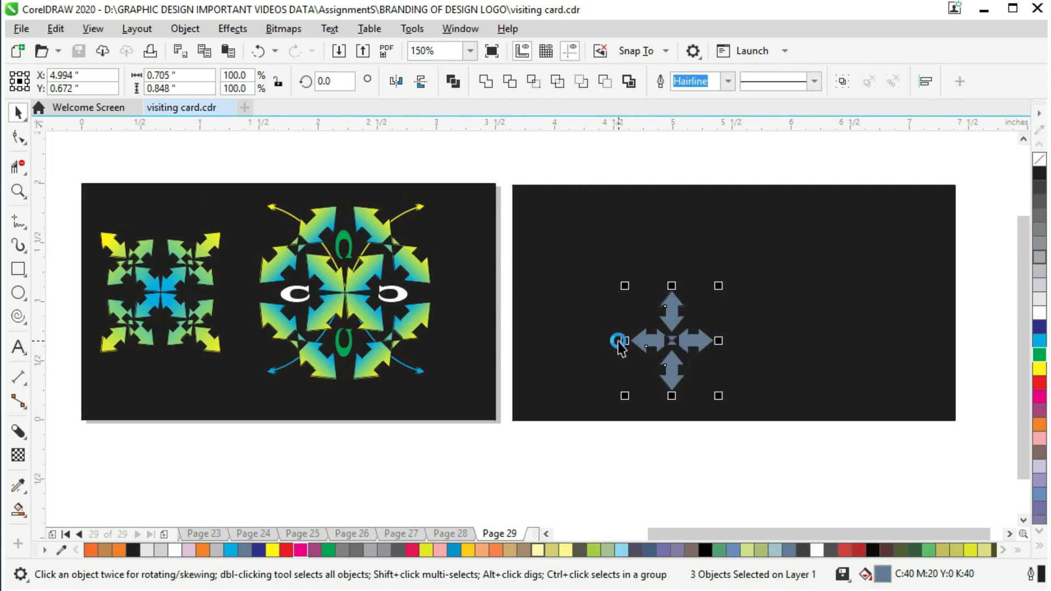
left_click_drag(624, 341, 816, 350)
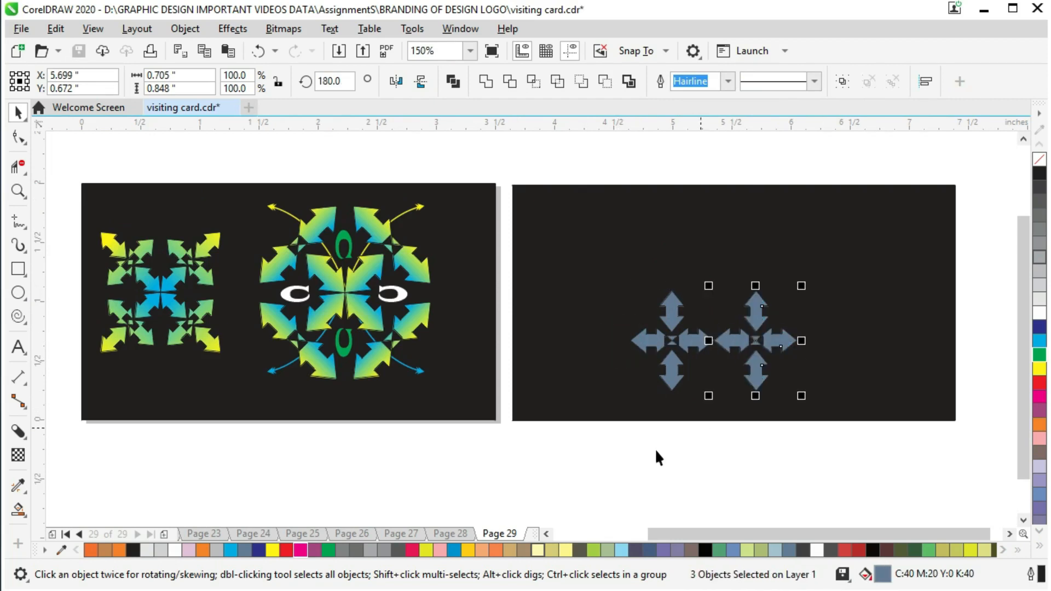
Step: Try moving both cross motifs up the card and mirroring a copy of the pair directly below
left_click_drag(791, 217, 818, 256)
left_click_drag(754, 300, 747, 209)
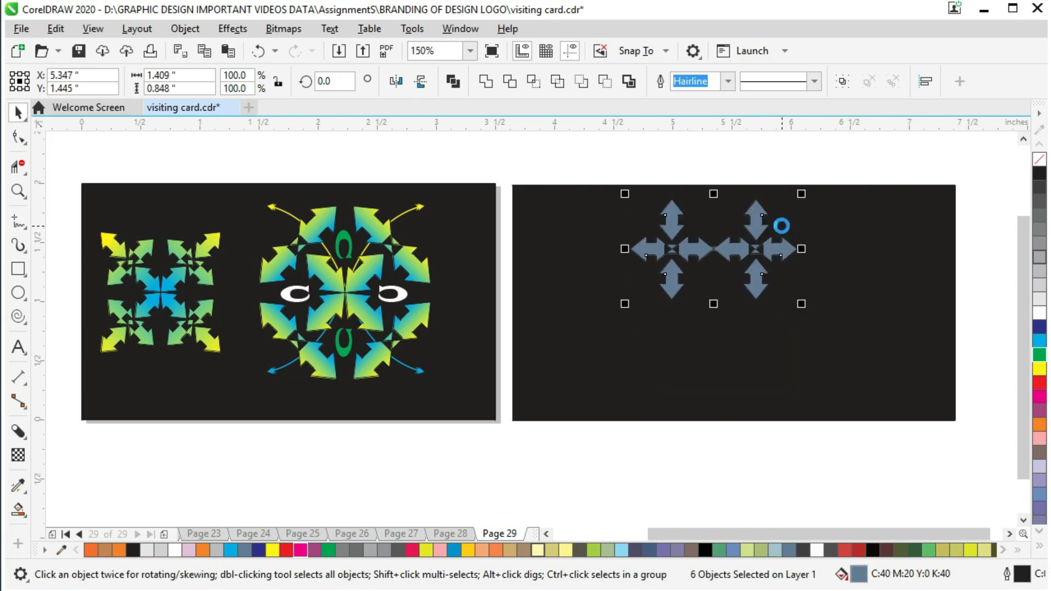
left_click_drag(714, 193, 714, 405)
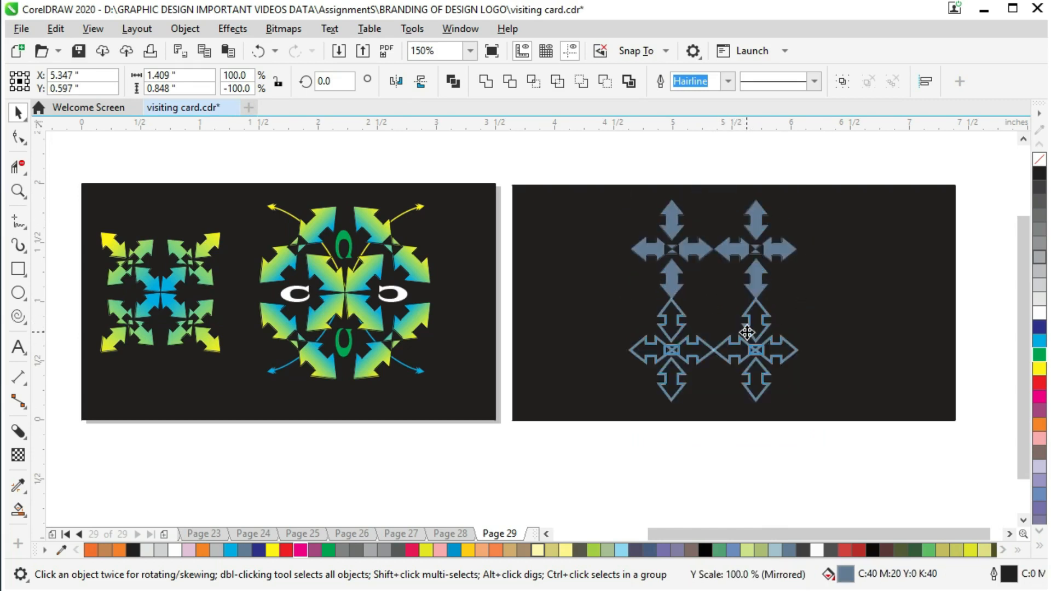
Step: Undo the mirrored copies and the move, back to the single cross motif
key("ctrl+z")
key("ctrl+z")
key("ctrl+z")
key("ctrl+z")
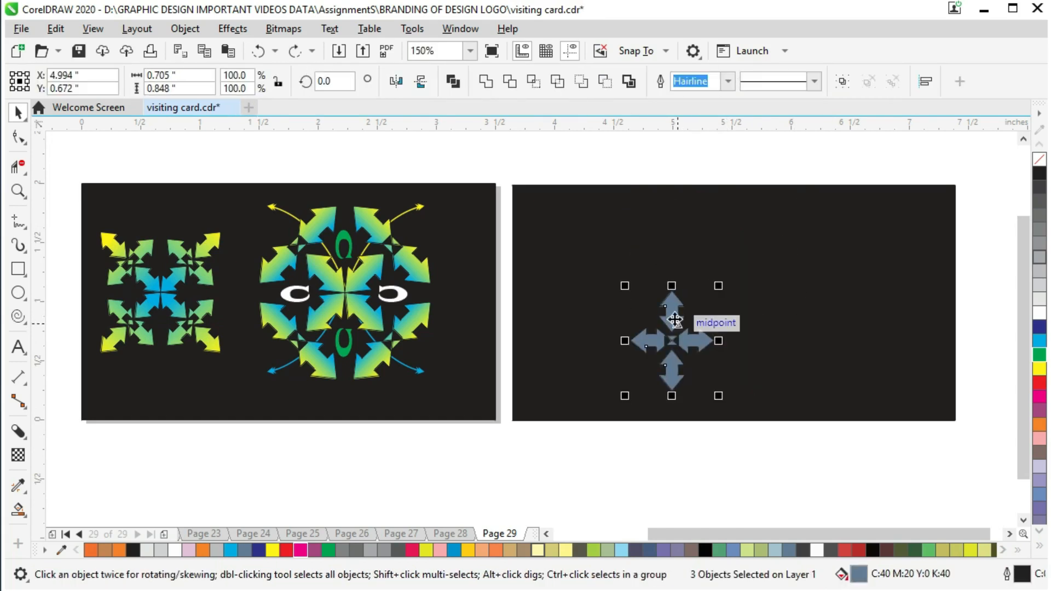
Step: Try to rotate the cross motif clockwise, and undo the attempt
left_click(704, 336)
left_click_drag(719, 285, 784, 319)
right_click(784, 319)
key("ctrl+z")
key("ctrl+z")
key("ctrl+z")
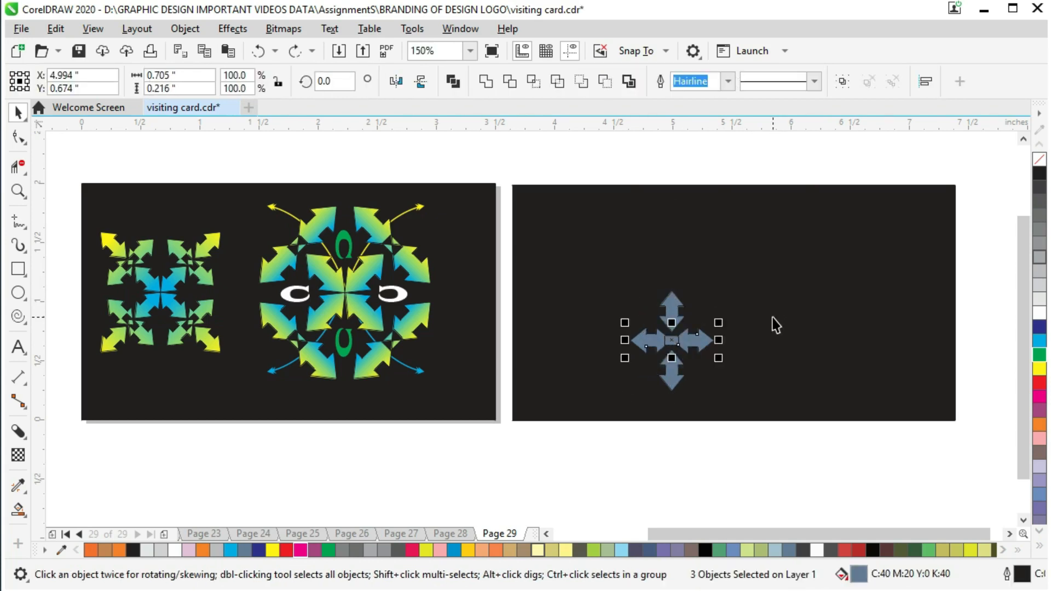
key("ctrl+z")
Step: Select the whole cross motif and rotate it clockwise to 315 degrees so its arrows lie diagonally
left_click_drag(575, 163, 827, 484)
left_click(673, 301)
left_click_drag(723, 285, 789, 323)
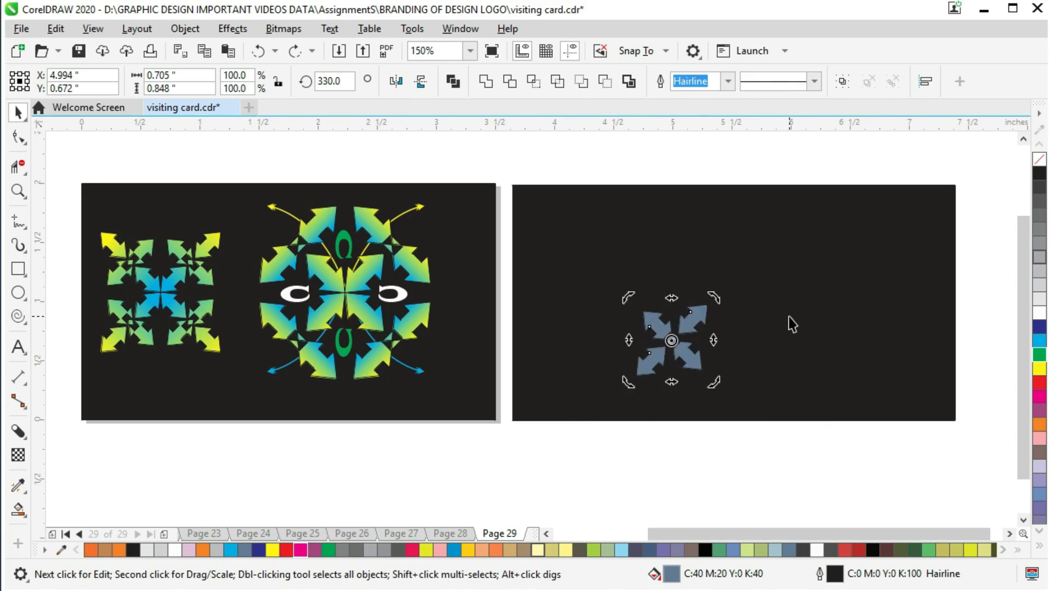
left_click(690, 432)
Step: Place a horizontally mirrored copy of the diagonal cross directly beside it on the right, and save the file
left_click_drag(623, 456, 714, 260)
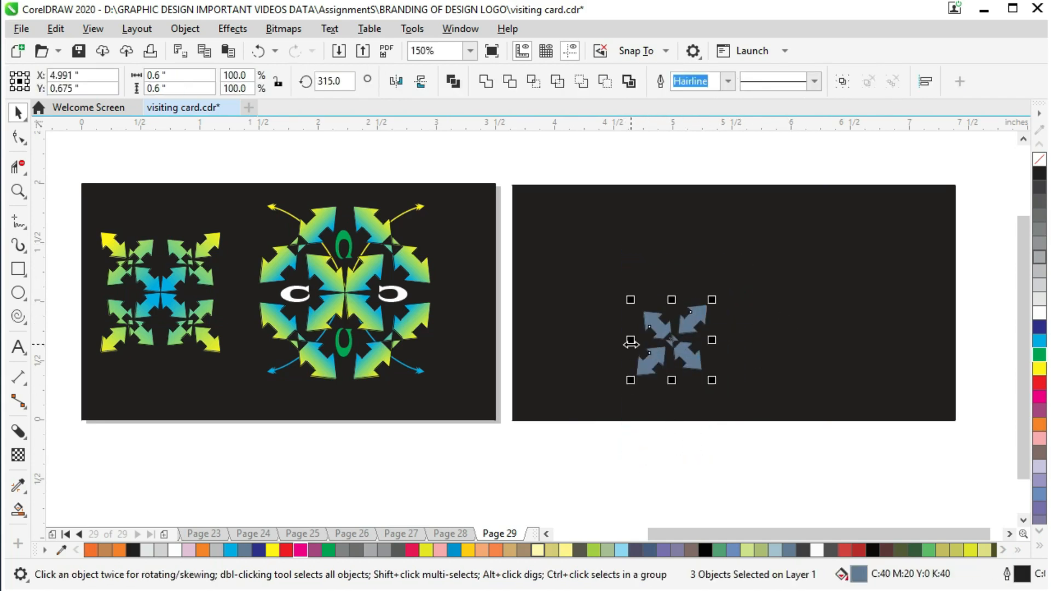
left_click_drag(630, 343, 780, 345)
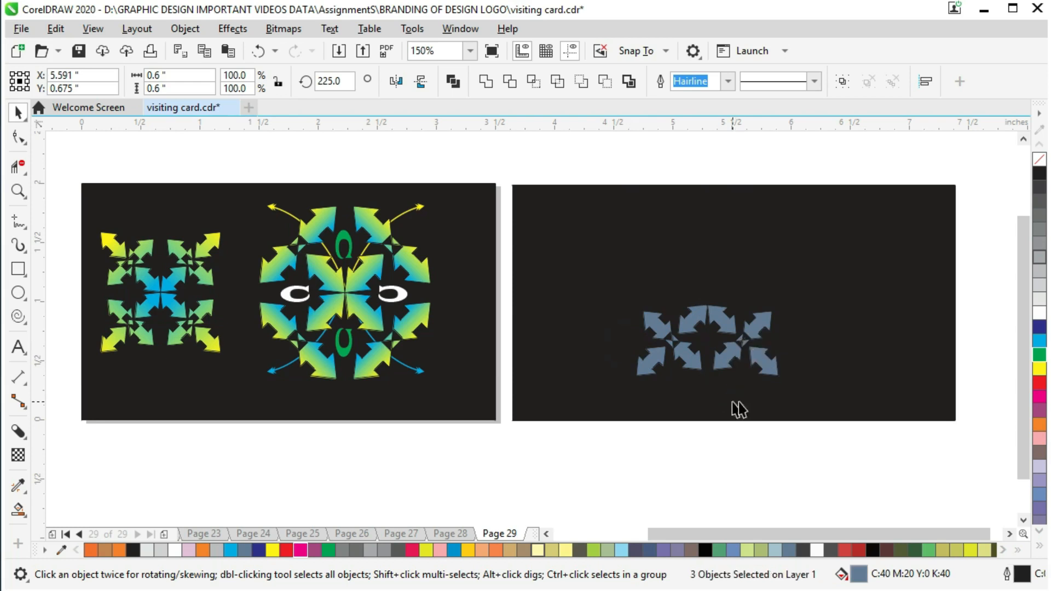
left_click_drag(773, 438, 602, 261)
key("ctrl+s")
Step: Move the pair of crosses up and mirror a copy below it to form a two-by-two motif, and save the file
mouse_move(735, 325)
left_mouse_down()
mouse_move(739, 304)
mouse_move(761, 304)
left_mouse_up()
key("ctrl+z")
mouse_move(791, 450)
left_mouse_down()
mouse_move(603, 227)
mouse_move(589, 253)
left_mouse_up()
left_click_drag(707, 296, 727, 323)
right_click(726, 323)
left_click(819, 443)
key("ctrl+s")
Step: Mirror the upper-left cross of the motif horizontally in place
left_click_drag(594, 155, 714, 304)
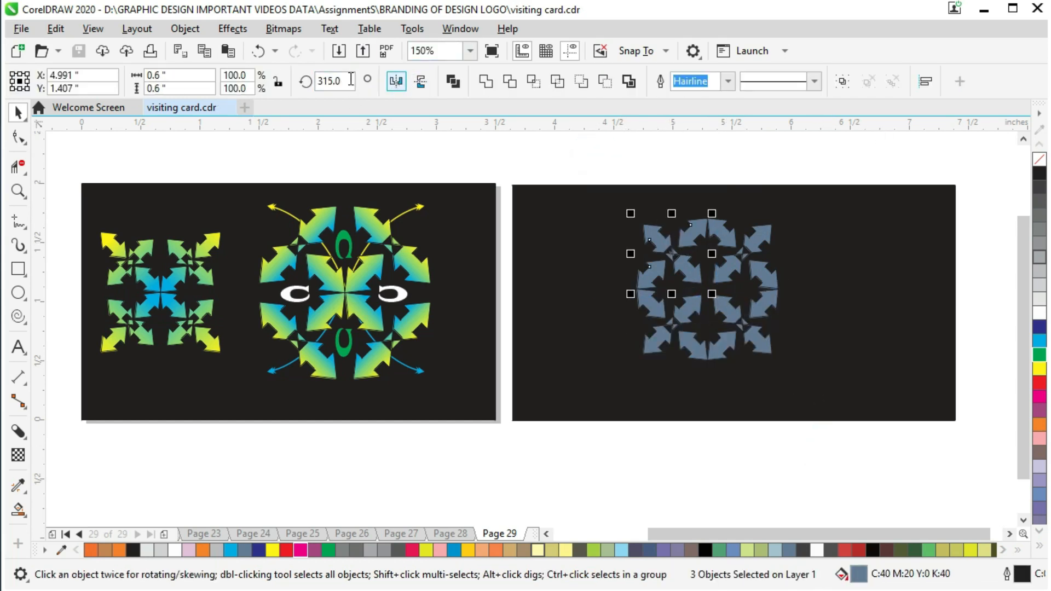
left_click(394, 85)
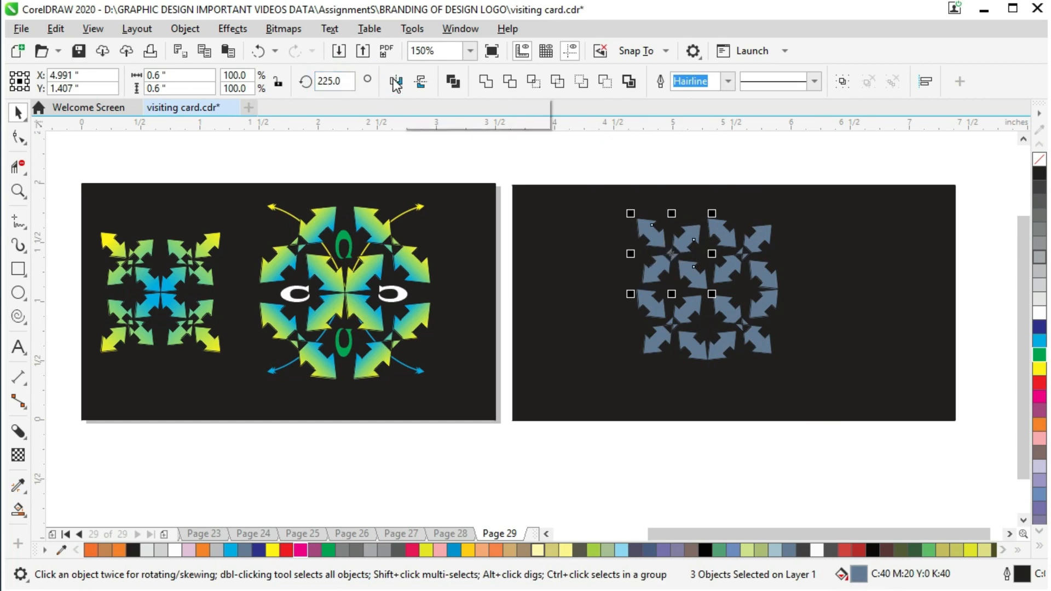
Step: Try to mirror two parts of the upper-right cross horizontally, and undo it
left_click_drag(823, 162, 709, 299)
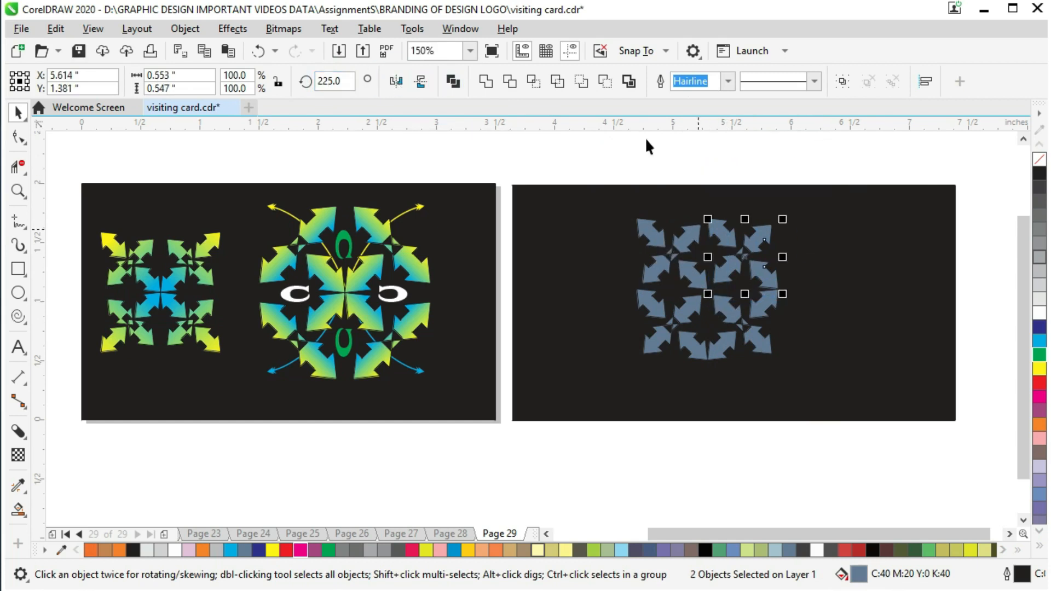
left_click(397, 82)
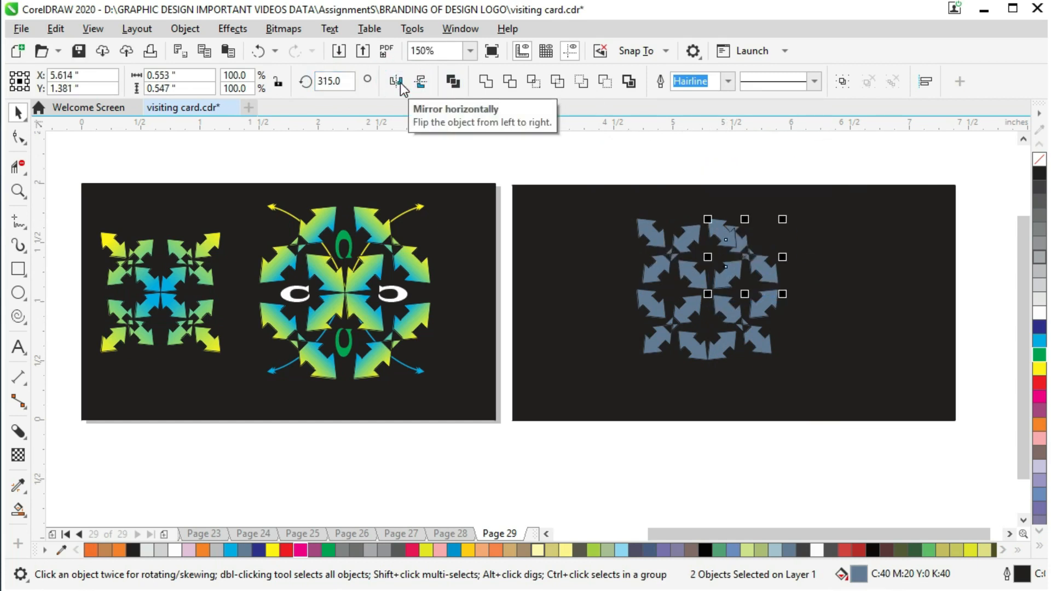
key("ctrl+z")
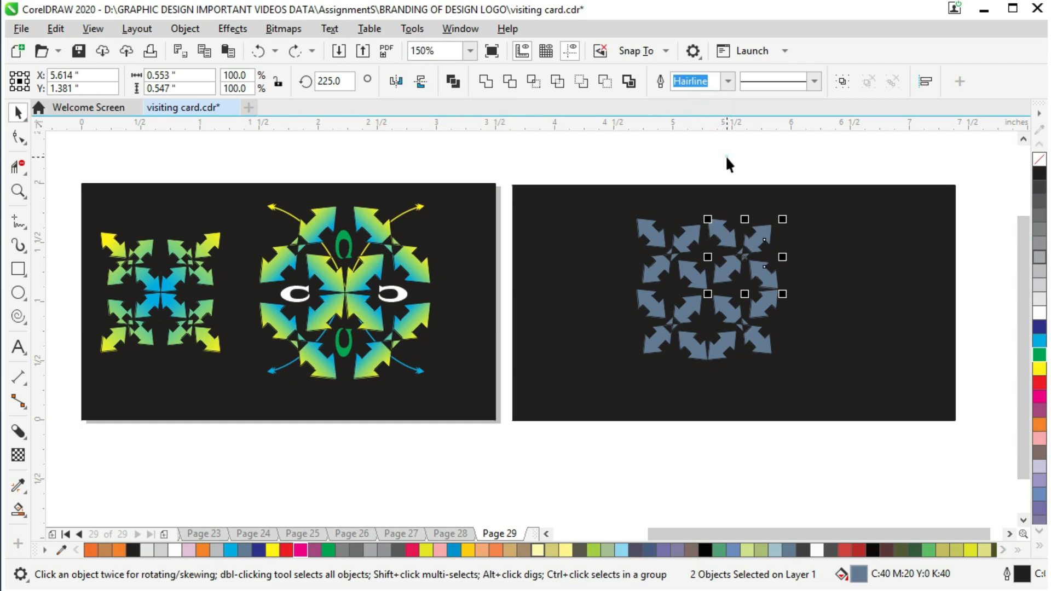
key("Escape")
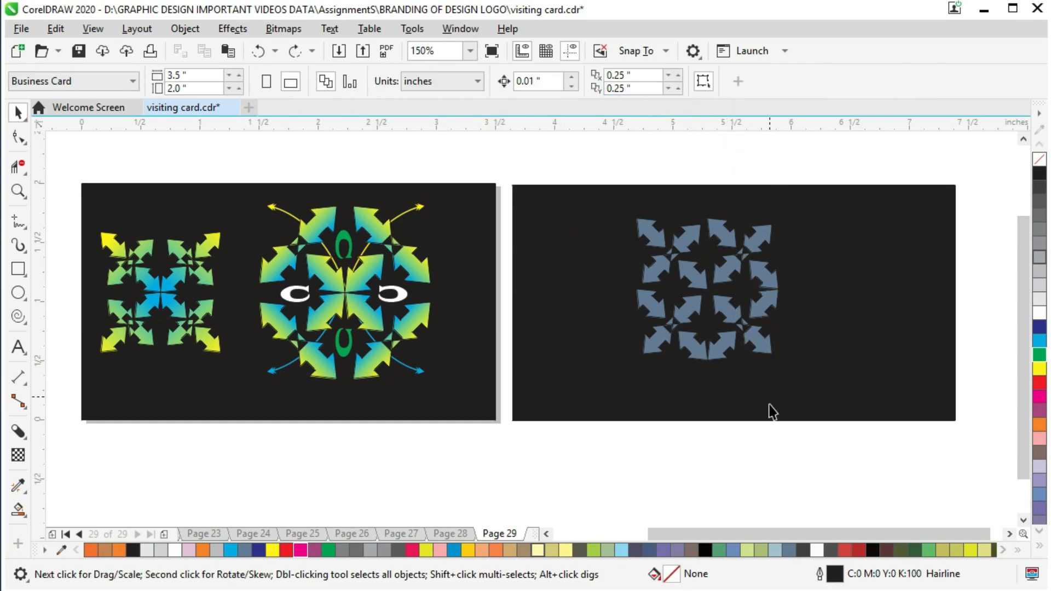
Step: Mirror the complete upper-right cross and the complete lower-left cross horizontally in place
left_click_drag(625, 460, 705, 271)
left_click_drag(637, 446, 714, 255)
left_click_drag(683, 158, 801, 301)
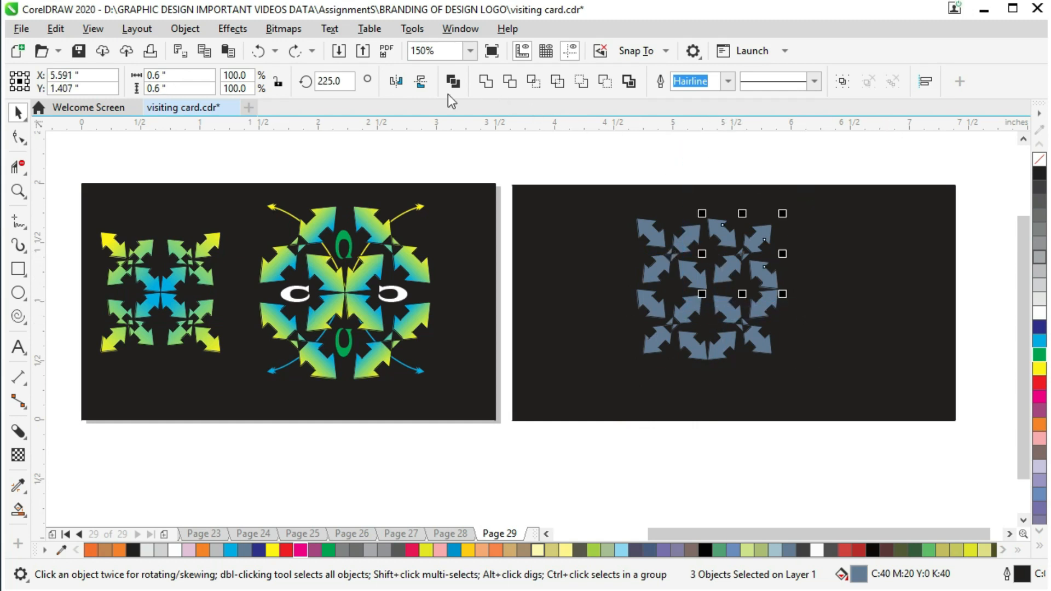
left_click(396, 82)
left_click_drag(619, 437, 713, 284)
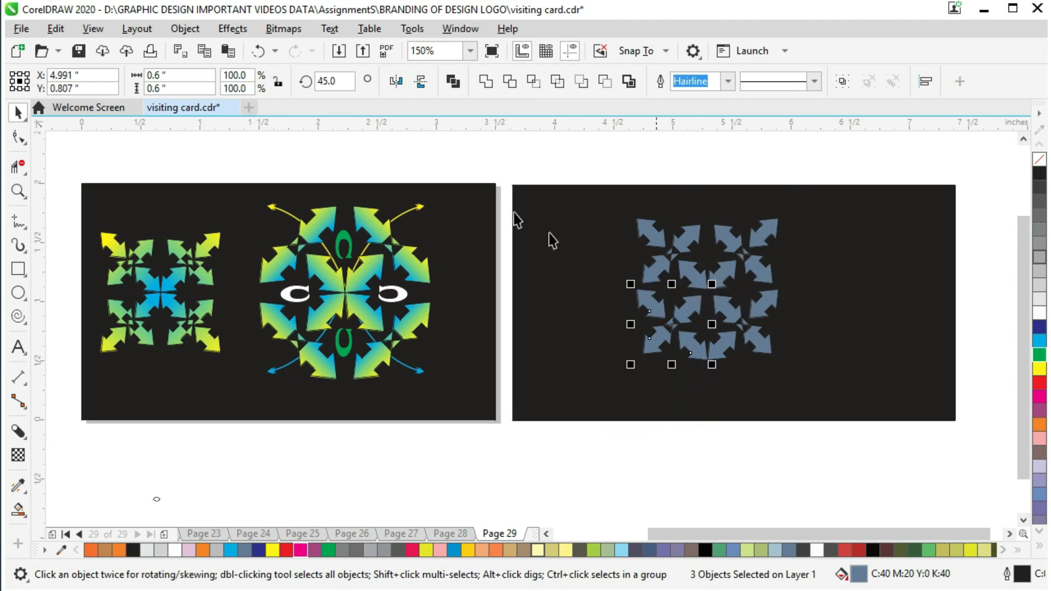
left_click(396, 82)
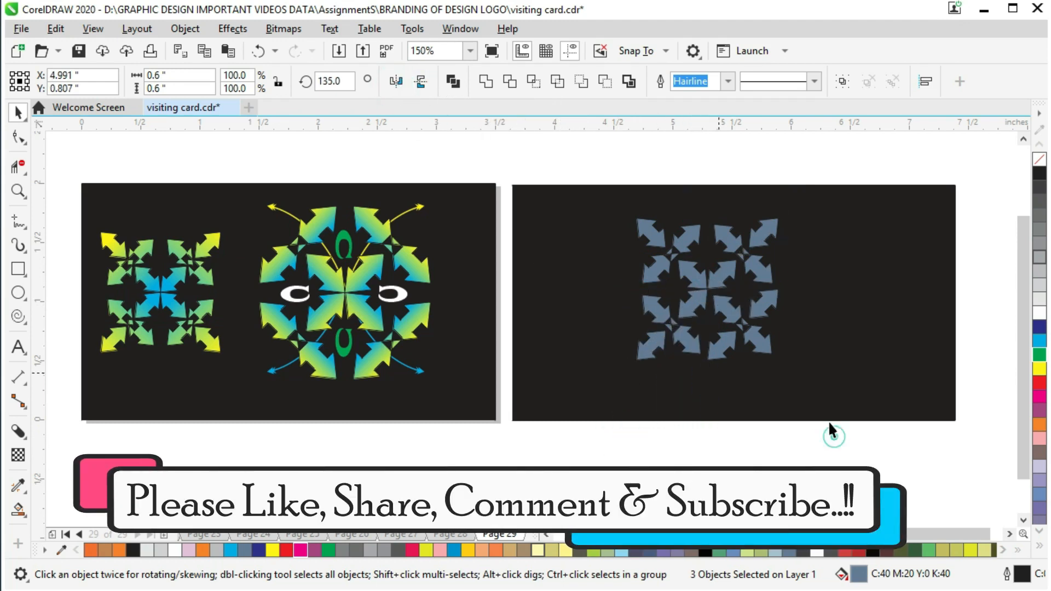
Step: Try a horizontal mirror on the selection around the lower-right cross, and undo it
left_click_drag(742, 268, 814, 459)
key("ctrl+s")
left_click_drag(707, 273, 709, 278)
left_click(397, 82)
key("ctrl+z")
Step: Mirror the complete lower-right cross horizontally in place and save the file
left_click_drag(859, 446, 698, 276)
left_click(396, 82)
left_click(810, 475)
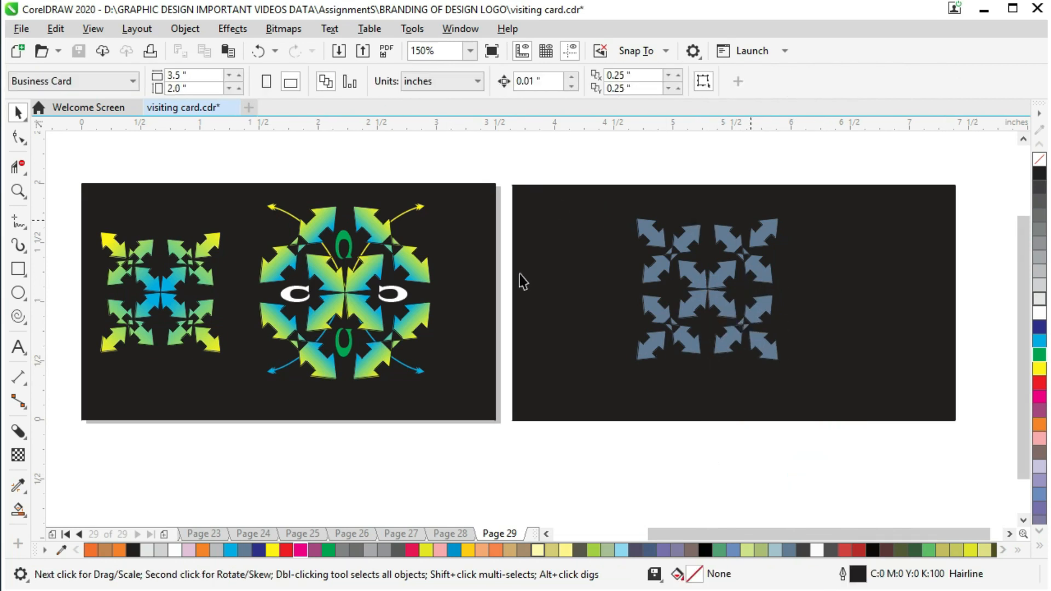
key("ctrl+s")
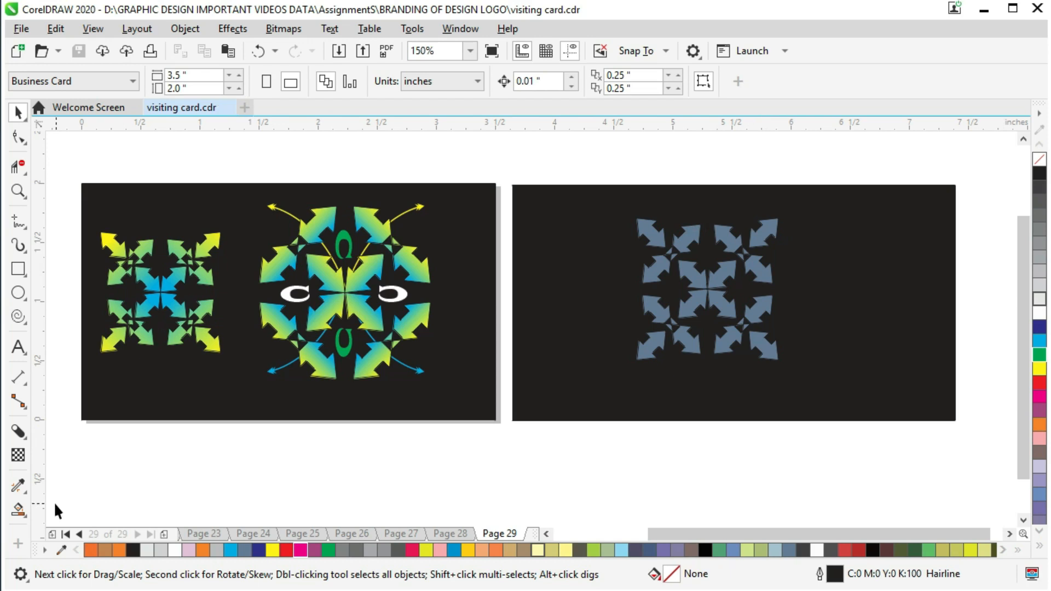
Step: Try copying the fill of the small sample logo onto the upper-left corner arrow of the grey motif with the Attributes Eyedropper, and undo it
left_click(26, 520)
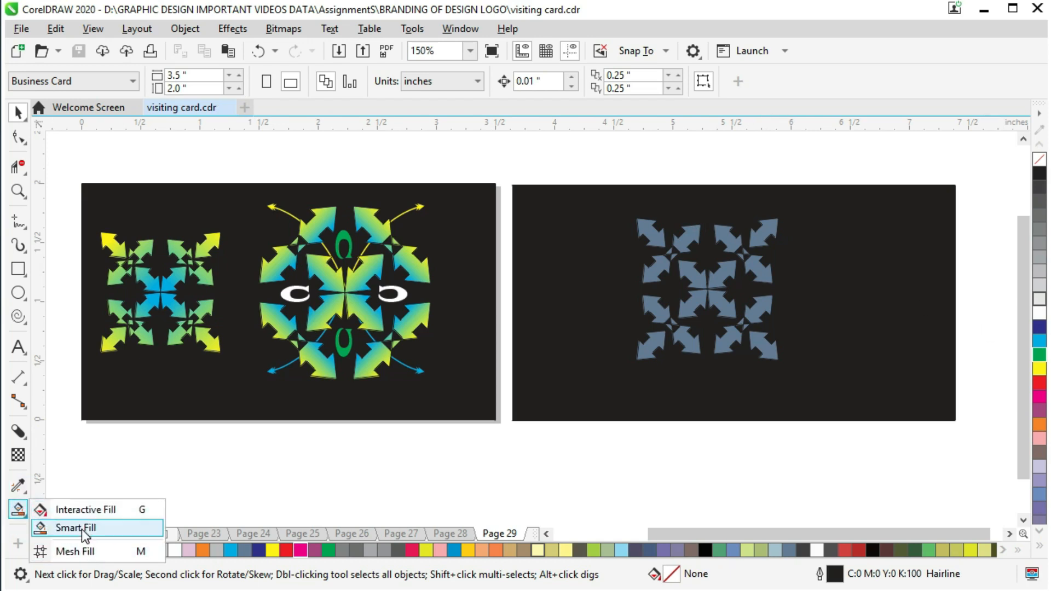
left_click(22, 489)
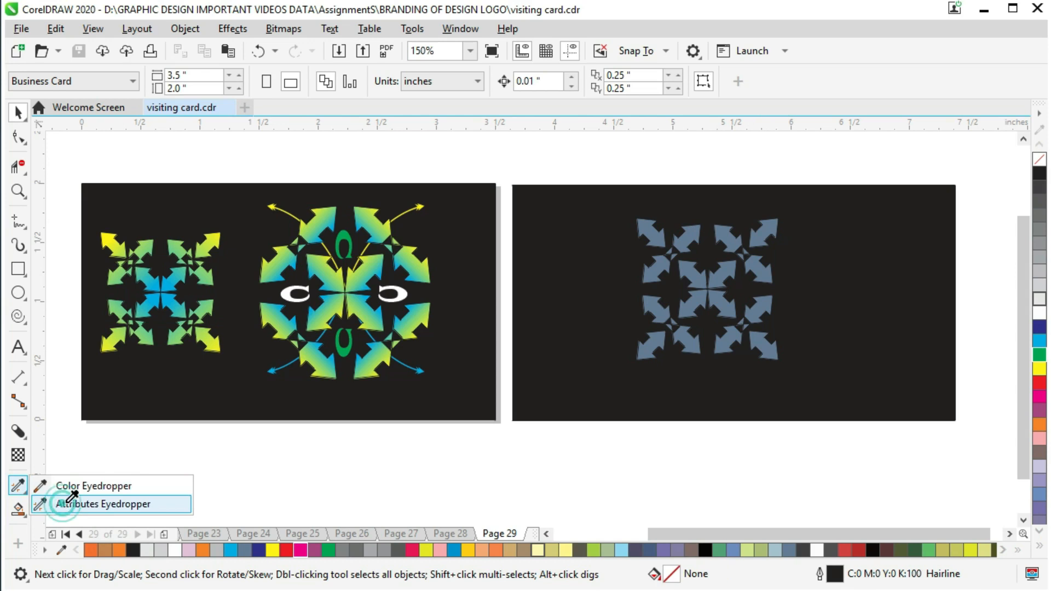
left_click(43, 502)
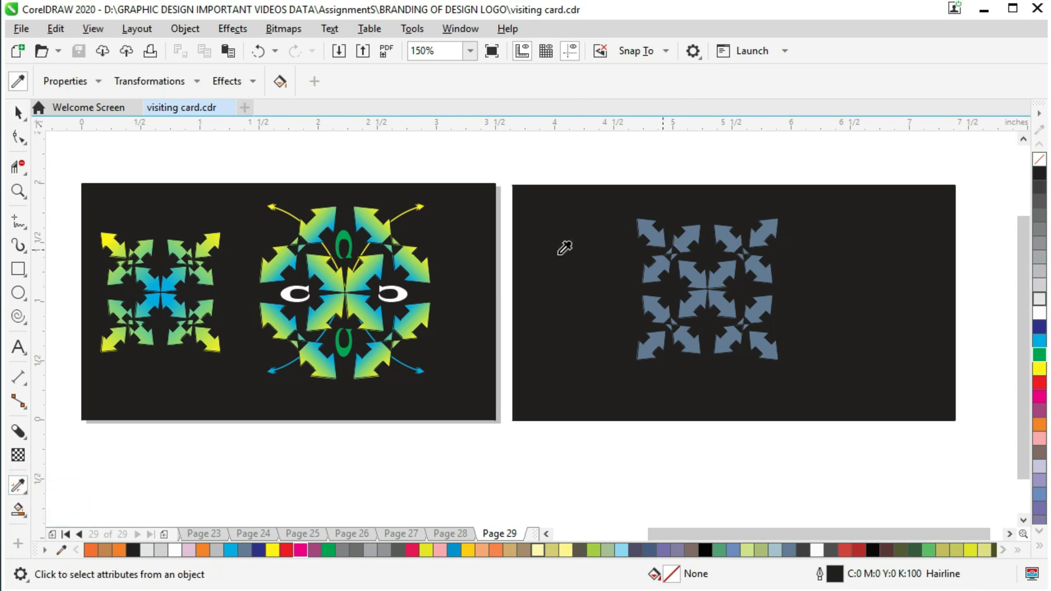
left_click(140, 247)
left_click(653, 232)
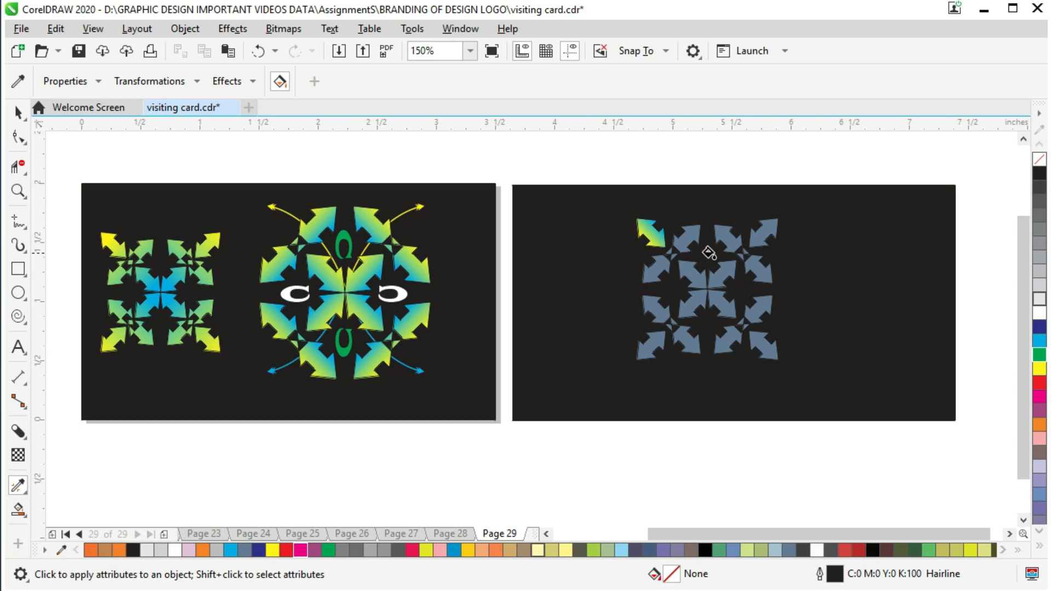
key("ctrl+z")
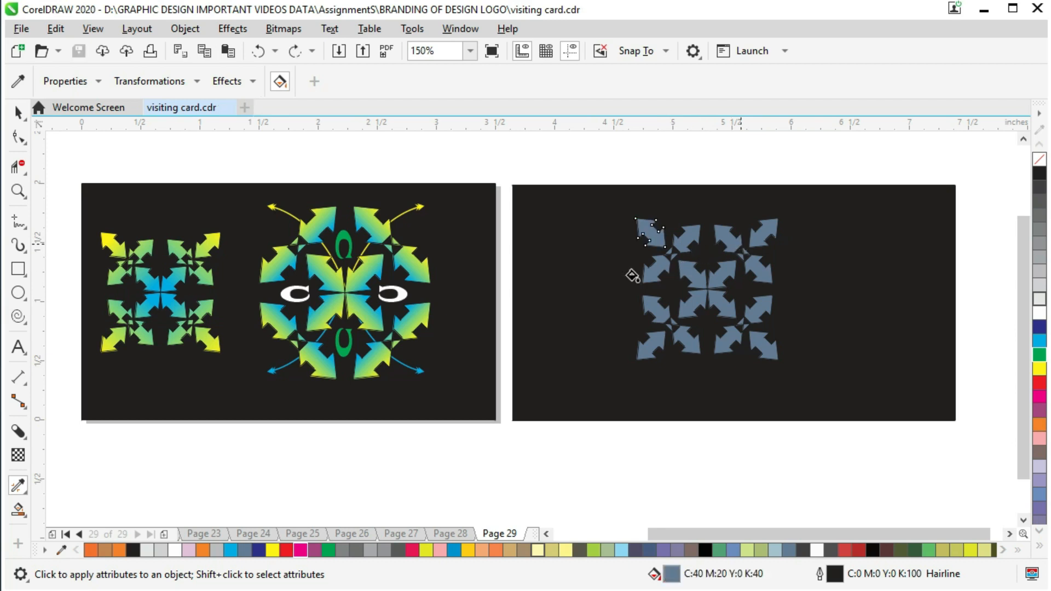
Step: Copy the yellow-blue gradient from the large sample logo onto the four diagonal double arrows around the grey motif's centre
left_click(17, 81)
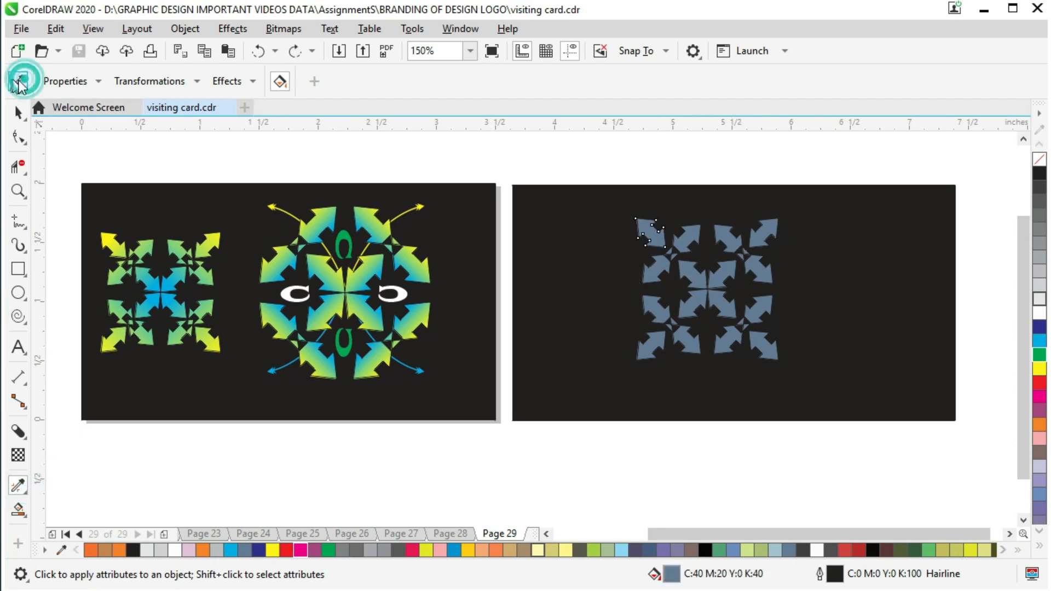
left_click(319, 227)
left_click(682, 252)
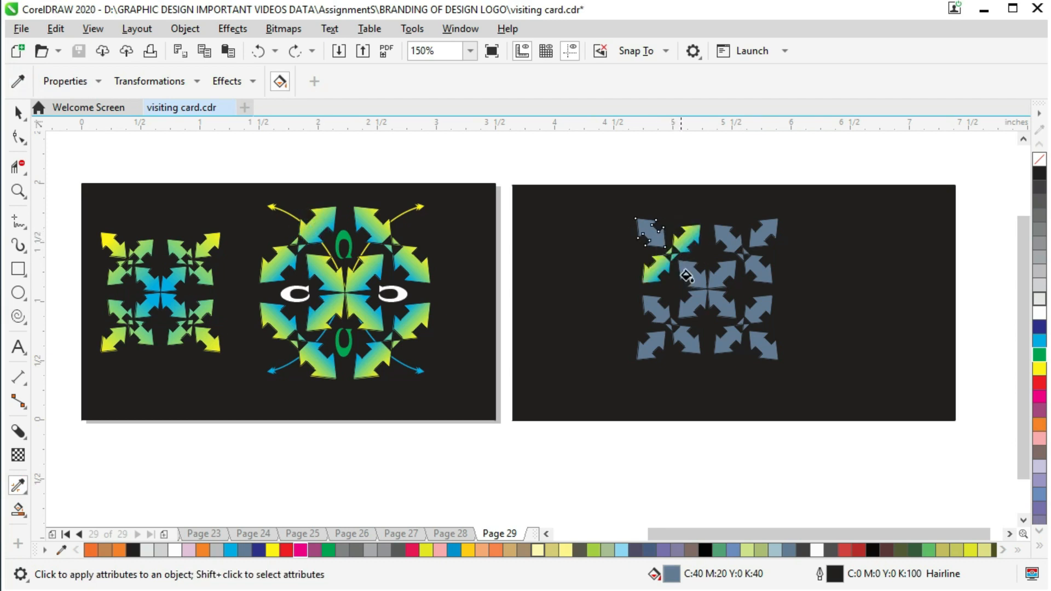
left_click(734, 243)
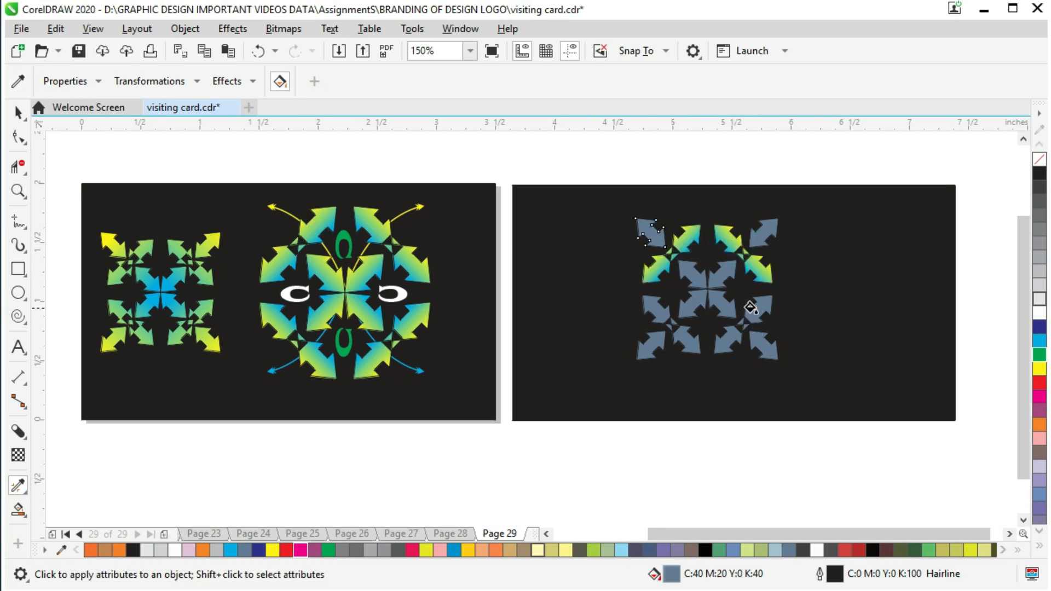
left_click(750, 308)
left_click(664, 314)
Step: Change the blue end of the gradient on the motif's upper-left double arrow to orange from the CMYK Palette, using Interactive Fill
left_click(18, 509)
left_click(21, 113)
left_click(685, 238)
left_click(24, 513)
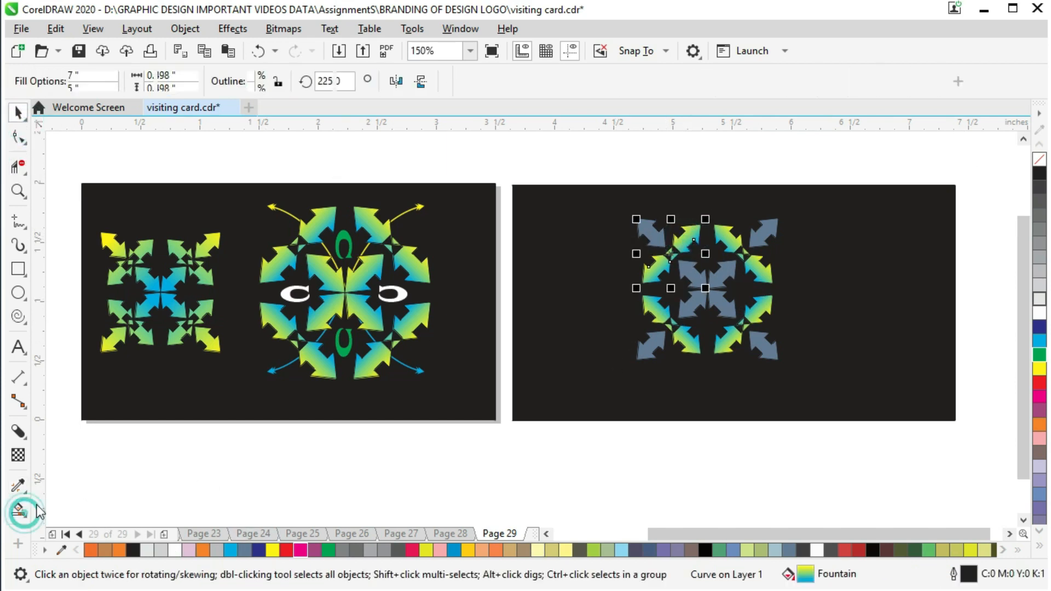
right_click(27, 518)
left_click(26, 518)
left_click(26, 519)
left_click(25, 517)
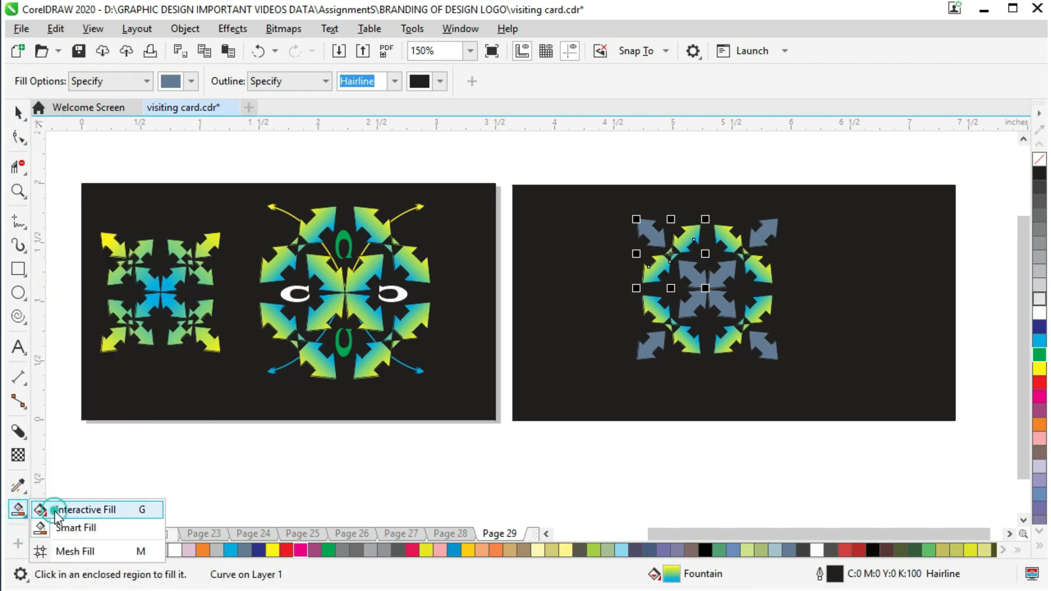
left_click(58, 512)
left_click(677, 261)
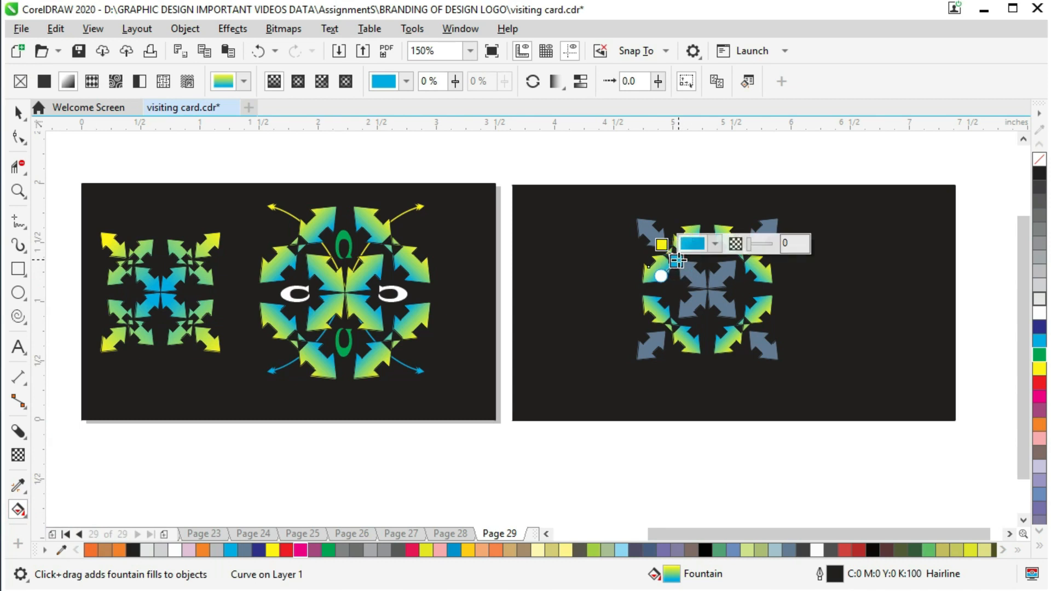
left_click(716, 244)
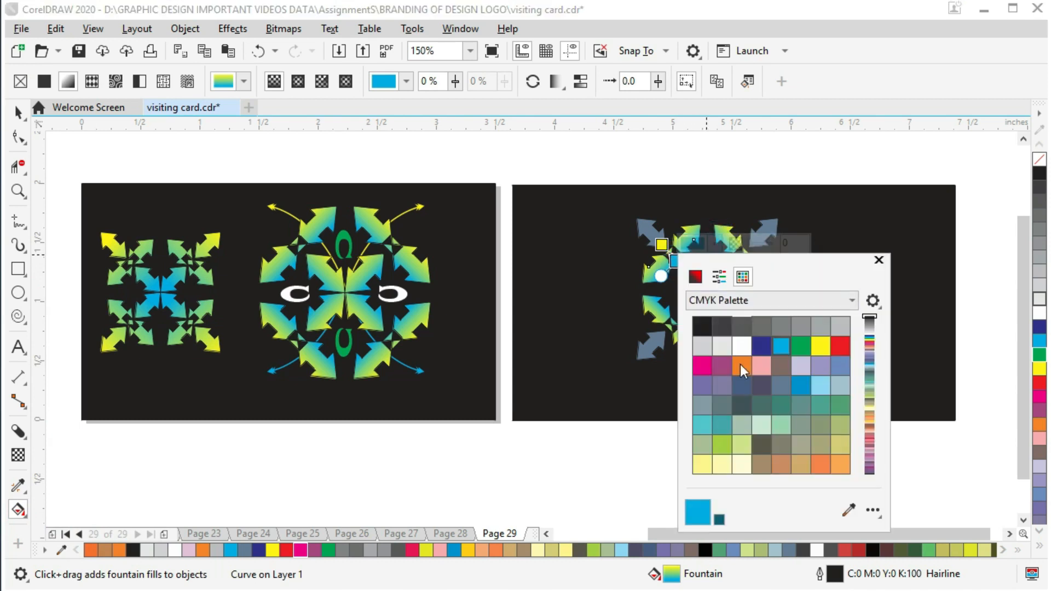
left_click(741, 365)
left_click(558, 147)
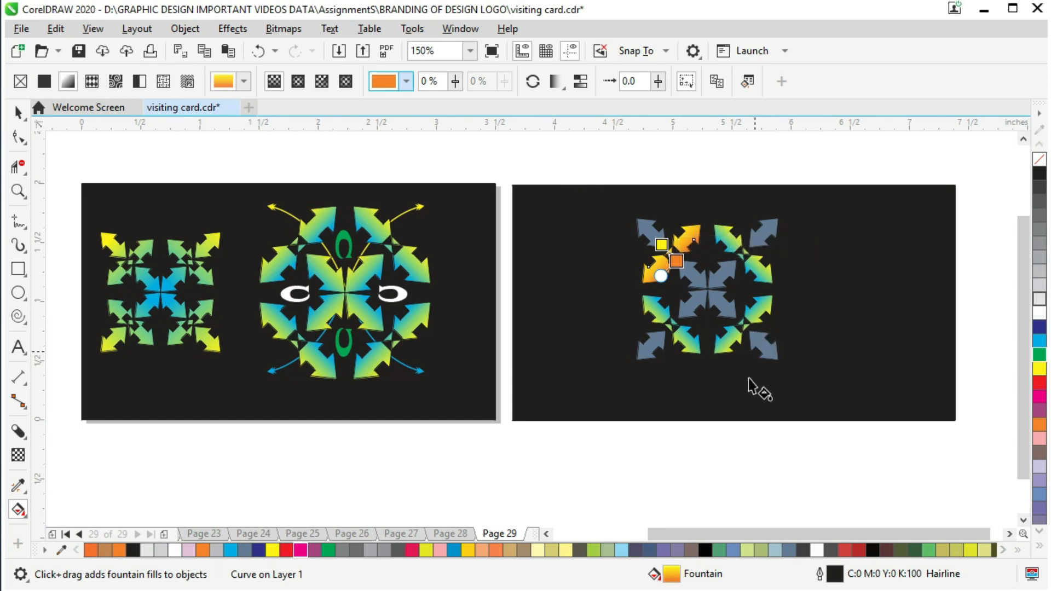
left_click(732, 451)
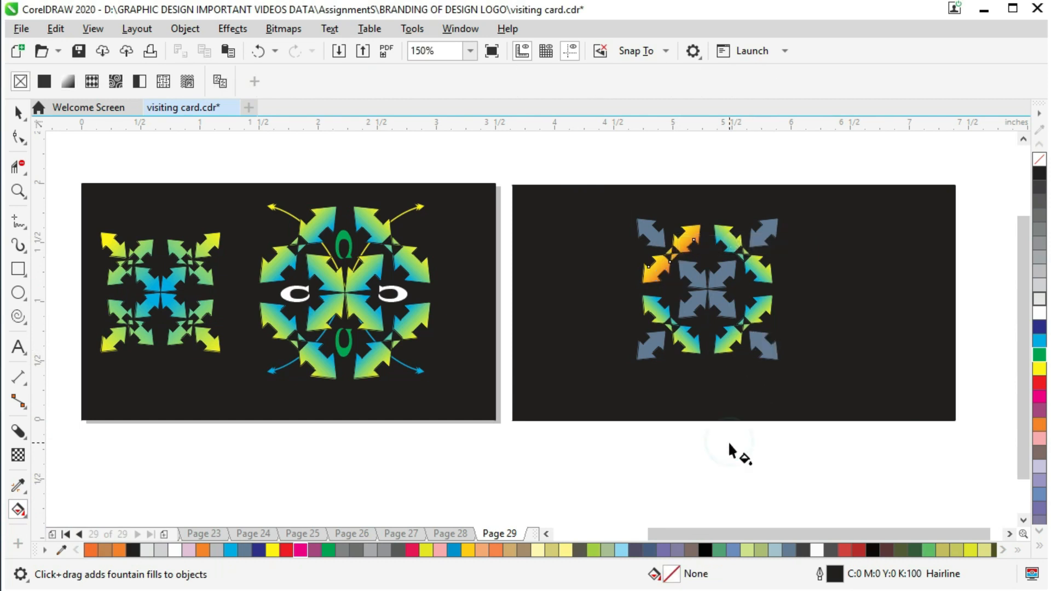
Step: Copy the yellow-orange gradient from the upper-left double arrow onto the other three double arrows and the four centre arrows
left_click(20, 487)
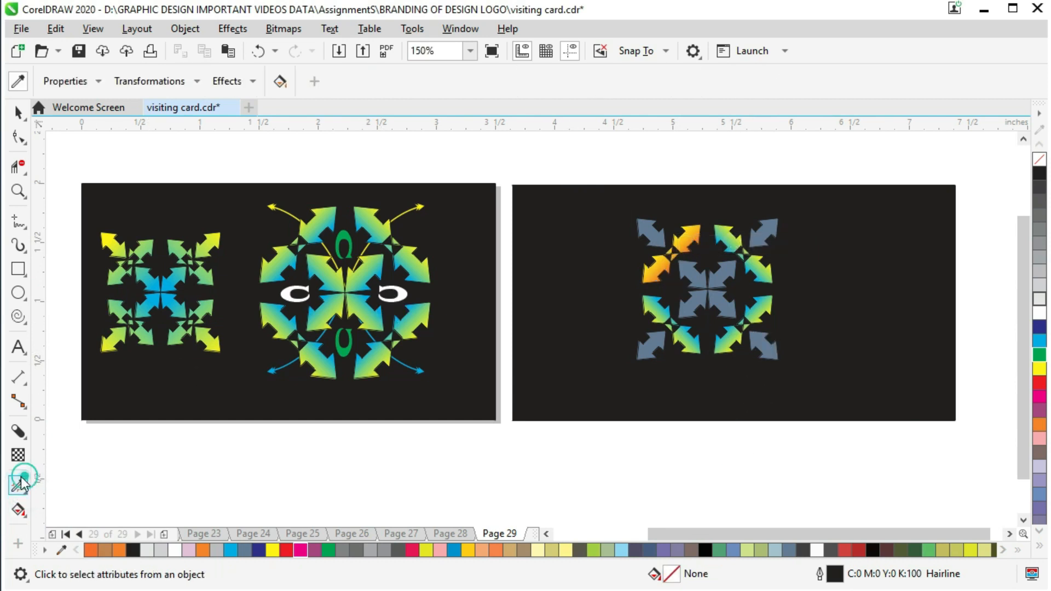
left_click(685, 238)
left_click(733, 238)
left_click(760, 306)
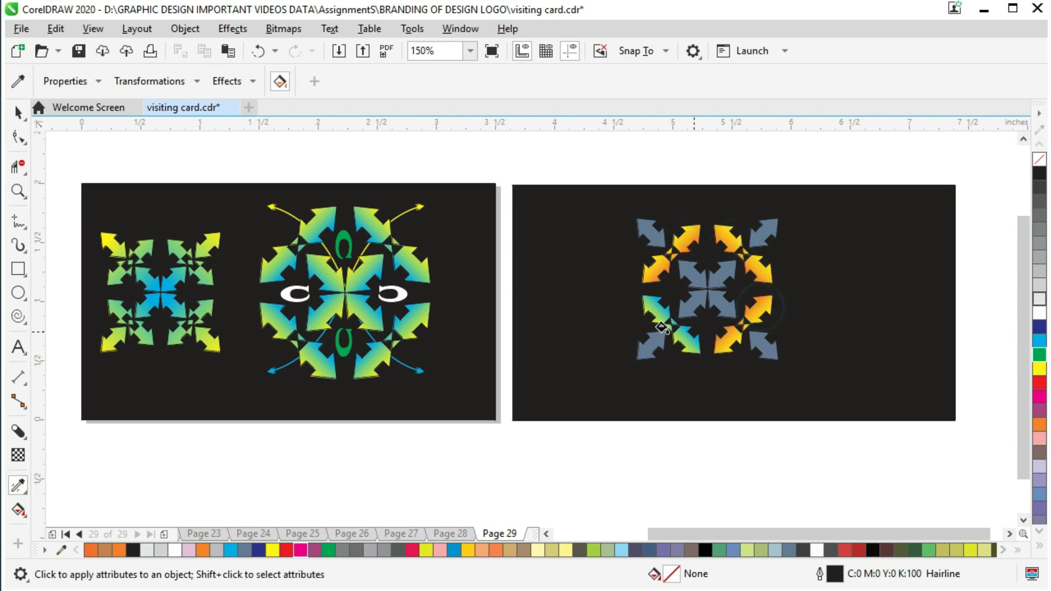
left_click(648, 314)
left_click(700, 274)
left_click(721, 274)
left_click(718, 304)
left_click(693, 303)
Step: Move the whole motif to the left part of the card and place a duplicate of it on the right part
left_click(18, 112)
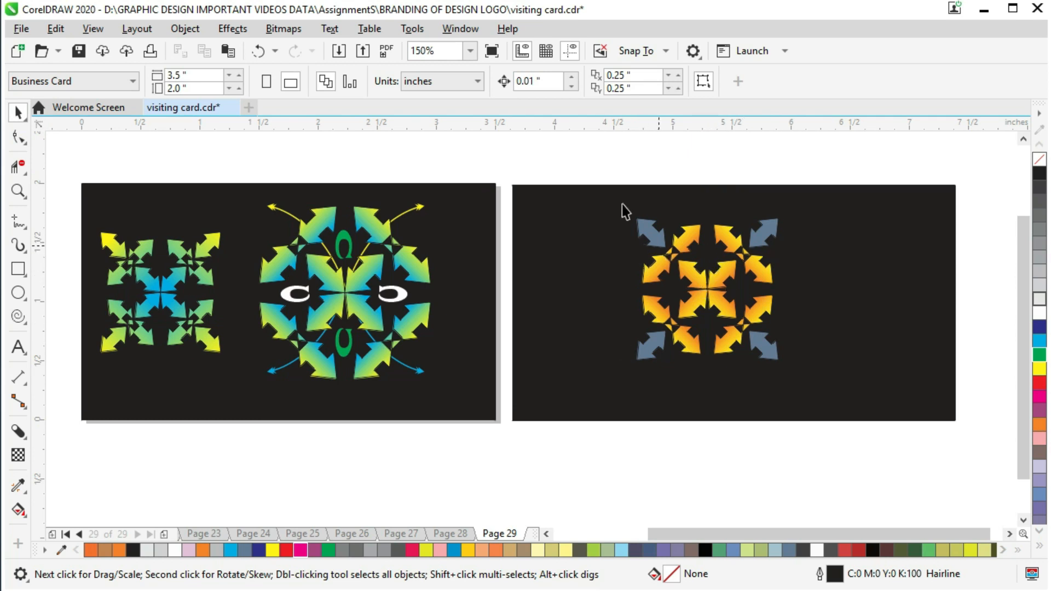
left_click_drag(617, 174, 819, 382)
left_click_drag(727, 284, 613, 281)
left_click_drag(494, 166, 700, 383)
left_click_drag(608, 277, 802, 291)
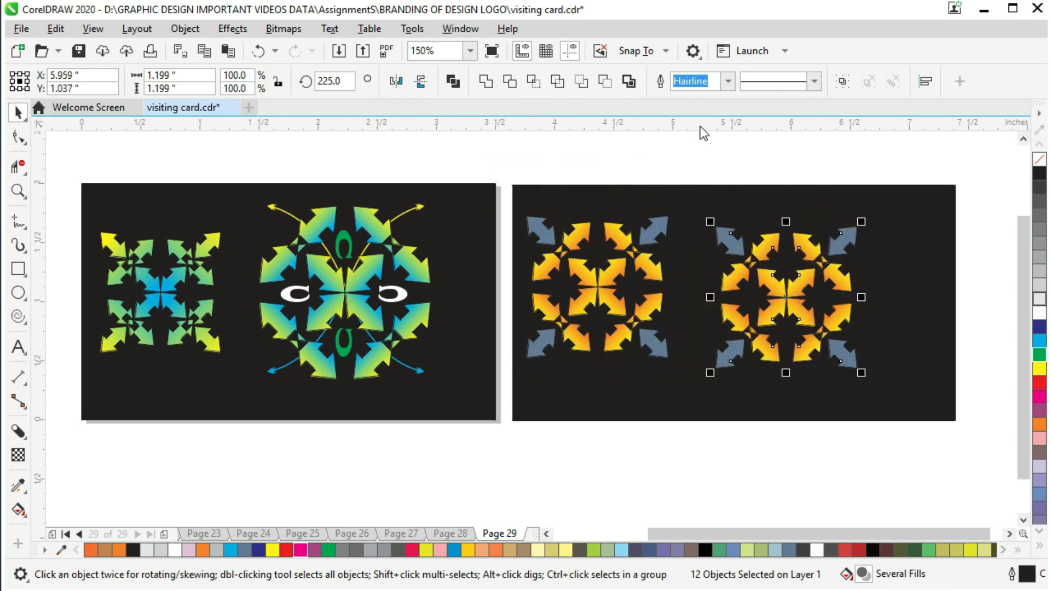
left_click(700, 137)
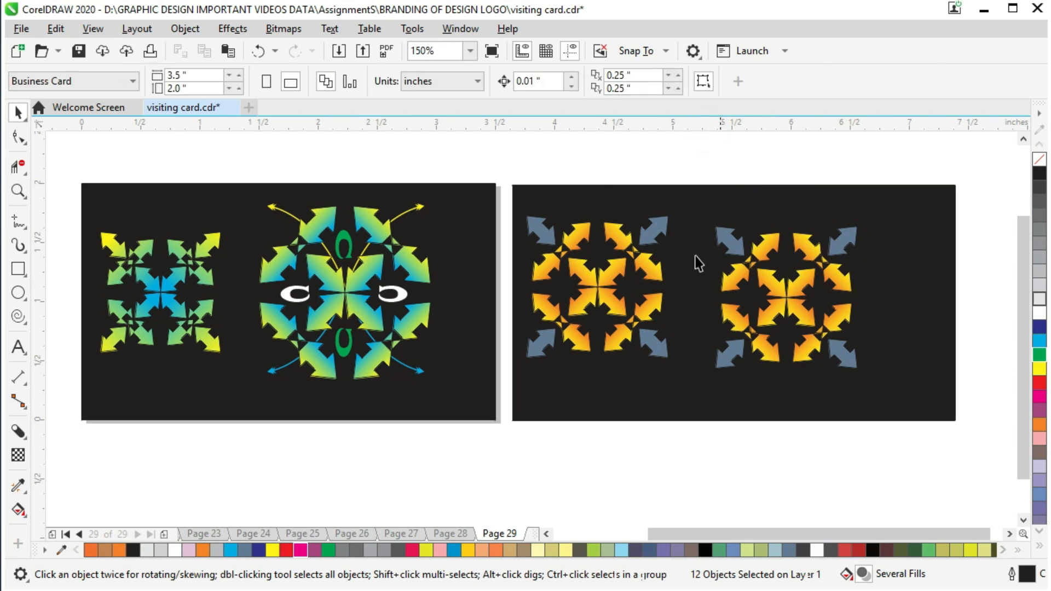
Step: Copy the yellow-orange gradient onto the four grey corner arrows of the left motif with the Attributes Eyedropper
left_click(22, 483)
left_click(573, 237)
left_click(540, 230)
left_click(652, 230)
left_click(652, 344)
left_click(550, 342)
left_click(18, 112)
left_click(112, 246)
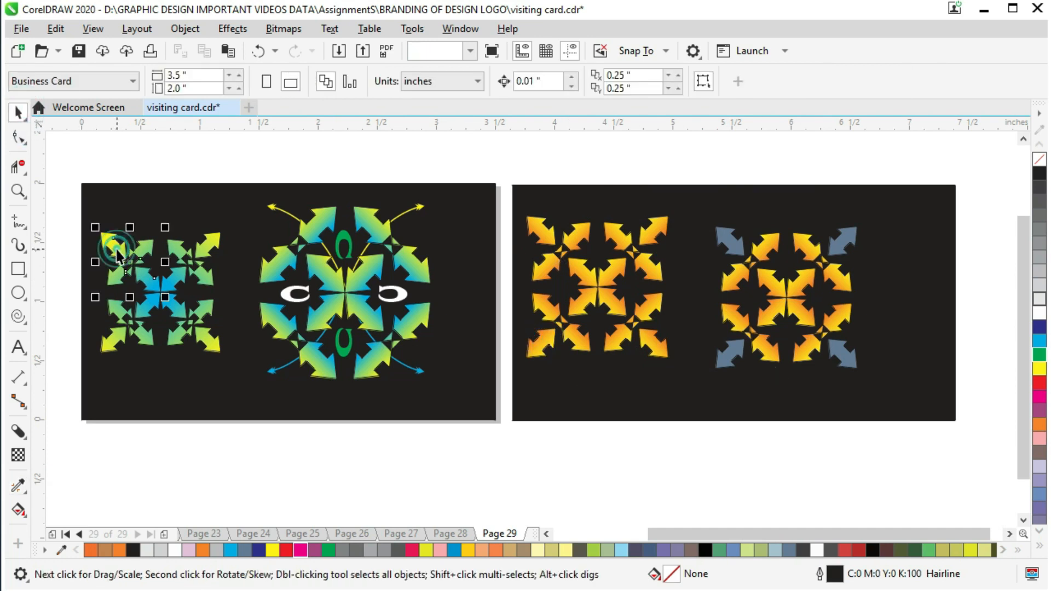
left_click(527, 260)
left_click(756, 167)
left_click(844, 241)
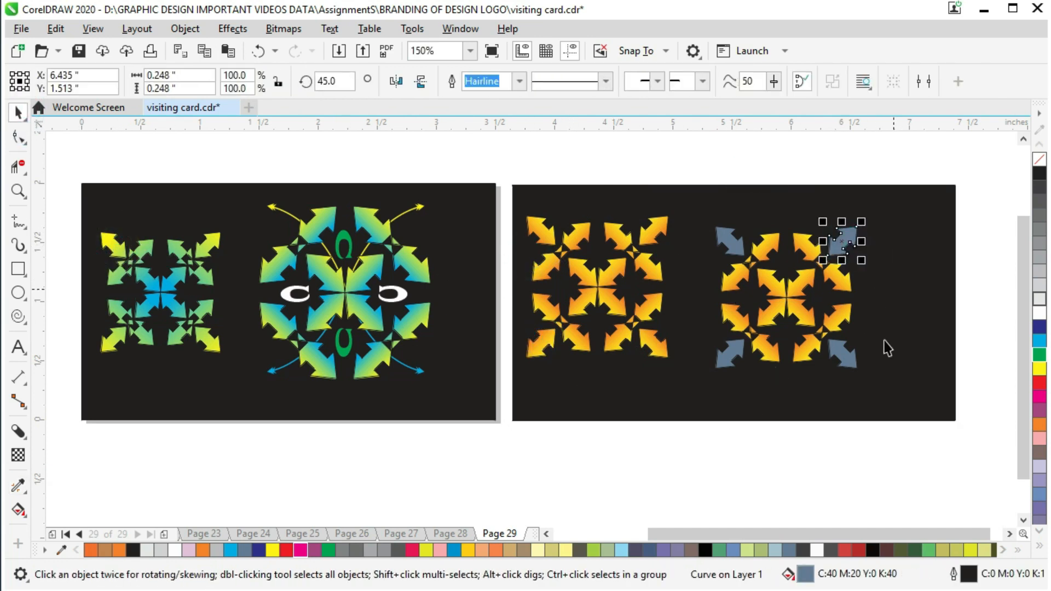
left_click(895, 447)
Step: Delete the four grey corner arrows of the right motif and save the file
left_click(844, 238)
key("Delete")
left_click(721, 240)
key("Delete")
left_click(849, 355)
key("Delete")
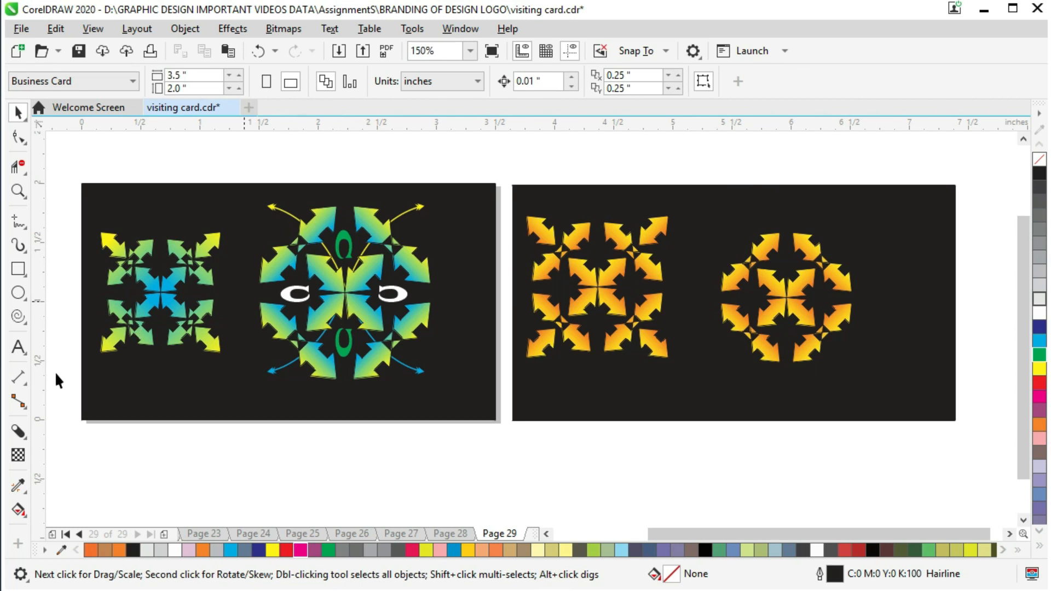
key("ctrl+s")
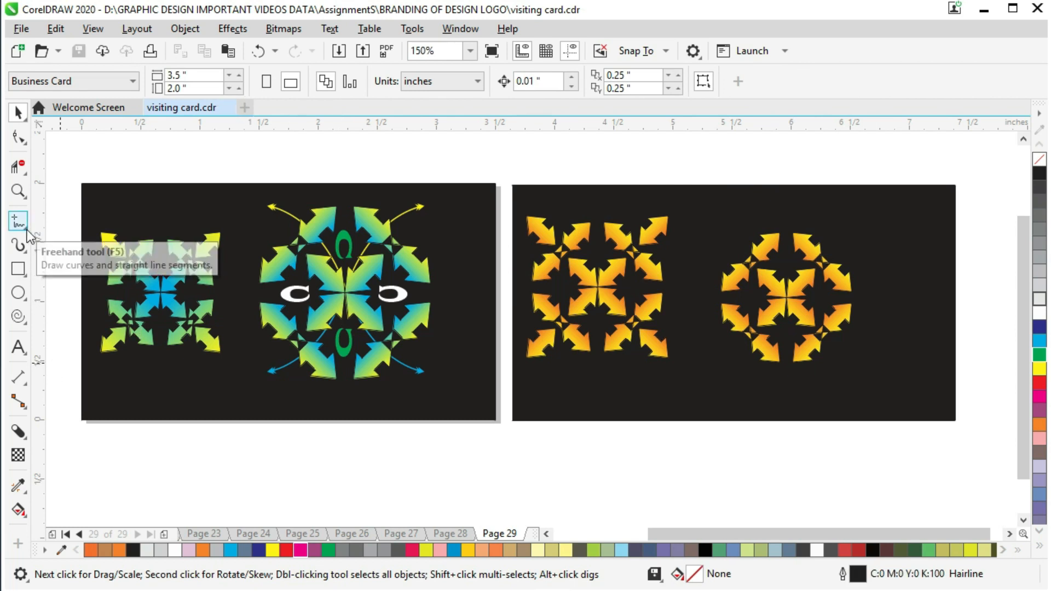
Step: Draw an open arc of about 0.49 by 0.47 inches above the right motif with the Pen tool, rising beyond the card's upper edge
left_click(18, 221)
left_click(77, 276)
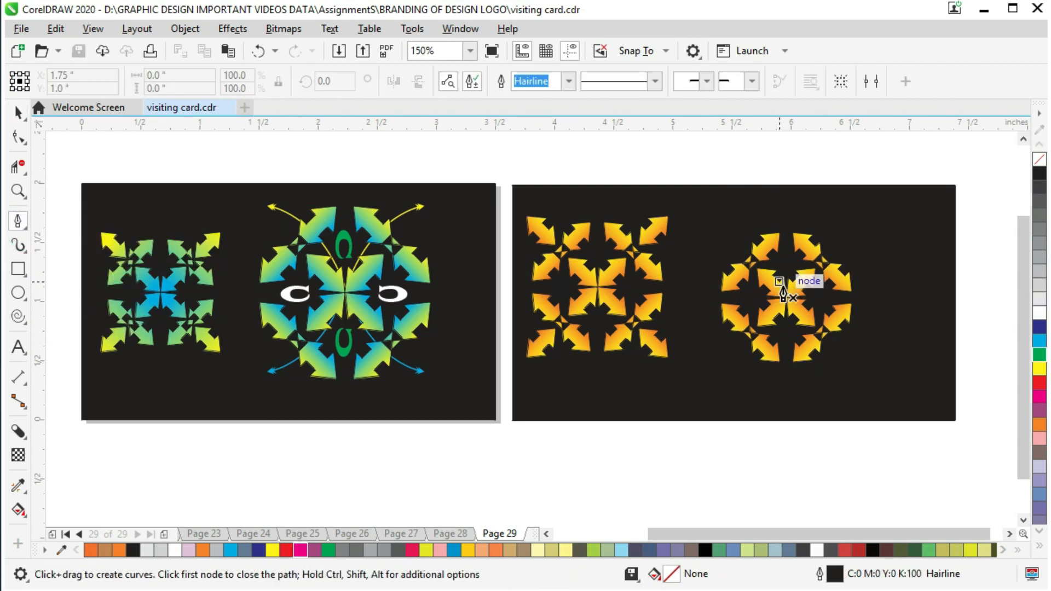
left_click(783, 282)
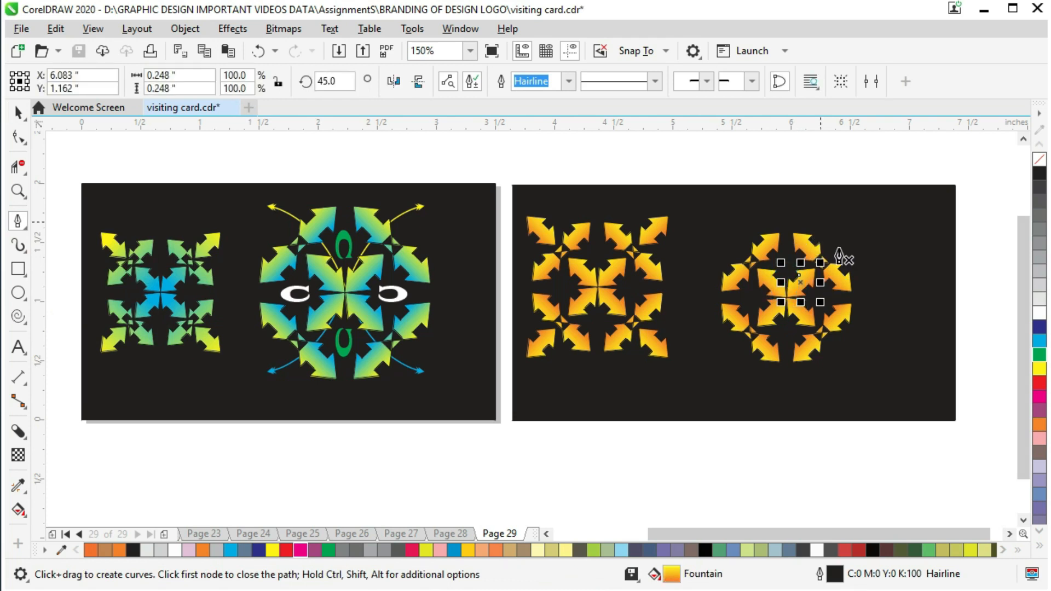
scroll(795, 282, "up", 3)
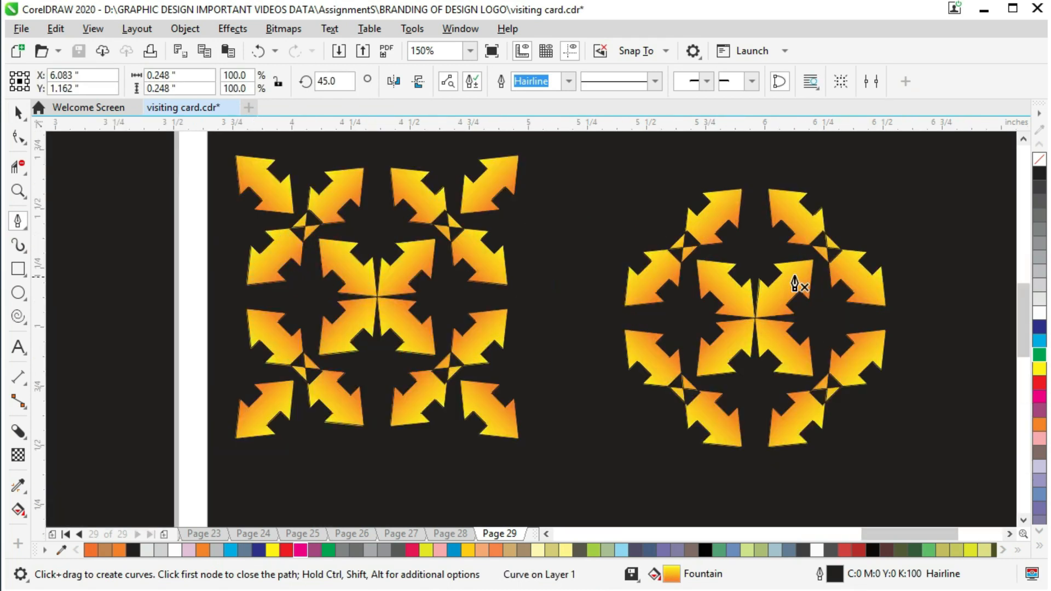
scroll(706, 291, "down", 3)
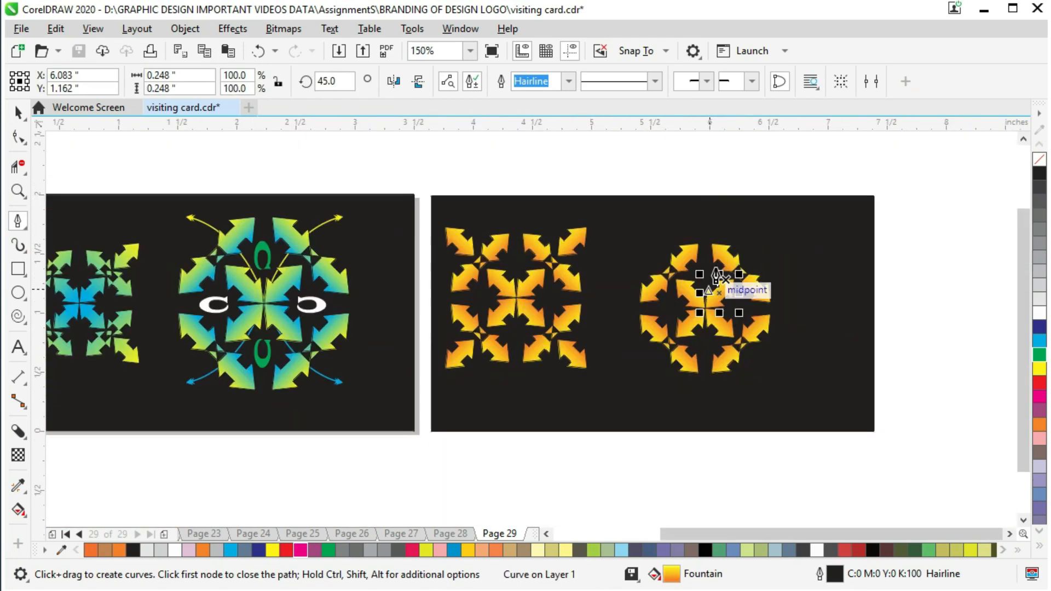
left_click(657, 228)
left_click_drag(714, 174, 769, 169)
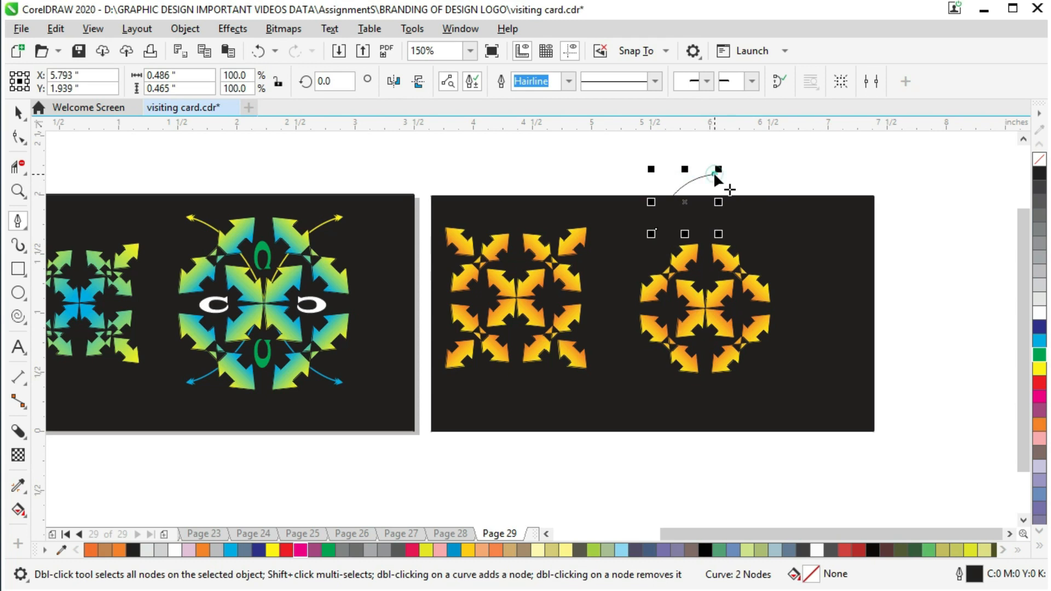
Step: Add an arrowhead to the start of the arc and finish the curve
left_click(706, 82)
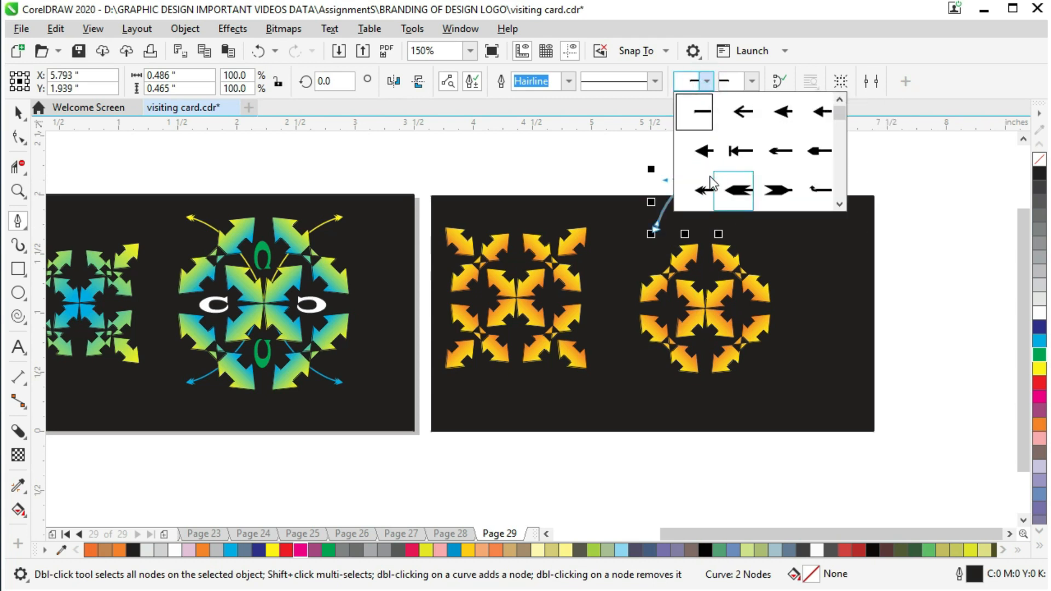
left_click(722, 190)
left_click(789, 154)
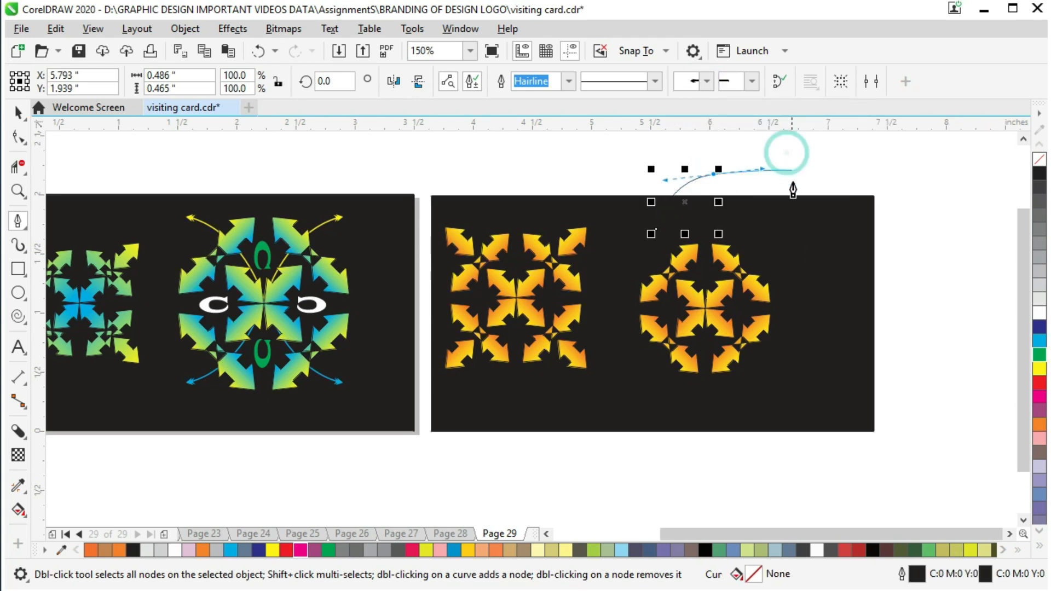
left_click(715, 175)
key("space")
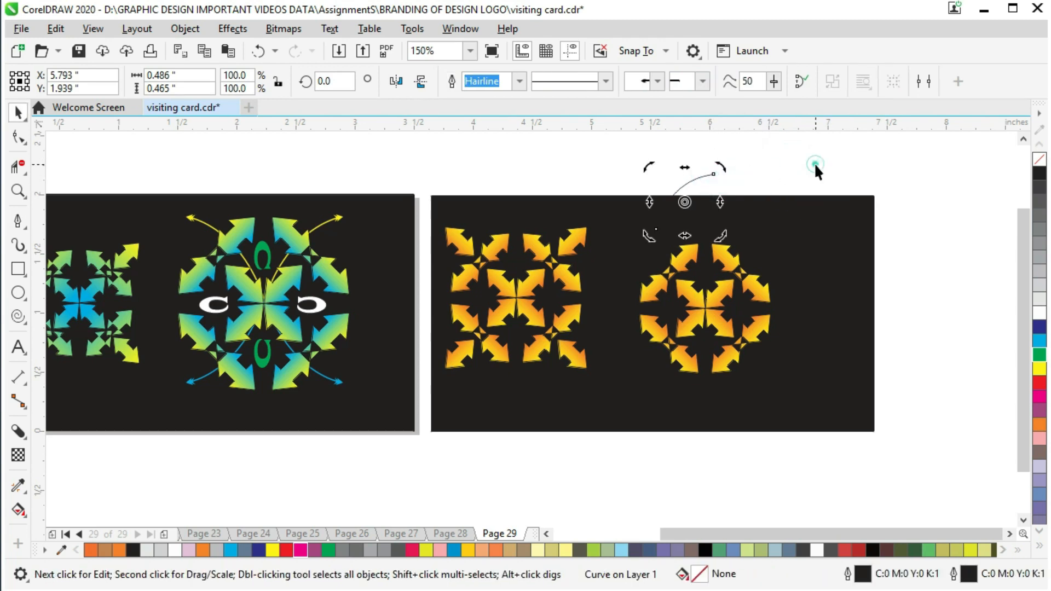
left_click(814, 163)
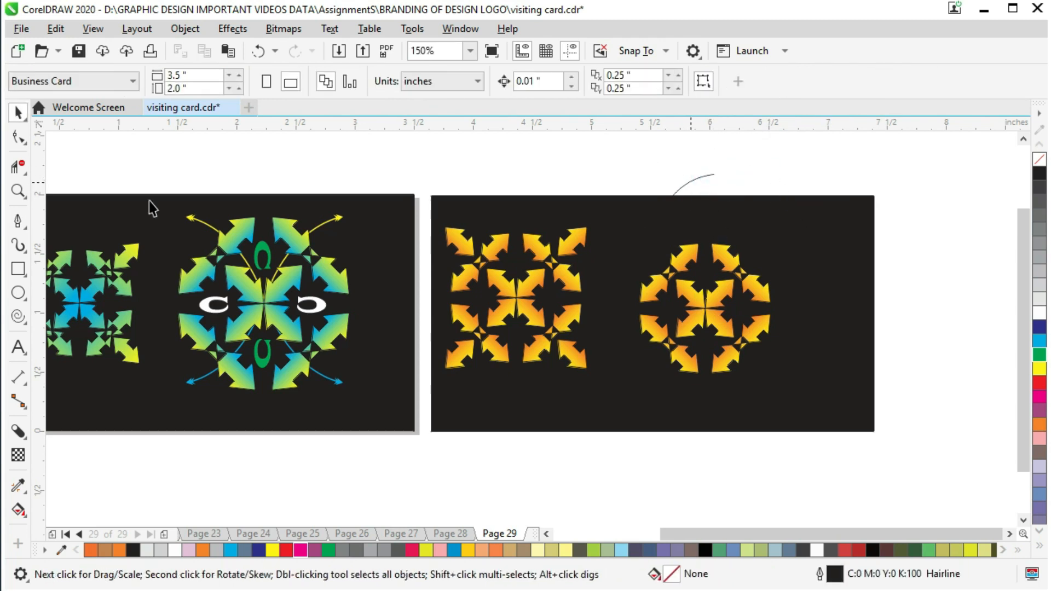
Step: Move the arc onto the card between the two motifs and set its fill and outline to yellow (C:0 M:0 Y:100 K:0)
left_click(694, 175)
left_click_drag(691, 173, 650, 214)
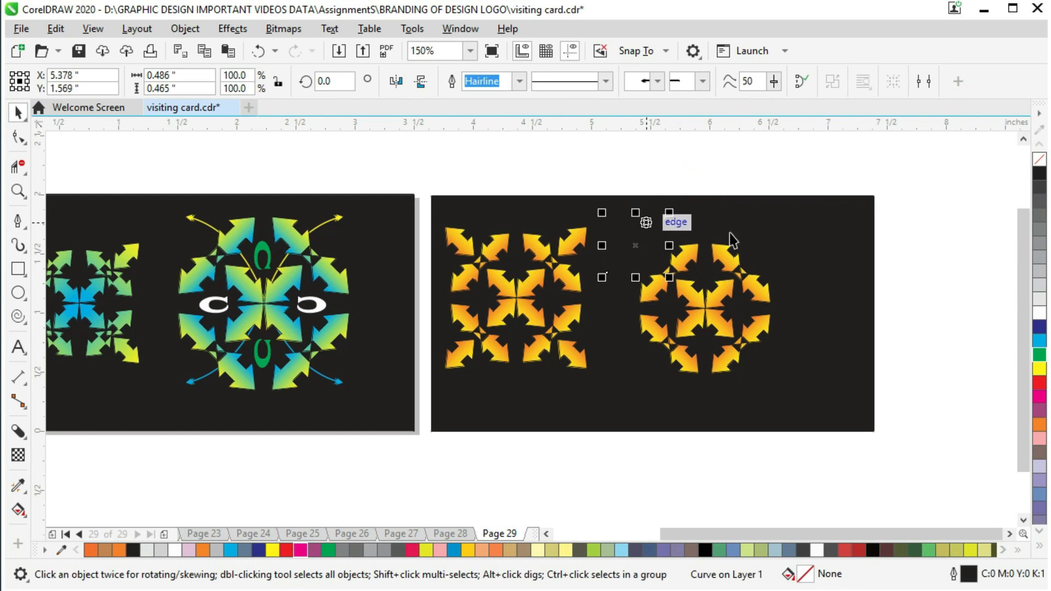
left_click(1039, 369)
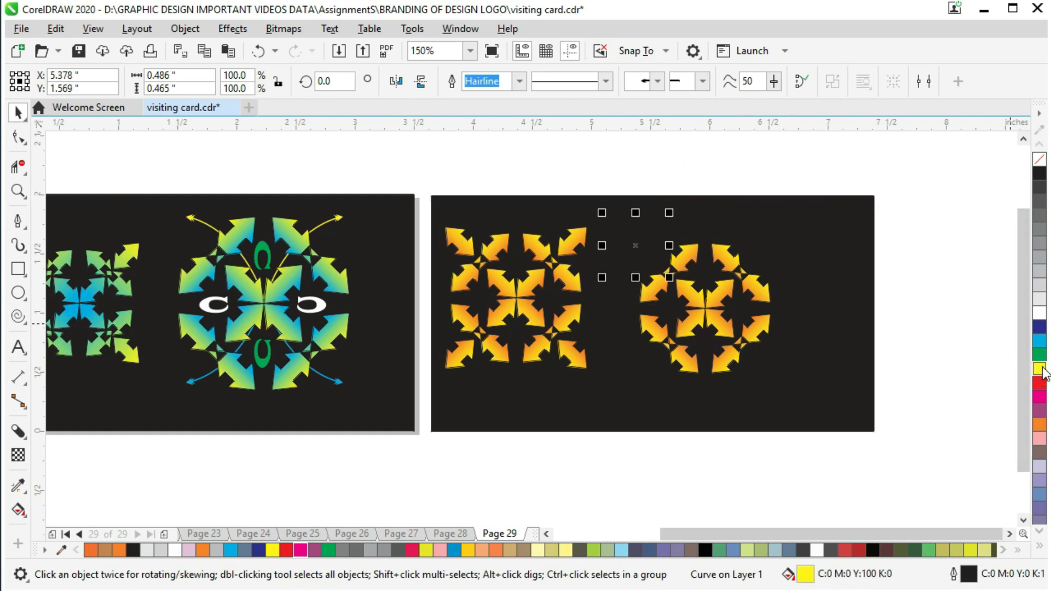
right_click(1043, 368)
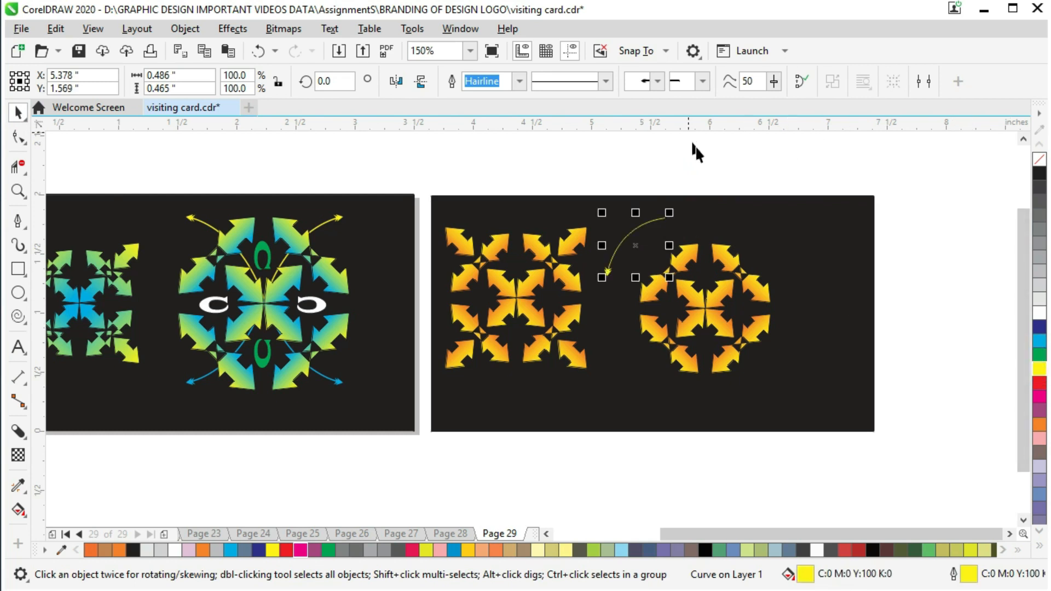
Step: Undo the arc's arrowhead, yellow colouring and move onto the card
left_click(656, 83)
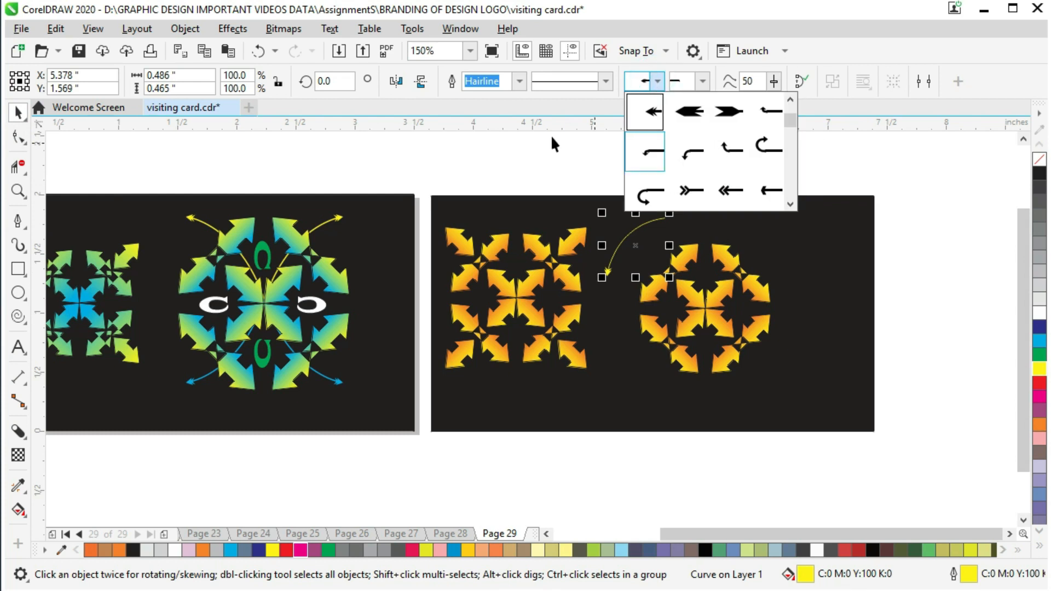
left_click(579, 161)
key("ctrl+z")
key("ctrl+z")
key("ctrl+z")
key("ctrl+shift+z")
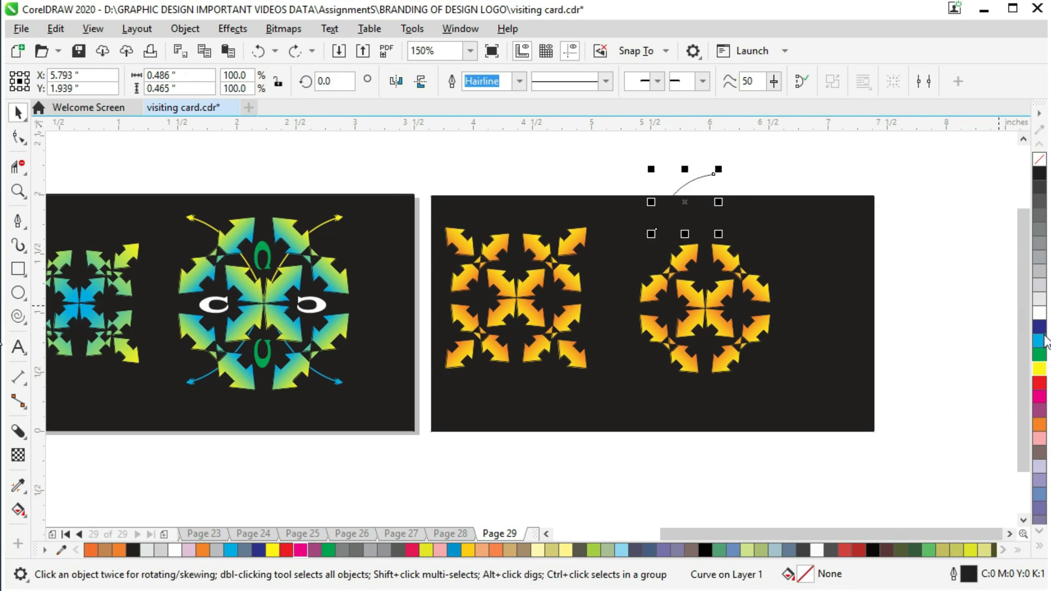
Step: Set the arc's outline to yellow (C:0 M:0 Y:100) and move it onto the card between the two motifs
right_click(1040, 369)
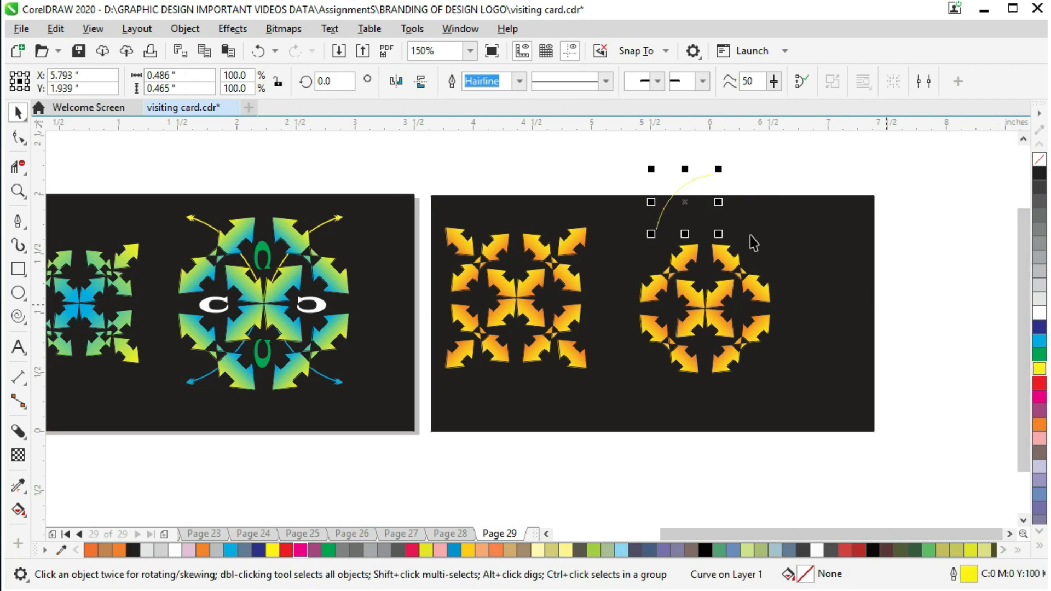
left_click_drag(680, 191, 635, 235)
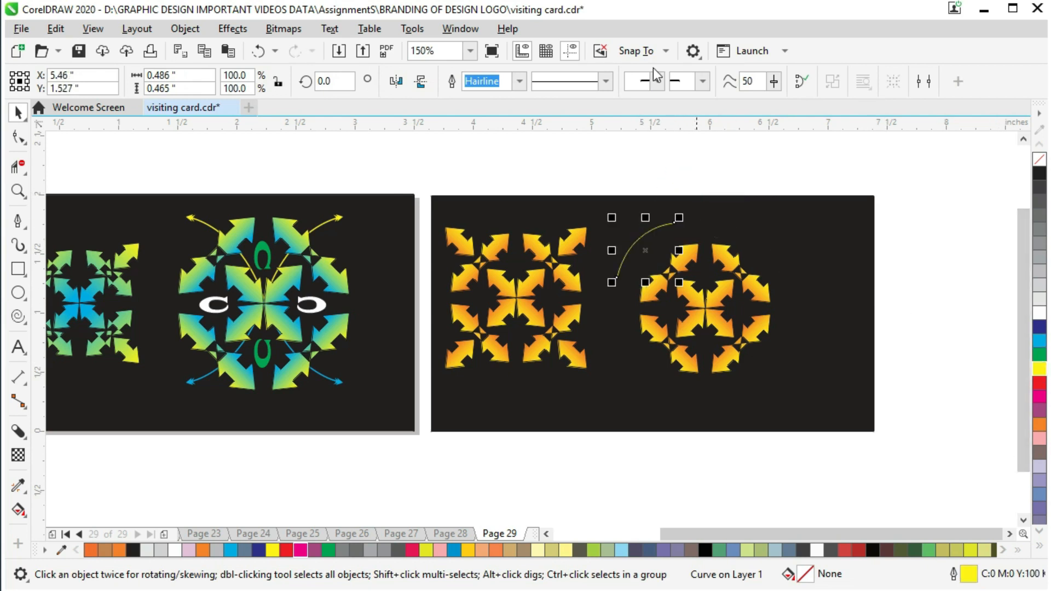
Step: Add an arrowhead to the arc's upper end and enlarge the arc to about 0.63 by 0.73 inches
left_click(703, 81)
left_click(681, 191)
left_click(778, 456)
left_click_drag(637, 261, 636, 254)
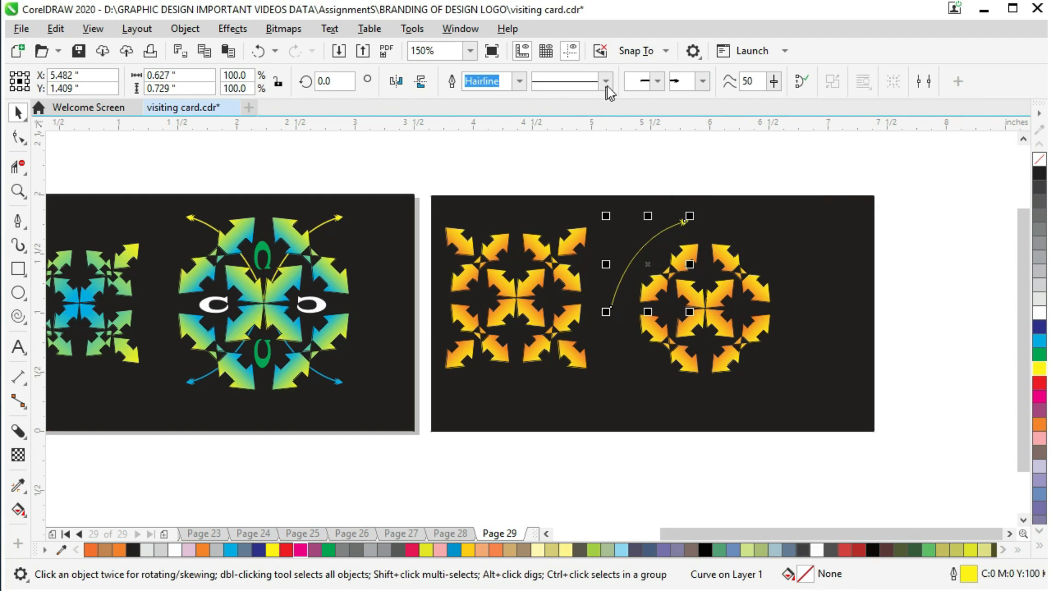
Step: Set the arc's outline width to 0.75 pt and move it to the free area right of the right motif
left_click(519, 81)
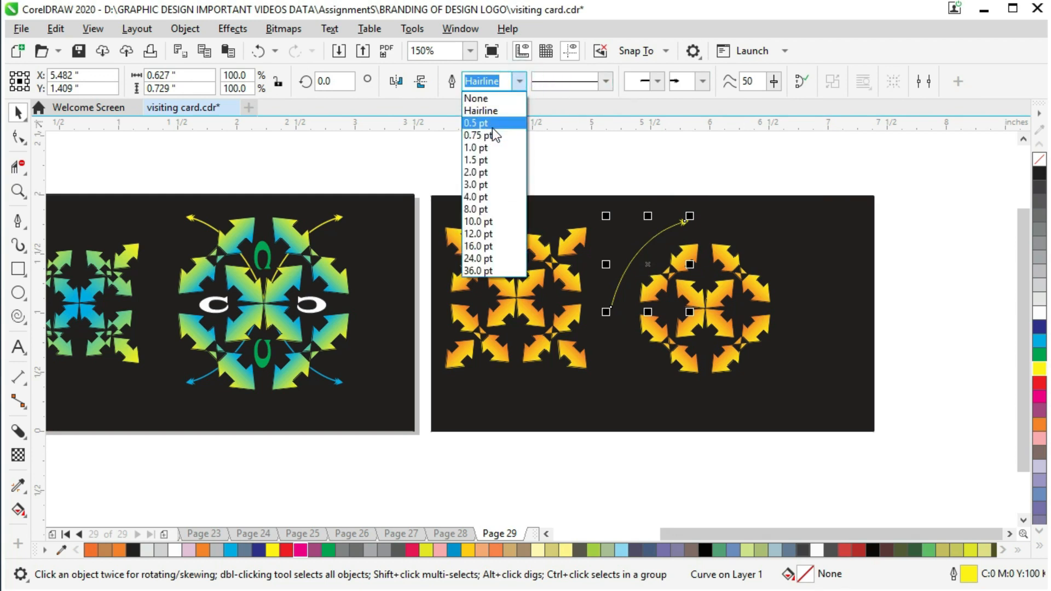
left_click(492, 128)
left_click(520, 81)
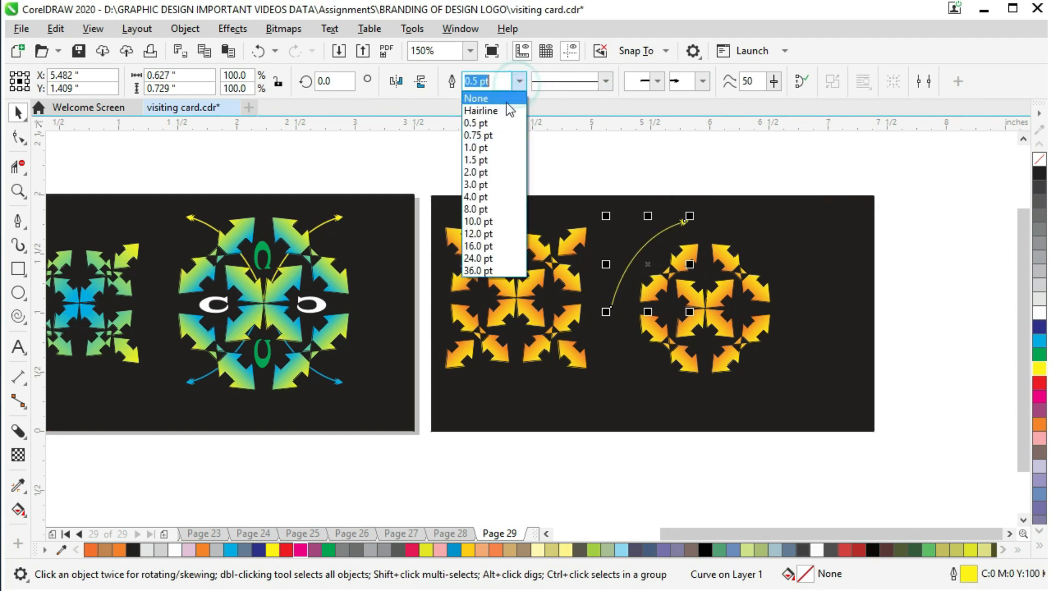
left_click(503, 130)
left_click(735, 165)
left_click_drag(665, 229, 832, 266)
Step: Mirror a copy of the yellow arc vertically downward so both arcs meet at their plain ends
left_click_drag(813, 216, 818, 342)
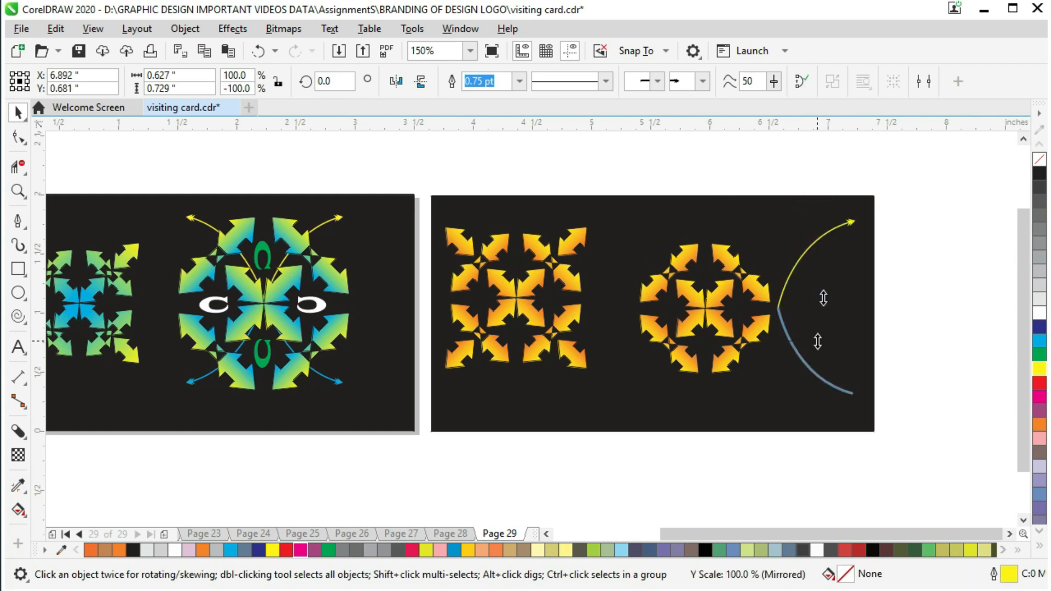
key("Escape")
left_click_drag(814, 216, 823, 343)
right_click(824, 343)
Step: Mirror a copy of both arcs horizontally to the left to form four arcs meeting at one point
left_click(803, 253, "shift")
left_click(802, 356, "shift")
left_click(814, 371, "shift")
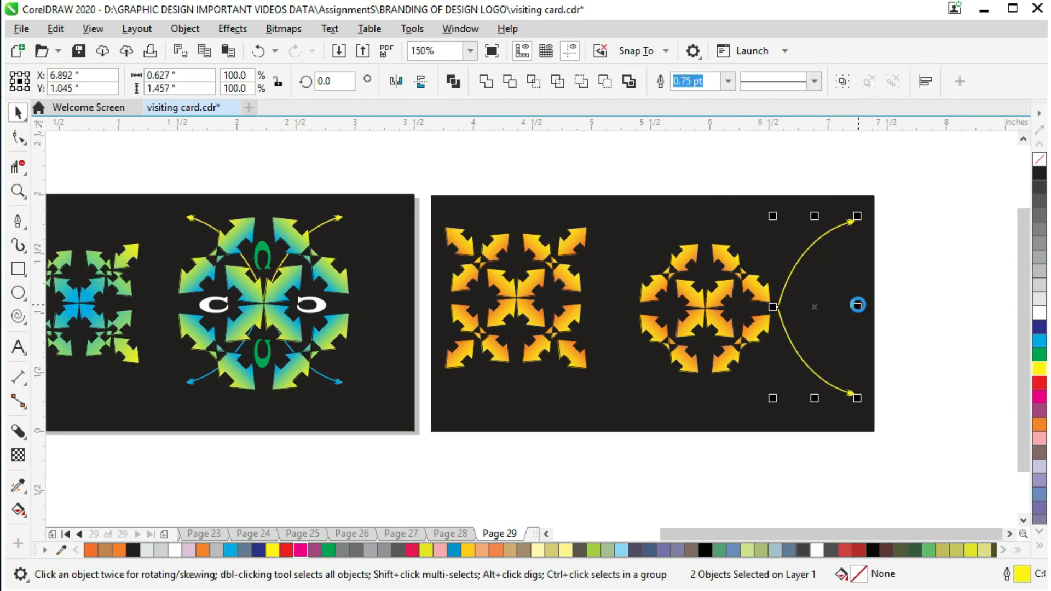
left_click_drag(855, 308, 695, 306)
right_click(695, 306)
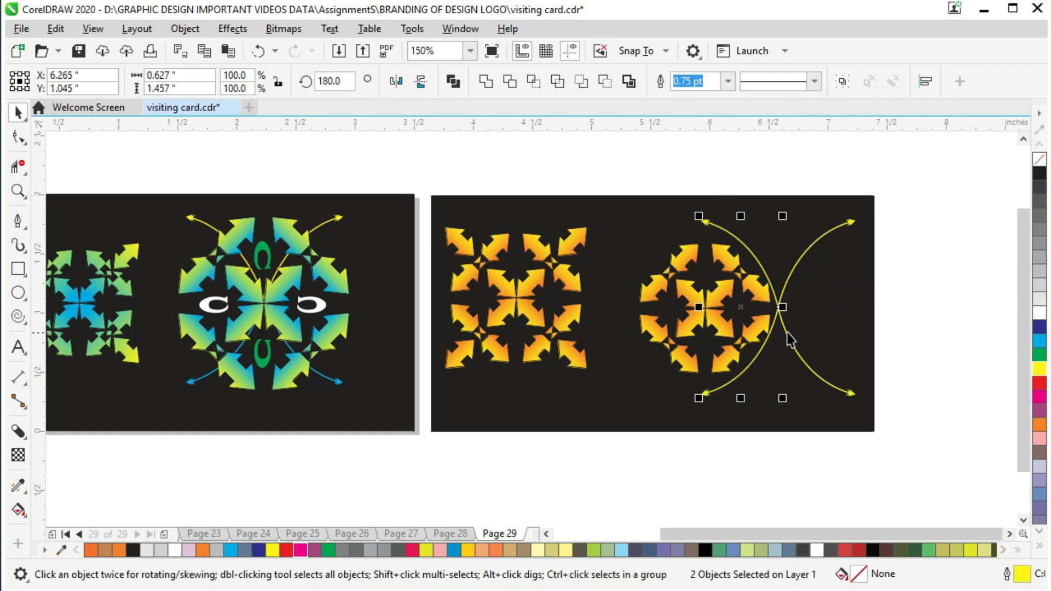
Step: Recolour the outlines of the two lower arcs cyan (C:100 M:0 Y:0 K:0)
left_click(920, 311)
left_click(833, 387)
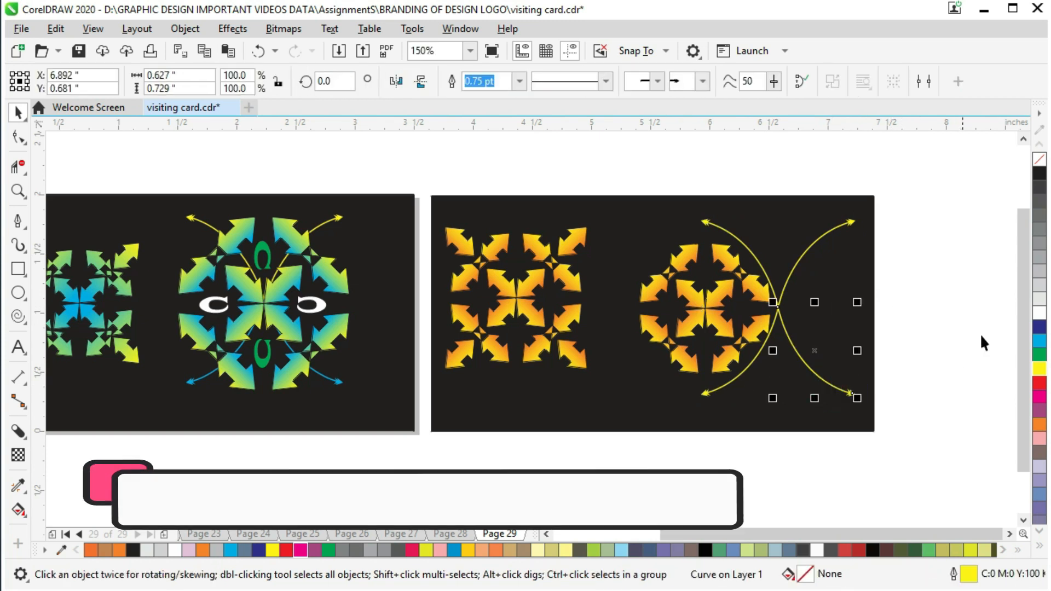
left_click(1040, 341)
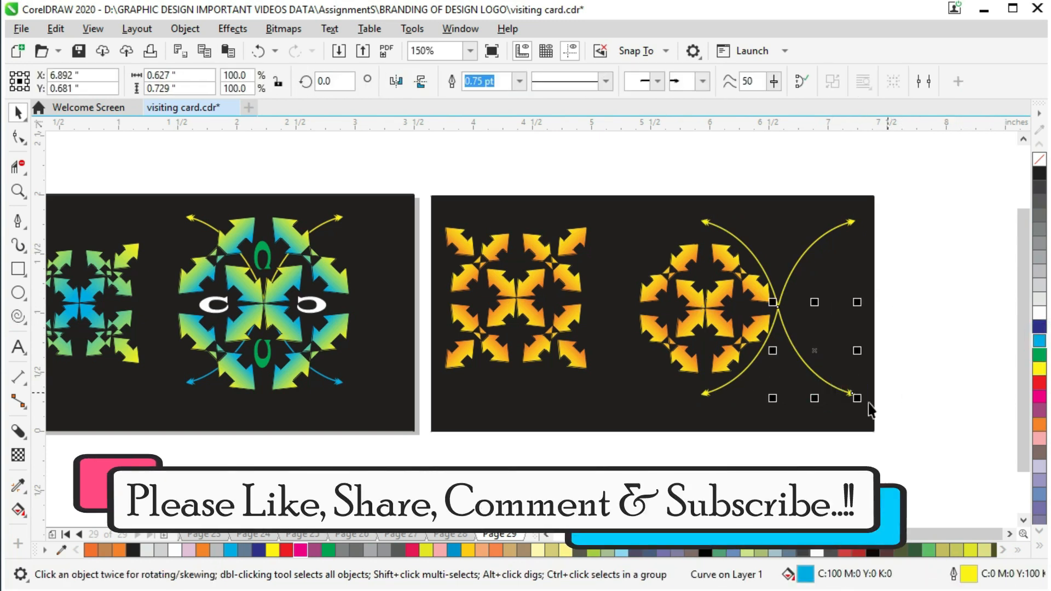
right_click(1043, 349)
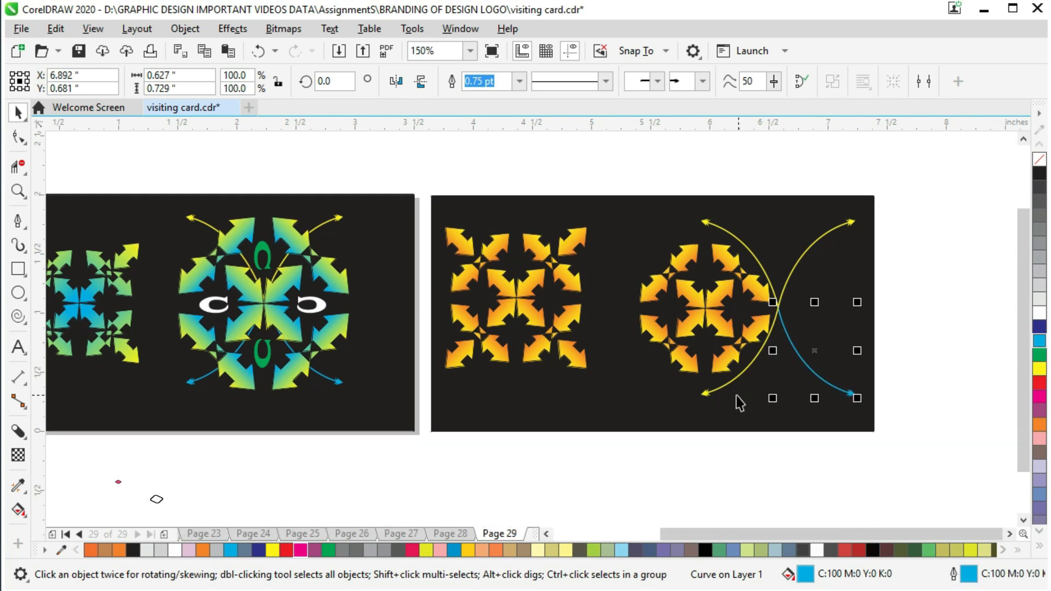
left_click(729, 385)
right_click(1043, 349)
Step: Group the four curved arrows and scale the group down to 73.8%
left_click_drag(643, 171, 883, 438)
left_click(929, 188)
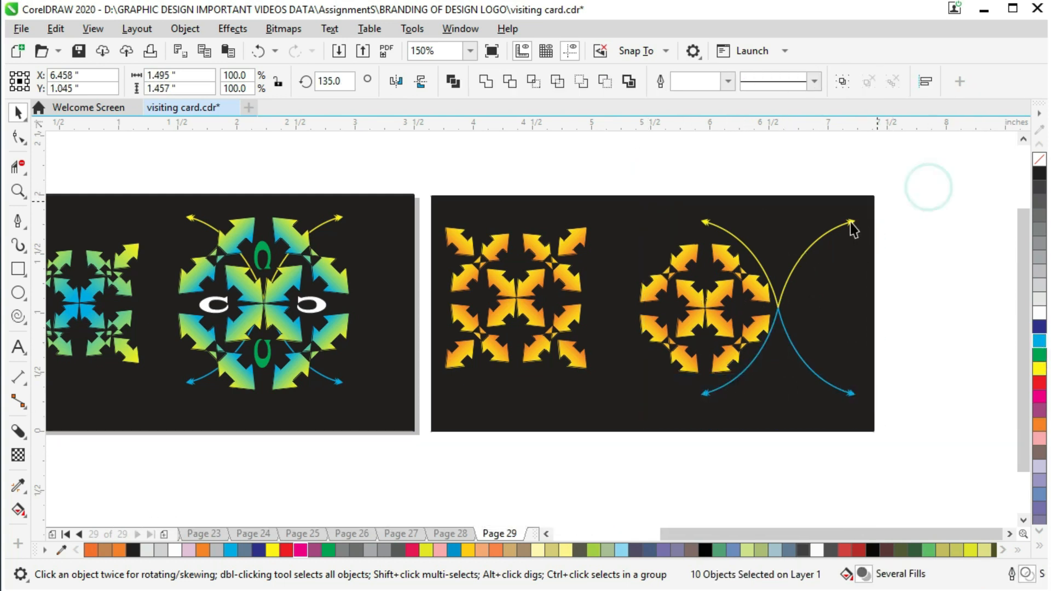
left_click(738, 245)
left_click(811, 239, "shift")
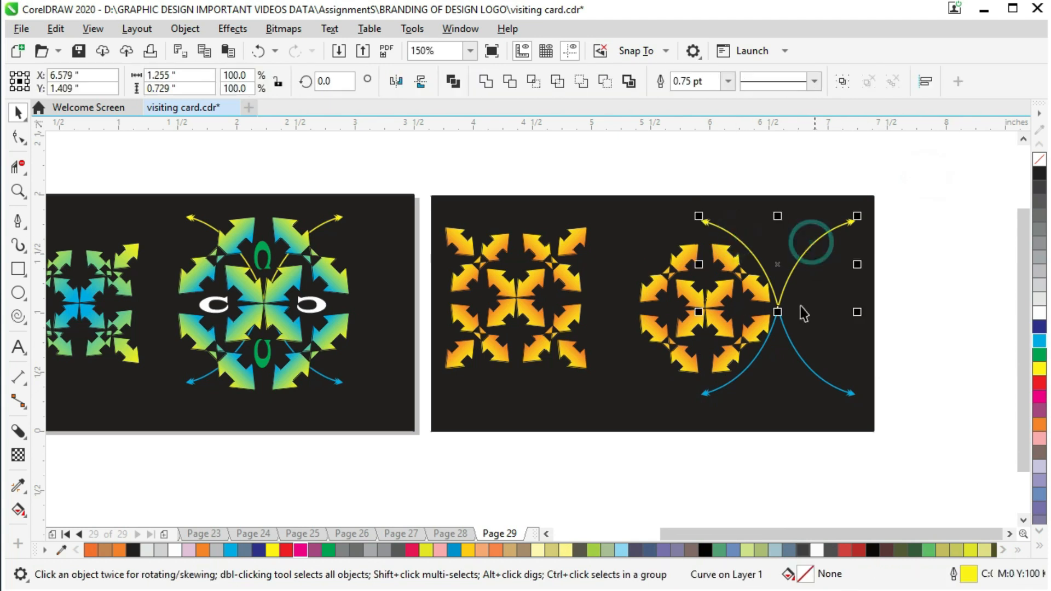
left_click(744, 374, "shift")
left_click(838, 390, "shift")
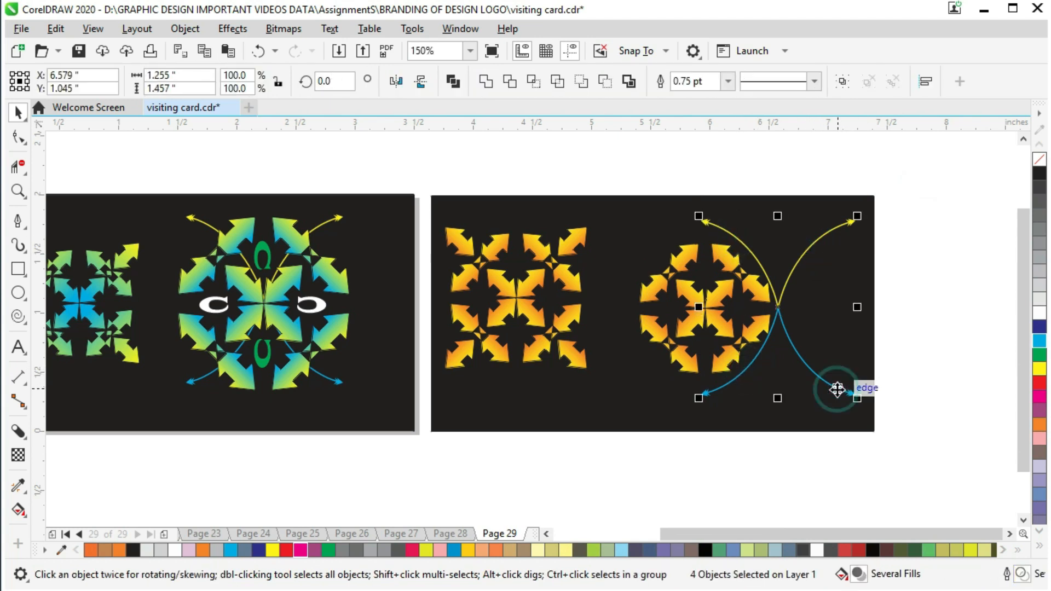
mouse_move(858, 398)
left_mouse_down()
mouse_move(832, 381)
mouse_move(845, 387)
left_mouse_up()
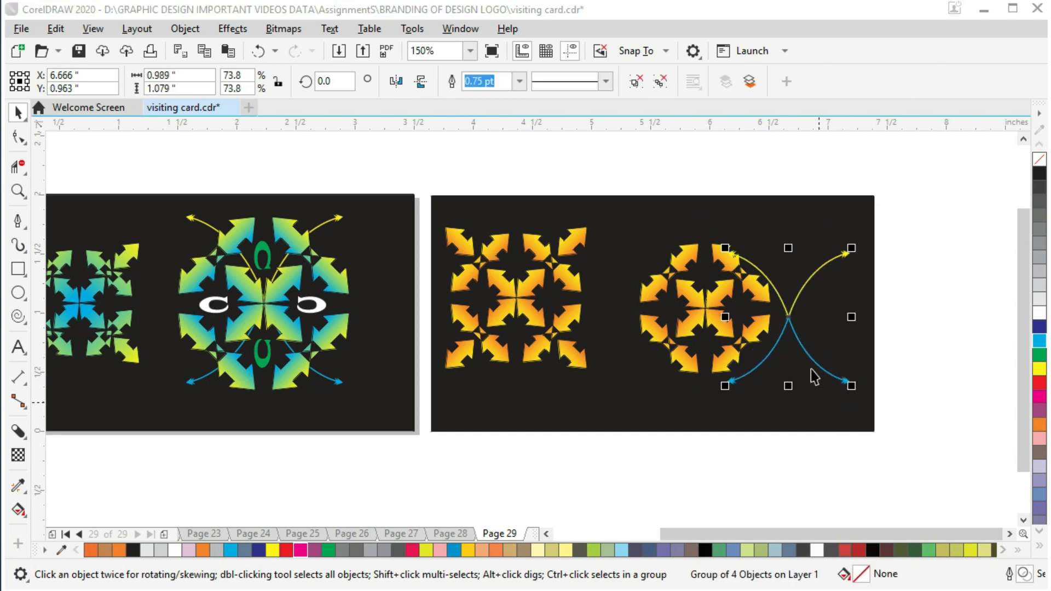
Step: Centre the curved-arrow group on the right motif behind its orange arrows and save the file
left_click(929, 296)
left_click_drag(788, 317, 706, 306)
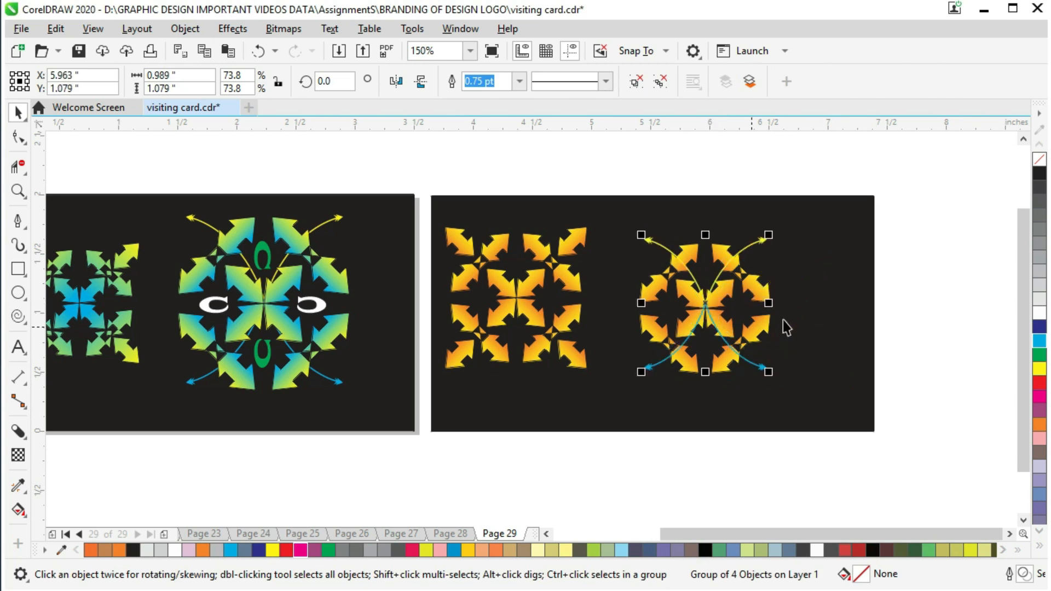
left_click(925, 267)
left_click(750, 246)
key("ctrl+Page_Down")
left_click(918, 323)
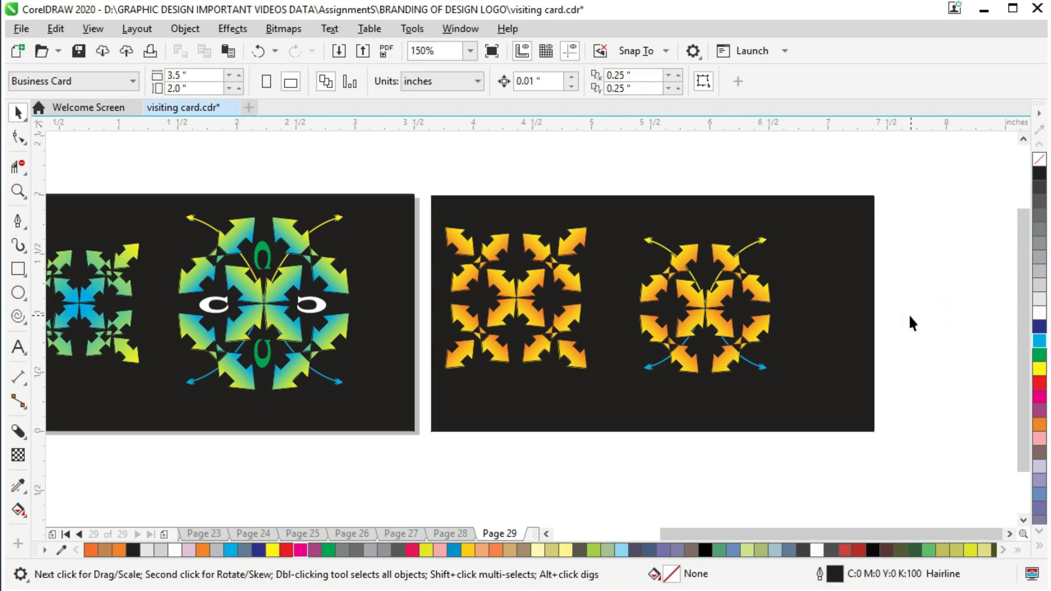
key("ctrl+s")
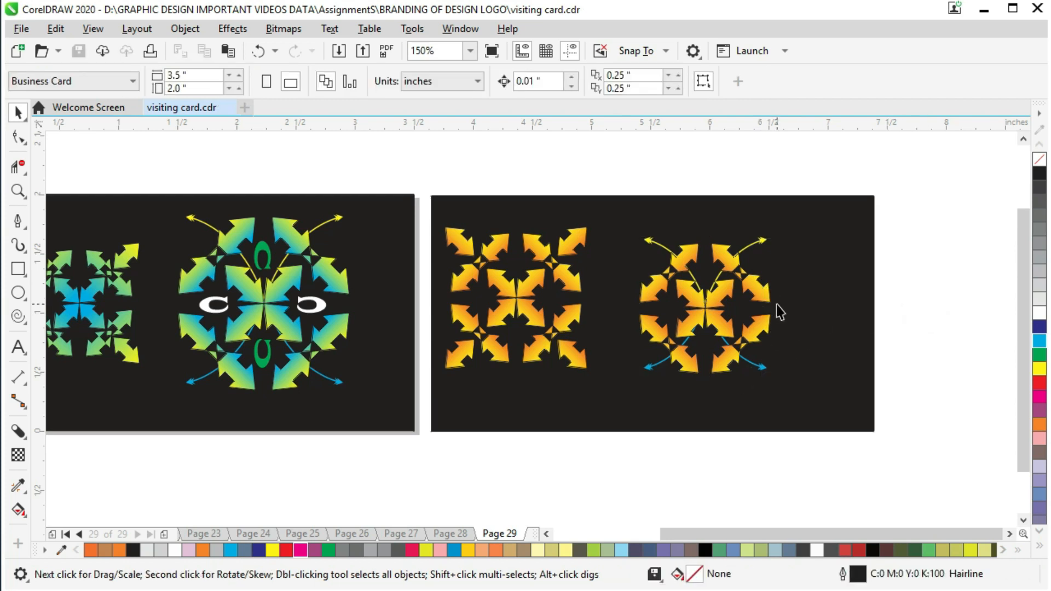
Step: Add the letter "c" as artistic text below the gap between the motifs and fill it white
key("F8")
left_click(595, 408)
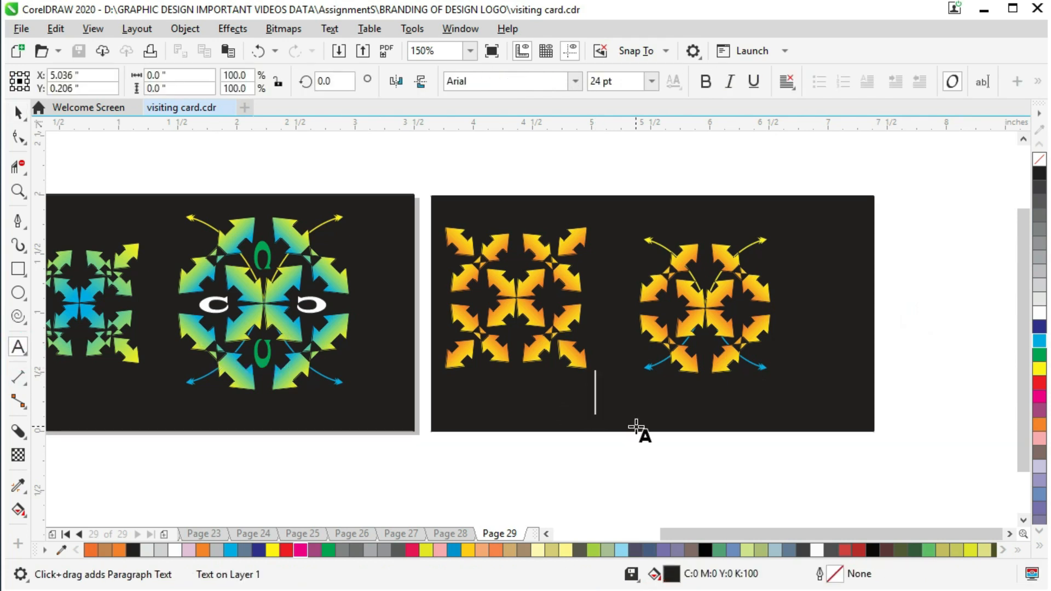
type("c")
key("ctrl+a")
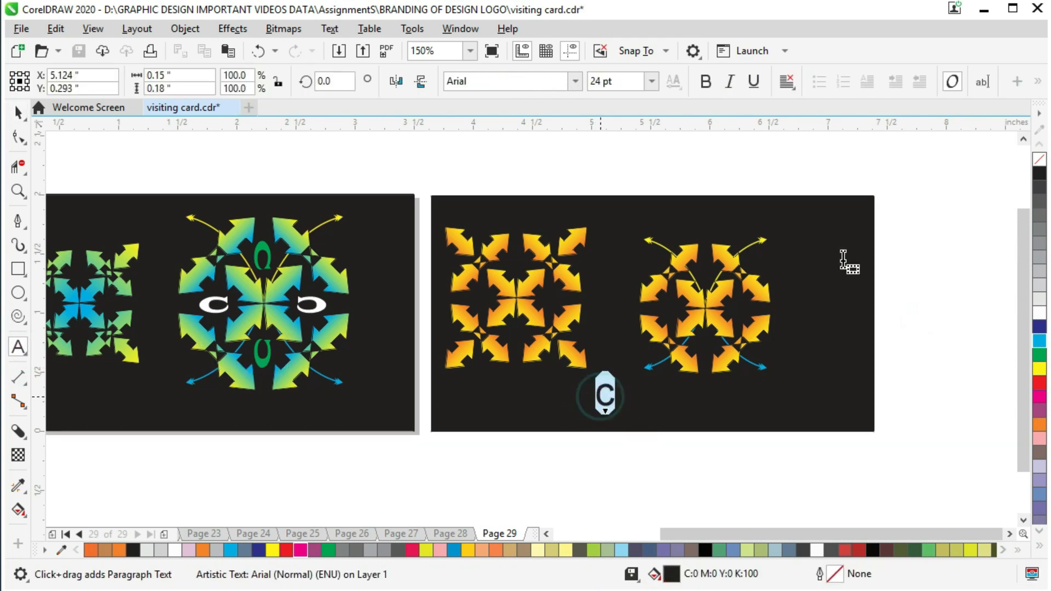
left_click(1039, 313)
Step: Set the letter's font to Wide Latin
left_click(574, 81)
left_click(562, 154)
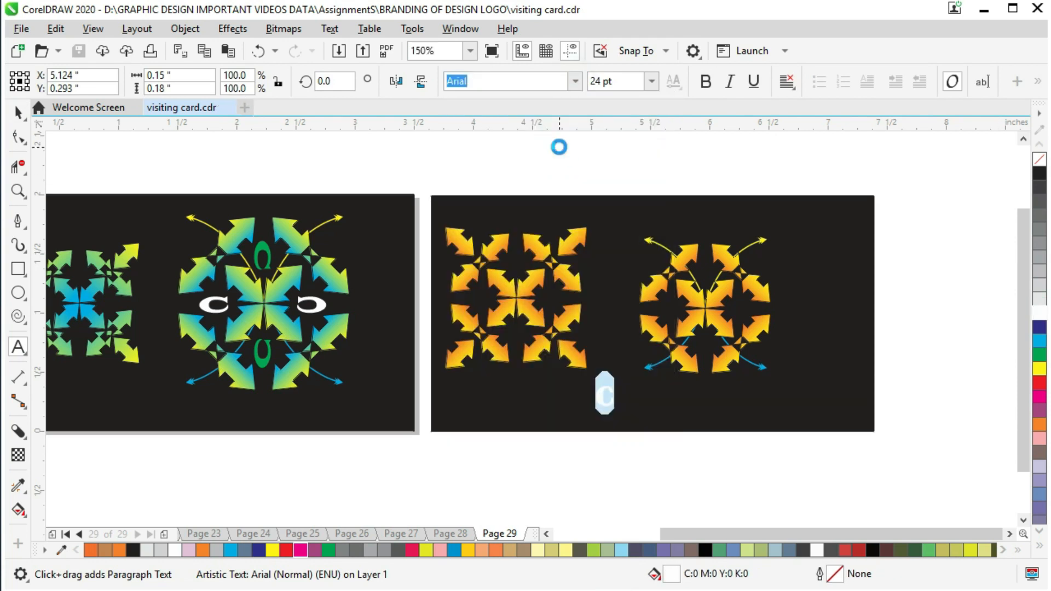
left_click(574, 82)
left_click(547, 152)
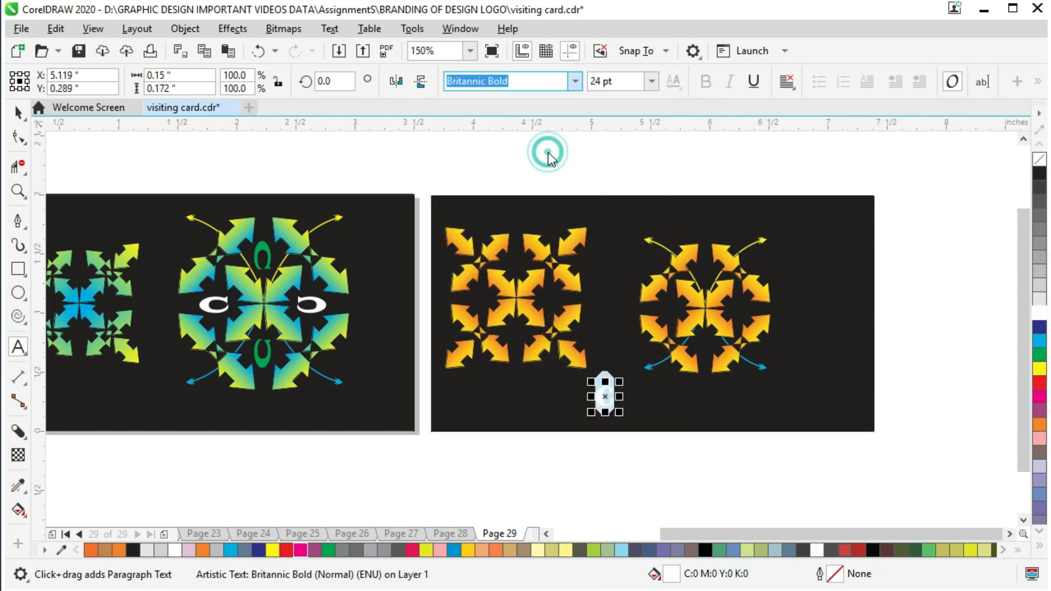
left_click(20, 112)
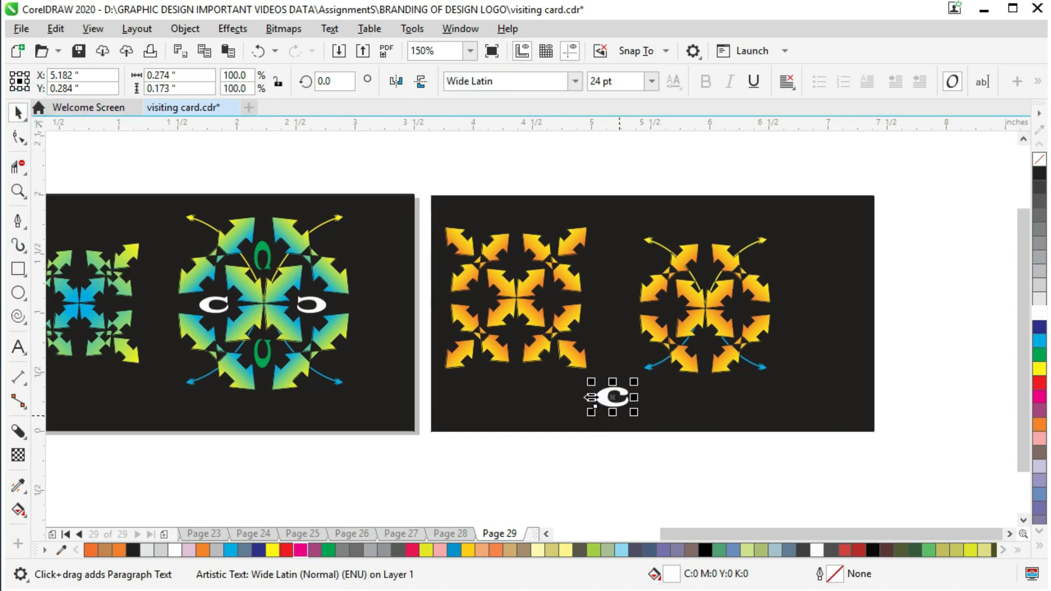
Step: Rotate the letter 90 degrees and mirror it vertically
type("90")
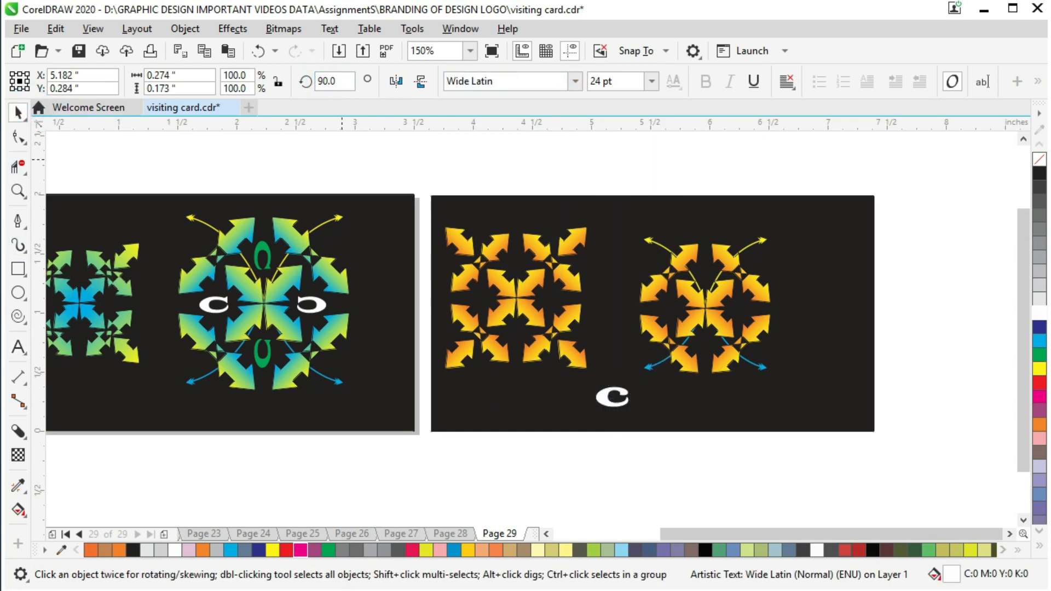
key("Return")
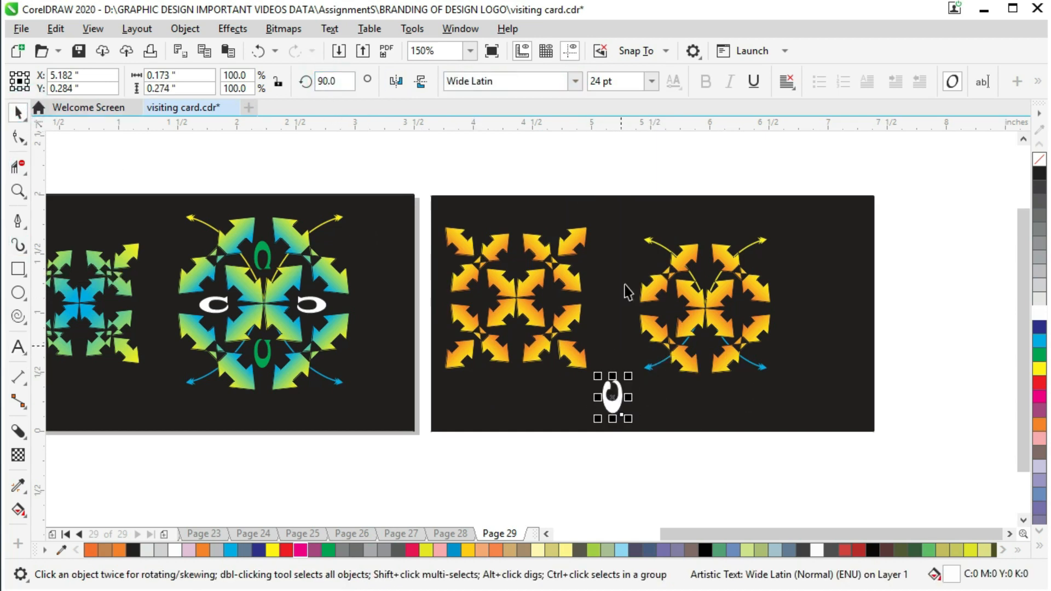
left_click(420, 82)
Step: Place the letter in the upper gap of the right motif, scaled down to 65.2%
left_click_drag(611, 397, 712, 298)
scroll(734, 301, "up", 2)
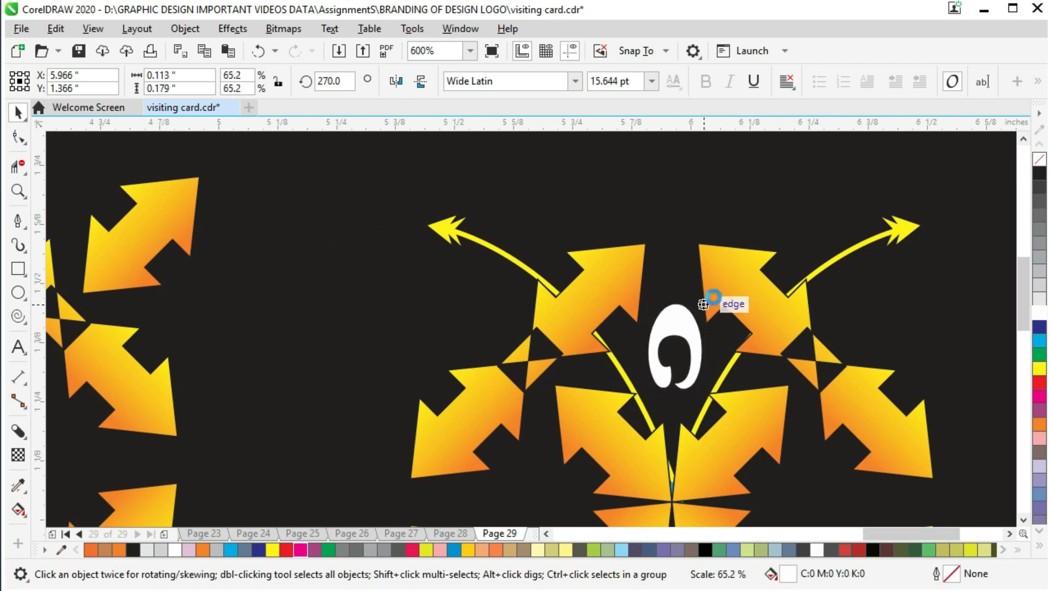
left_click(664, 327)
left_click(678, 325)
left_click_drag(679, 318, 677, 326)
scroll(676, 326, "down", 4)
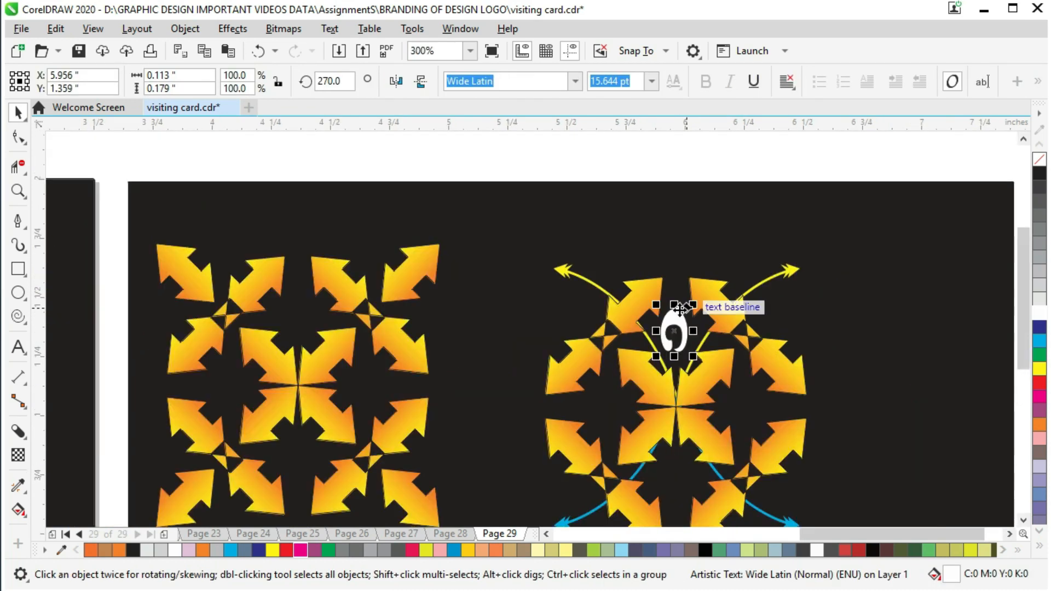
Step: Copy the letter straight down into the motif's lower gap and mirror the copy vertically
left_click(678, 319)
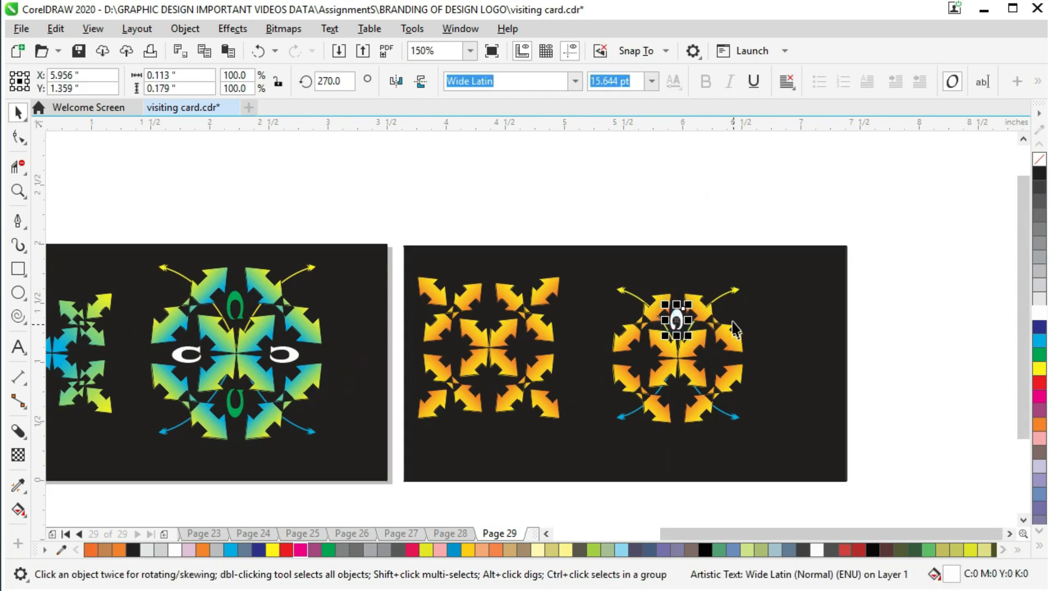
left_click_drag(678, 318, 680, 402)
left_click(420, 82)
left_click(861, 380)
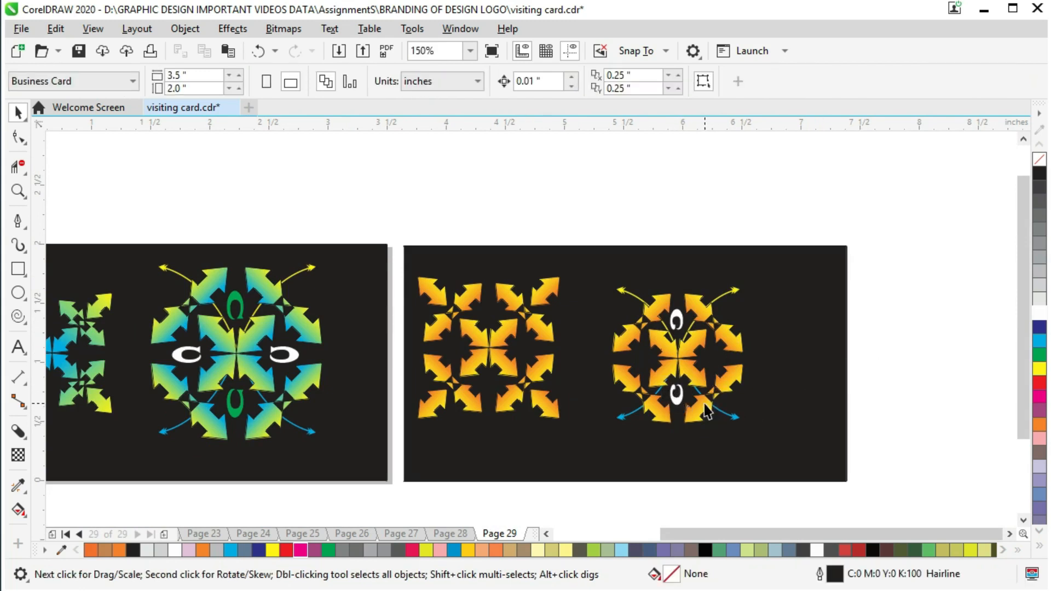
Step: Copy both letters with a quarter turn into the motif's left and right gaps and save the file
left_click(670, 316)
left_click(678, 393, "shift")
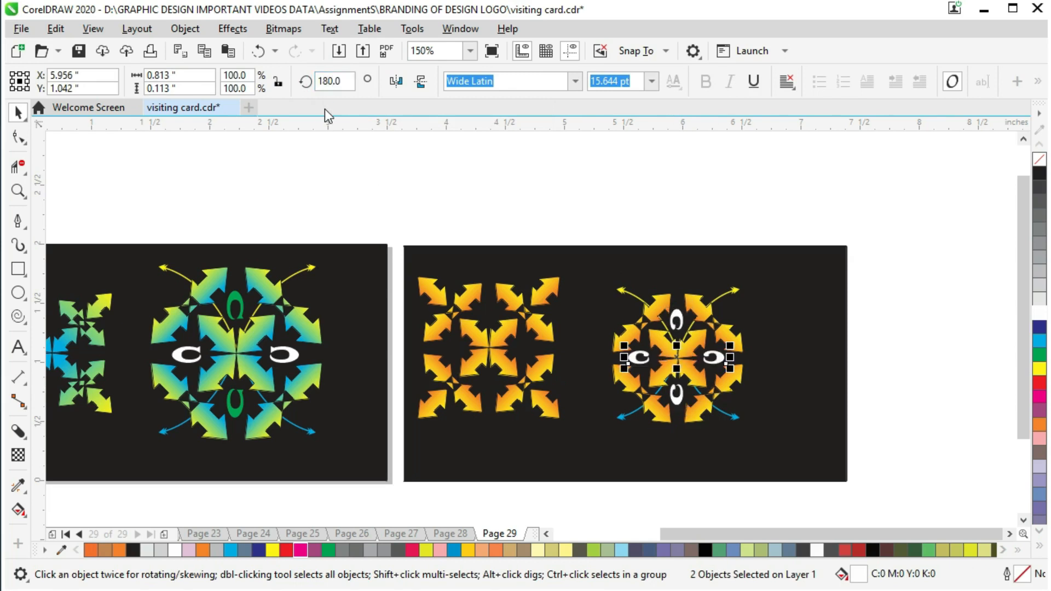
left_click(958, 293)
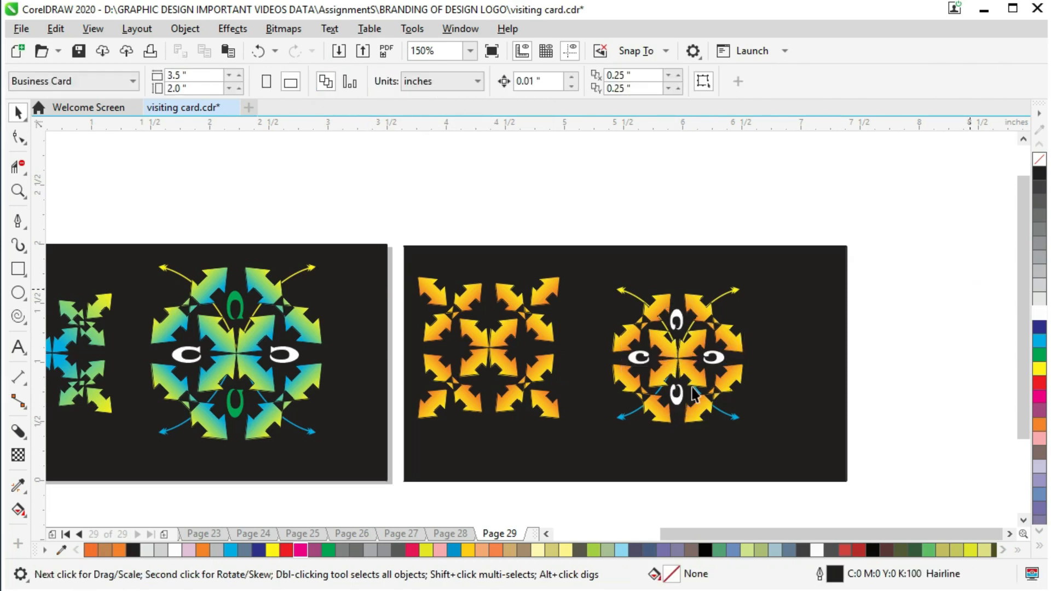
key("ctrl+s")
Step: Fill the left and right letters of the decorated orange motif with red and save the file
left_click(714, 357)
left_click(722, 200)
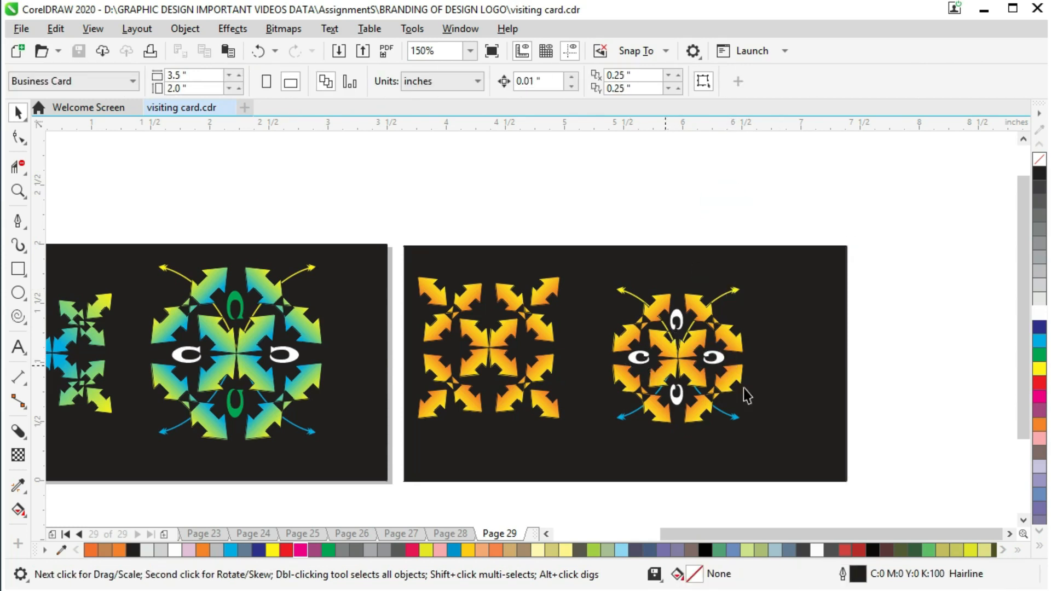
left_click(638, 359)
left_click(1039, 383)
left_click(715, 360)
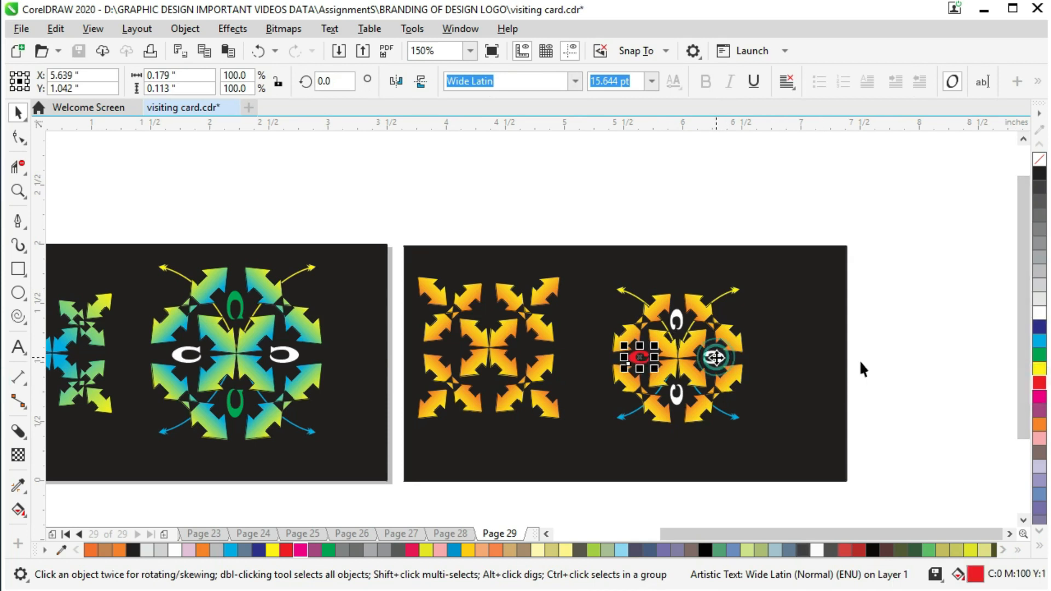
left_click(1039, 383)
left_click_drag(652, 219, 707, 312)
key("ctrl+s")
Step: Try a cyan fill on the motif's upper letter and return it to white
left_click(679, 320)
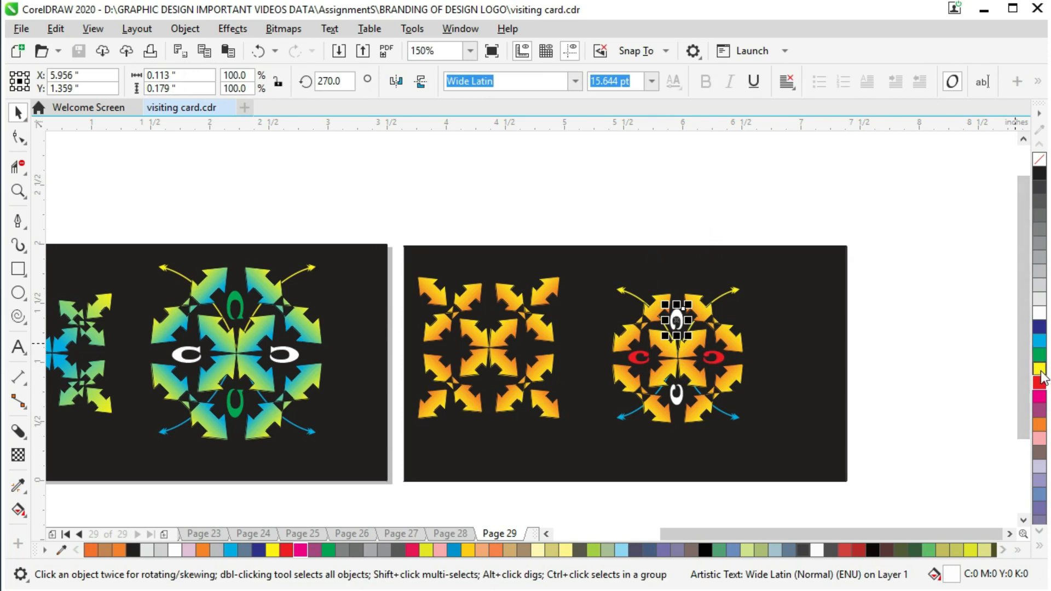
left_click(1039, 340)
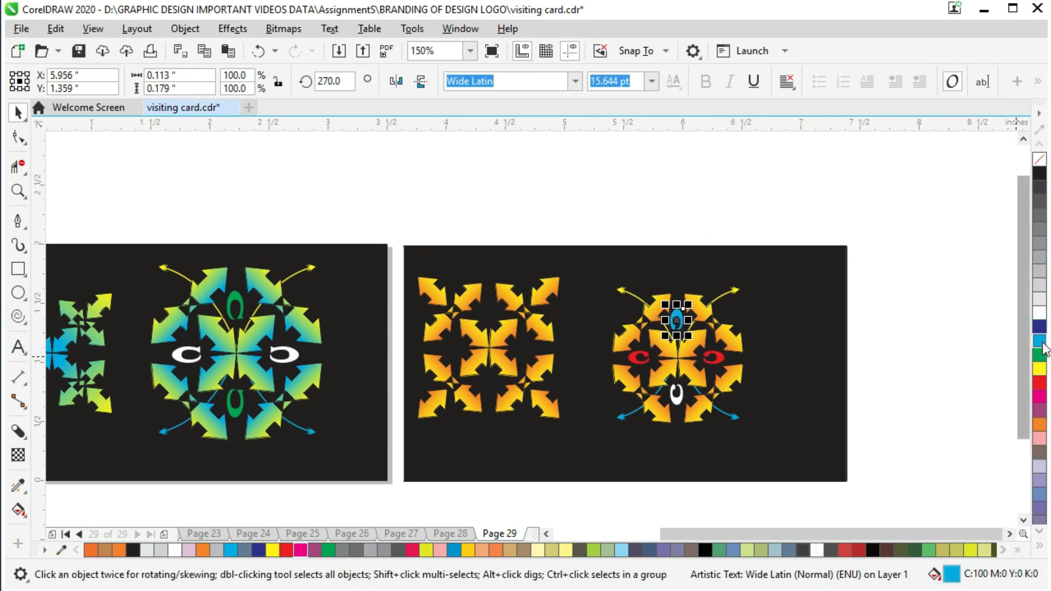
left_click(1039, 313)
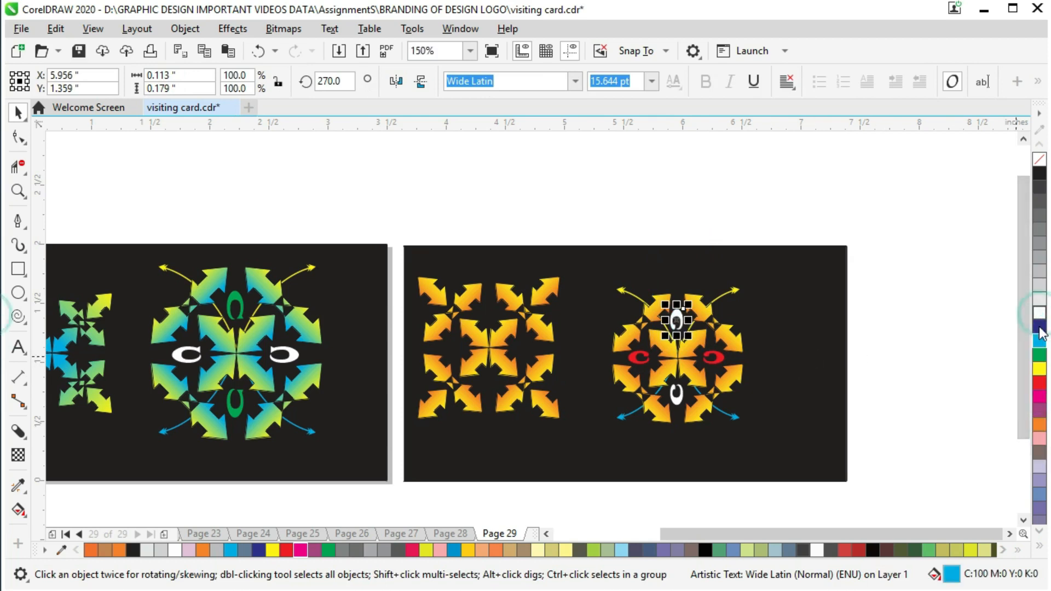
left_click(712, 357)
left_click(906, 354)
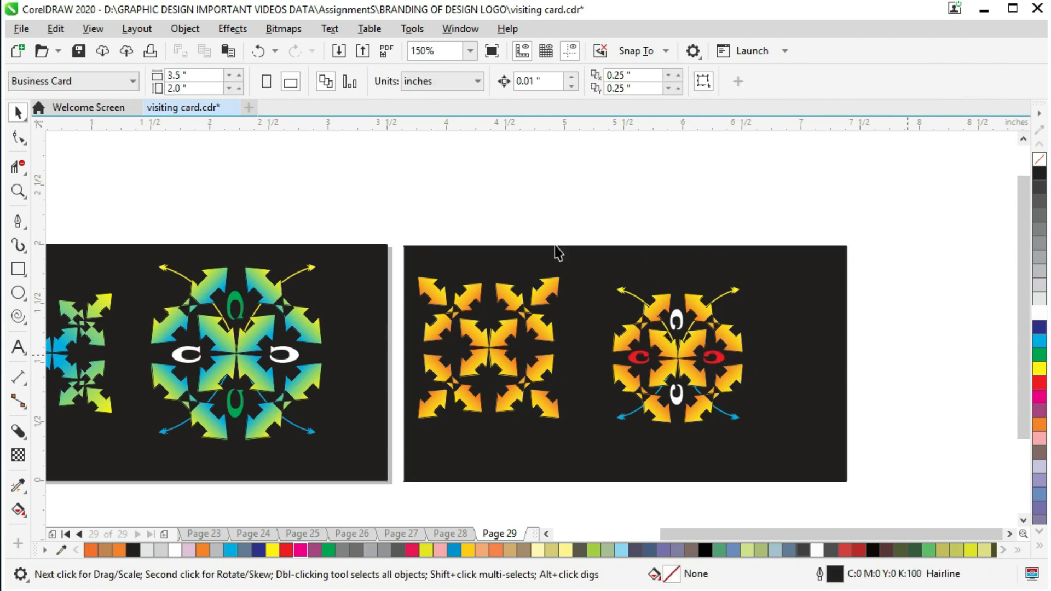
Step: Replace the plain orange arrow motif on the card's left half with a copy of the decorated motif
left_click_drag(383, 199, 582, 454)
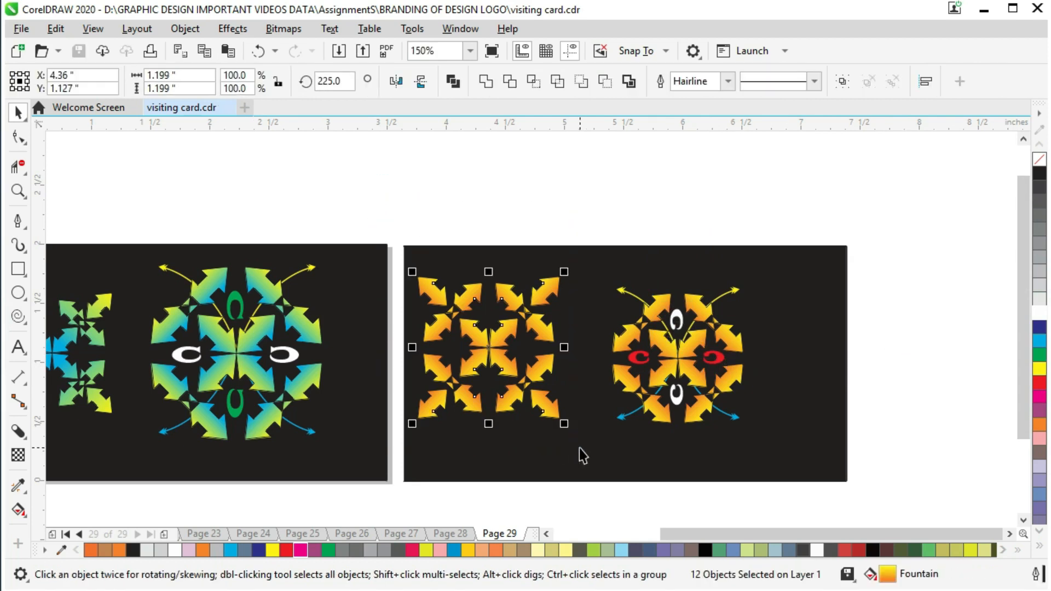
key("Delete")
left_click(573, 197)
left_click(739, 370)
left_click_drag(728, 331, 546, 329)
left_click_drag(695, 335, 733, 330)
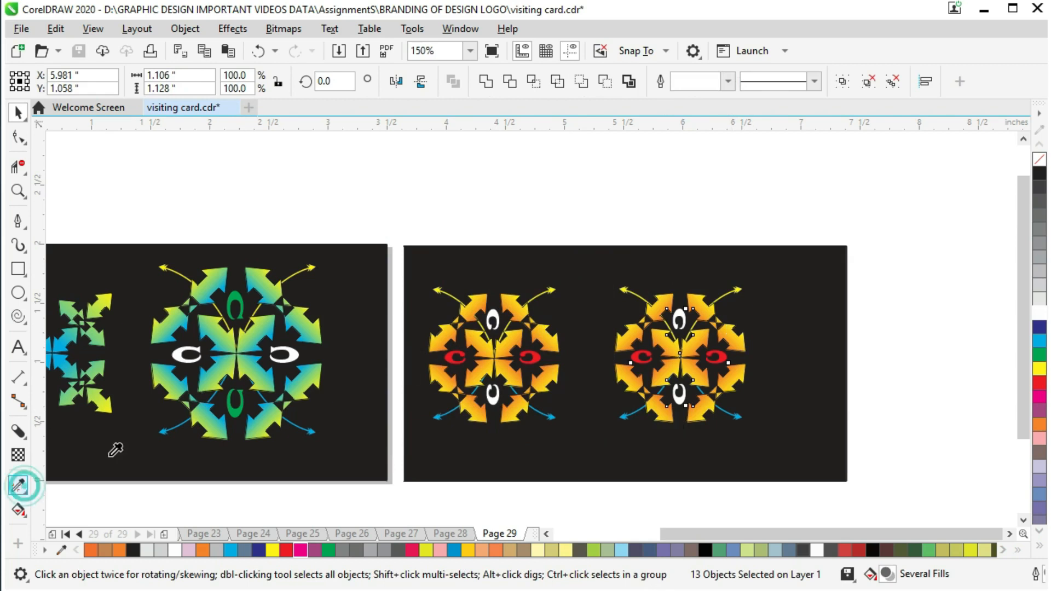
Step: Sample the green-blue gradient from the reference motif and apply it to all arrows of the card's right motif
left_click(18, 485)
left_click(231, 363)
left_click(630, 335)
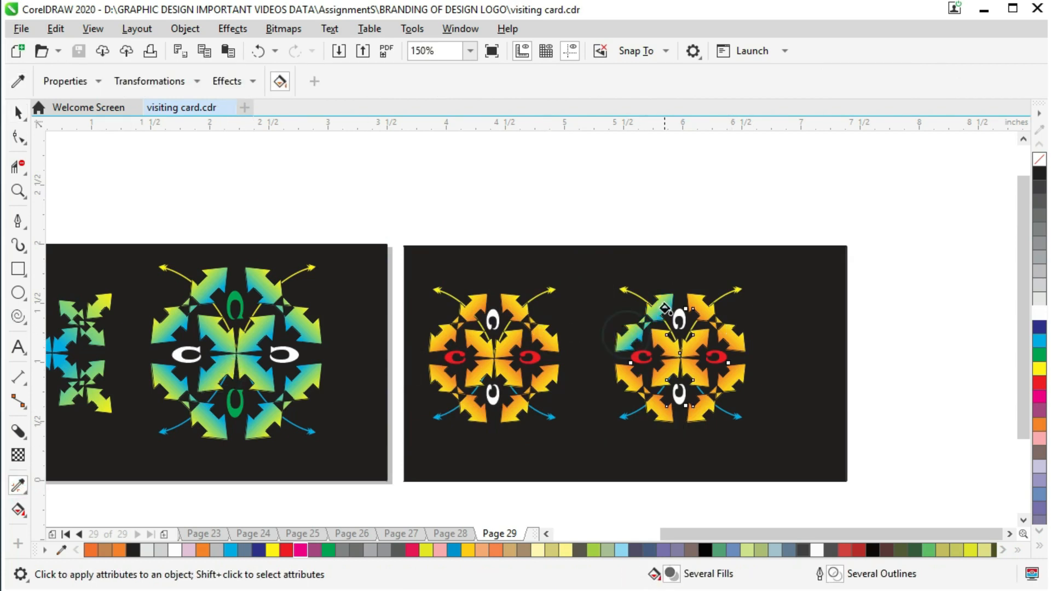
left_click(701, 311)
left_click(730, 381)
left_click(633, 382)
left_click(662, 374)
left_click(696, 349)
left_click(696, 371)
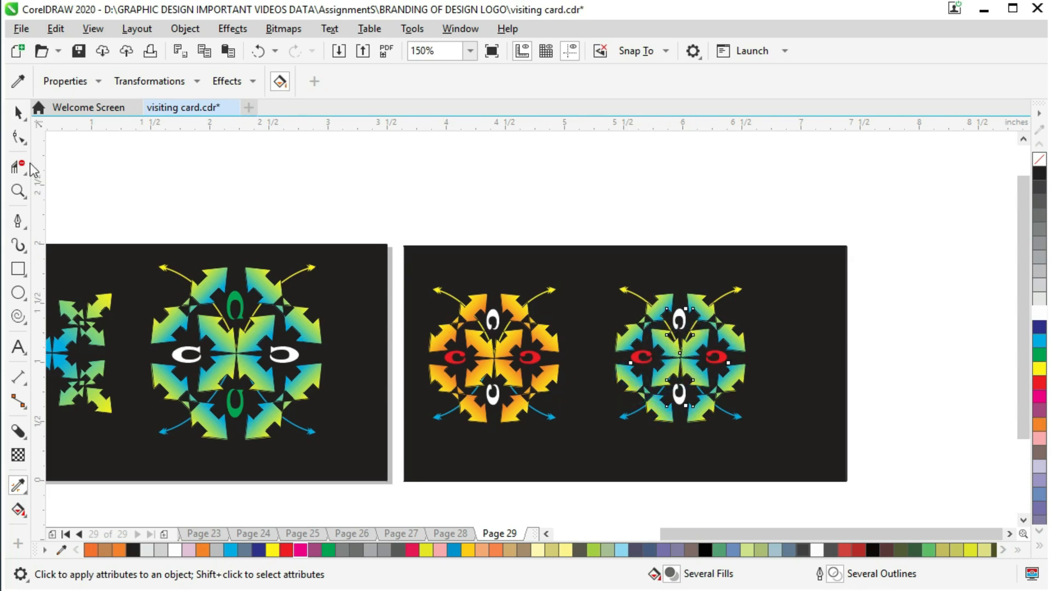
Step: Fill the upper and lower letters of the right motif with green
left_click(19, 112)
left_click(667, 214)
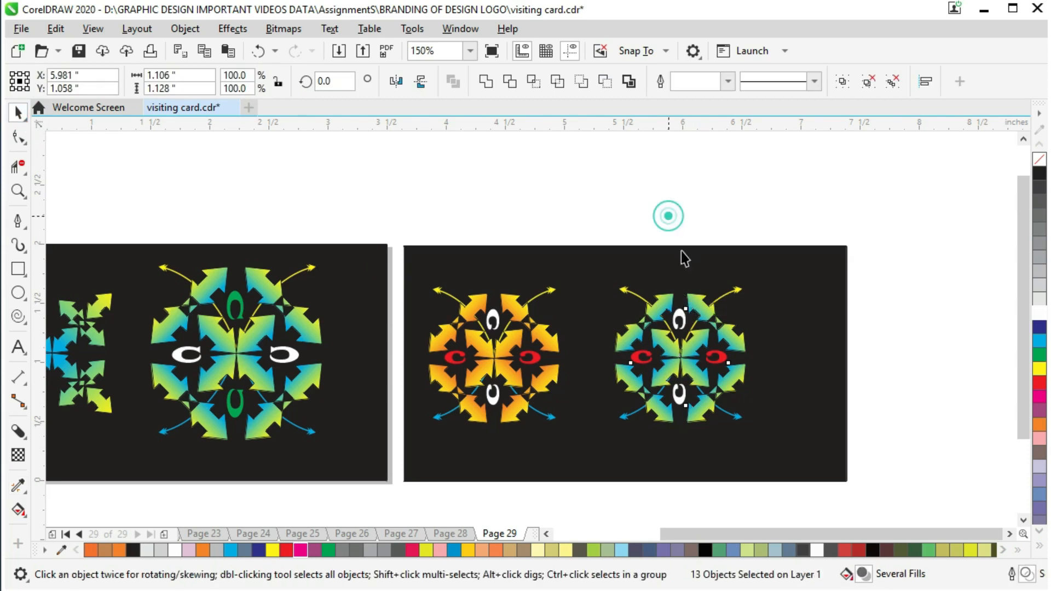
left_click(678, 317)
left_click(679, 394, "shift")
left_click(1038, 355)
Step: Fill the left and right letters of the right motif with white and save the file
left_click(715, 359)
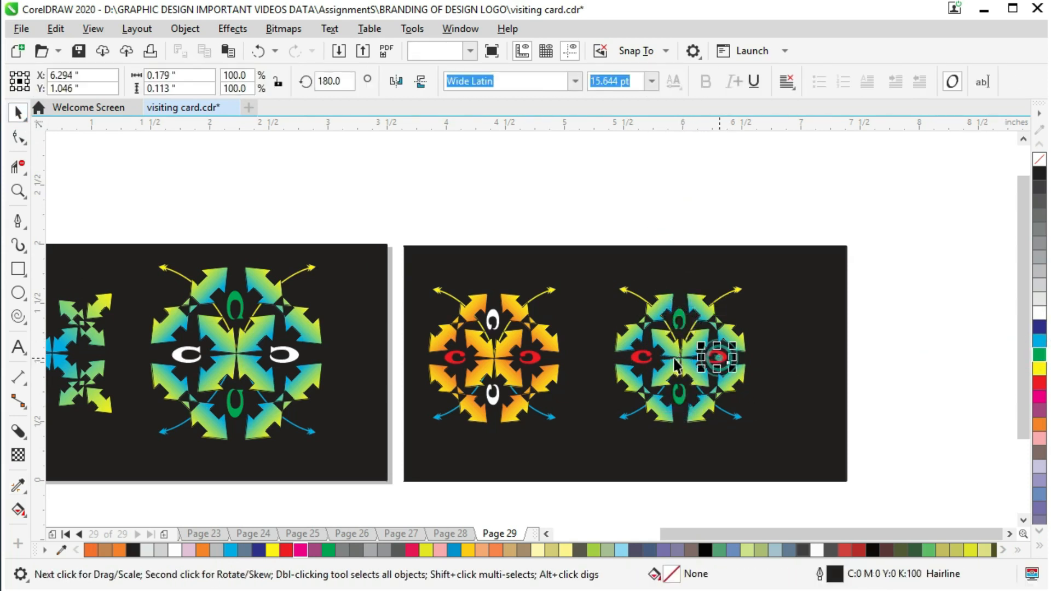
left_click(642, 357, "shift")
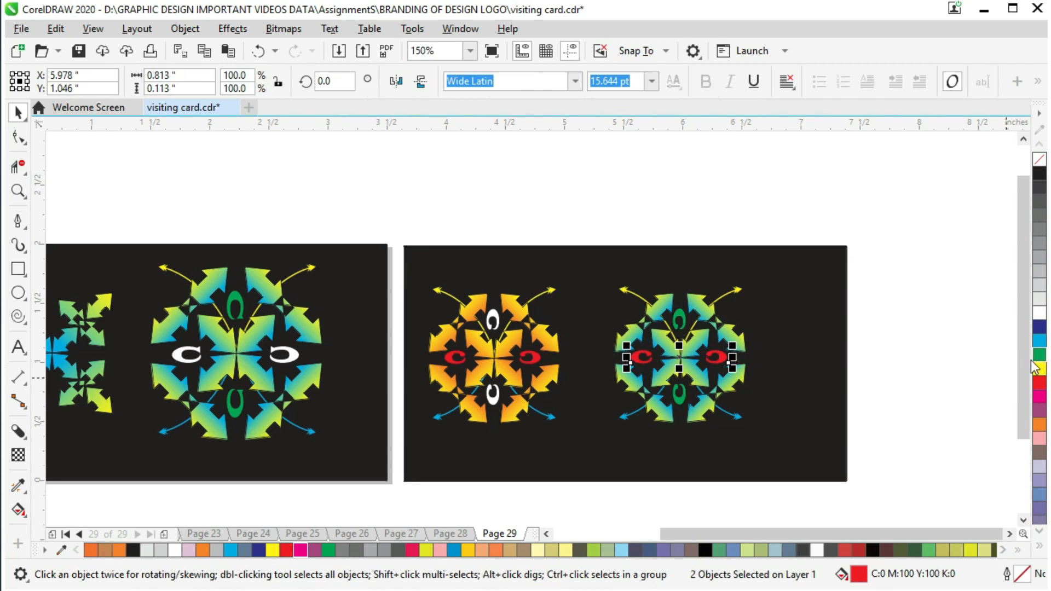
left_click(1040, 312)
left_click(954, 317)
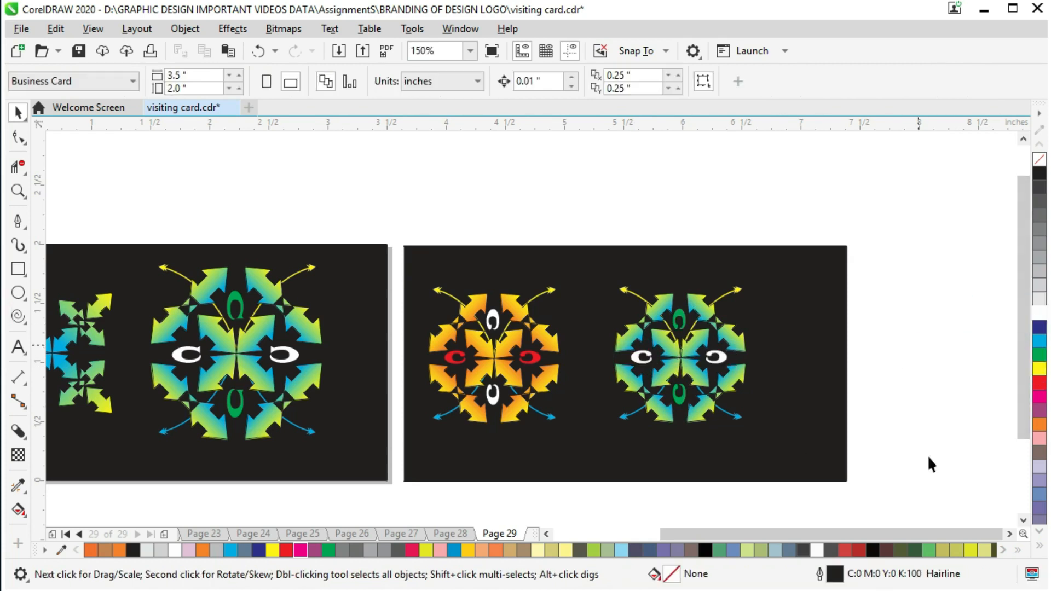
key("ctrl+s")
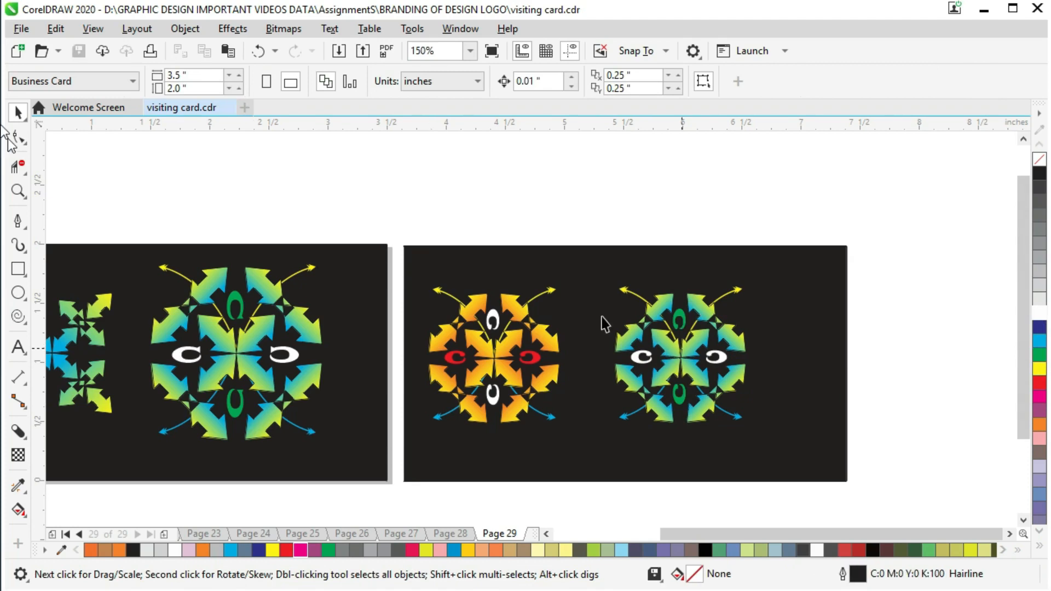